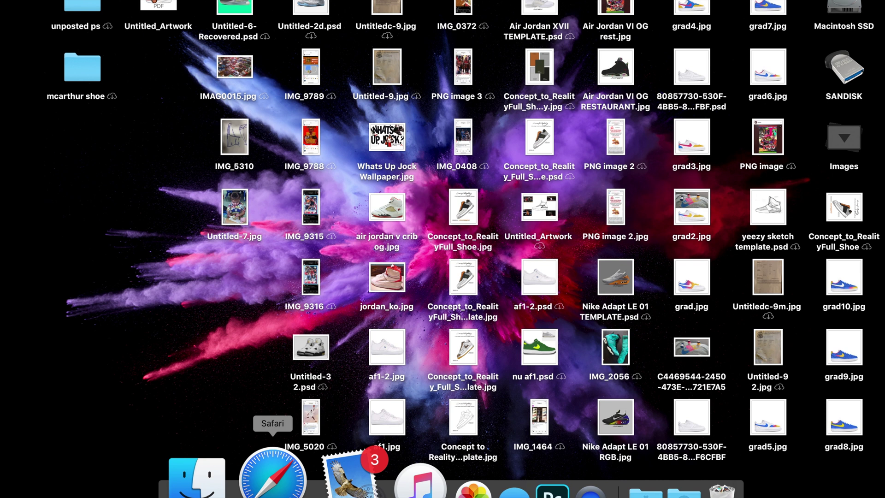
Open Safari and run a Google image search for "joe exotic tiger king".
click(273, 470)
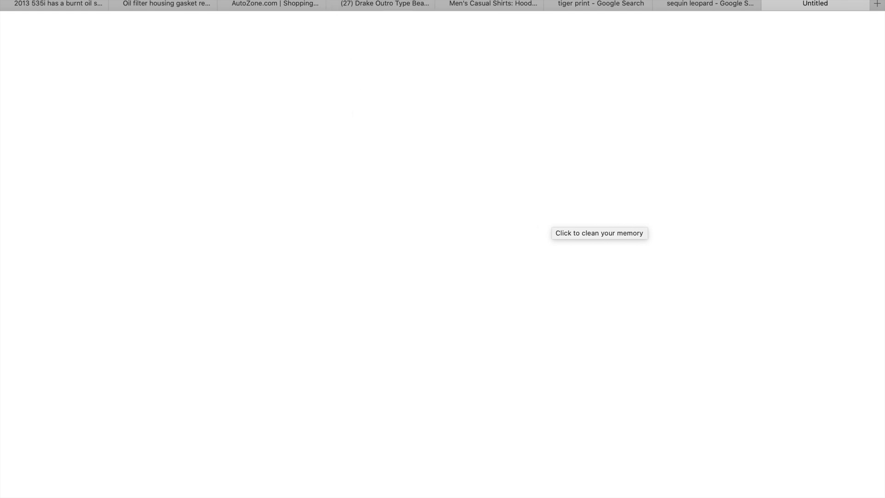
text(joe exotic)
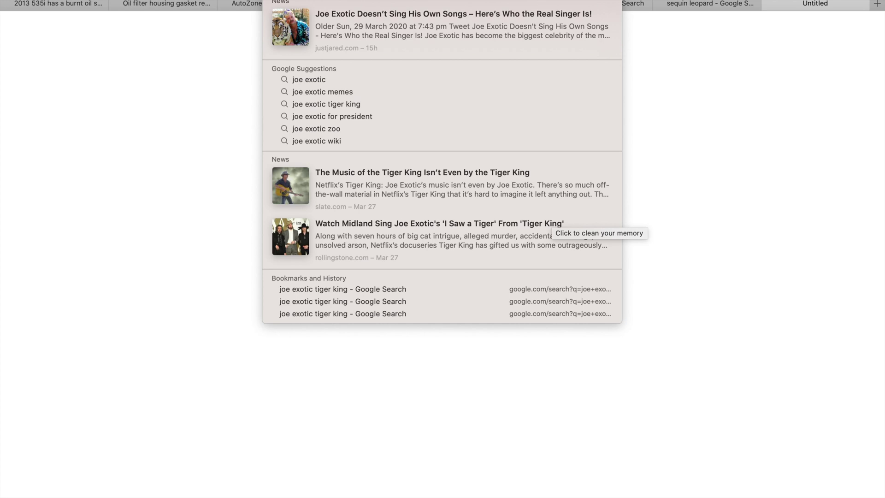
click(403, 106)
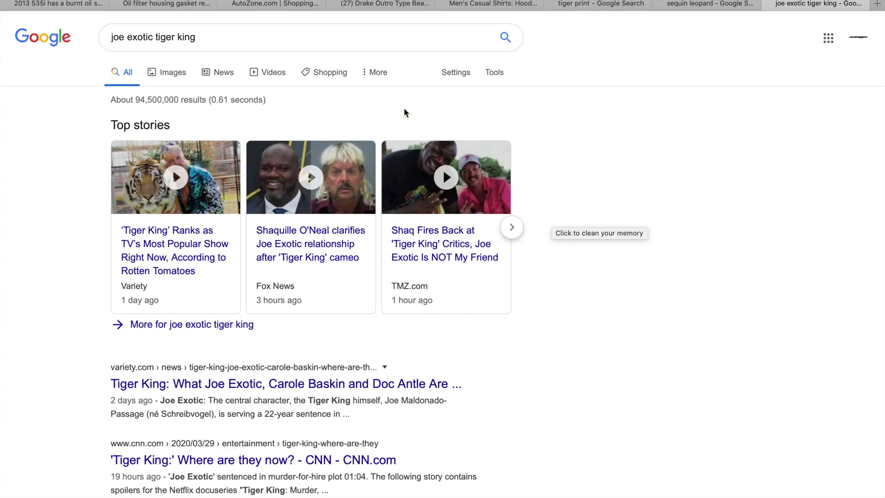
click(168, 74)
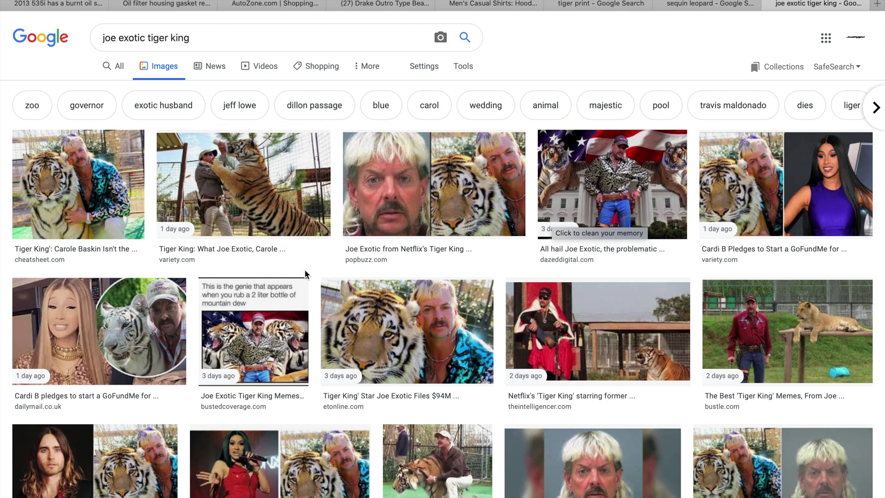
Look through the Joe Exotic image results for a suitable reference photo of him with a tiger.
scroll(305, 274, down, 2)
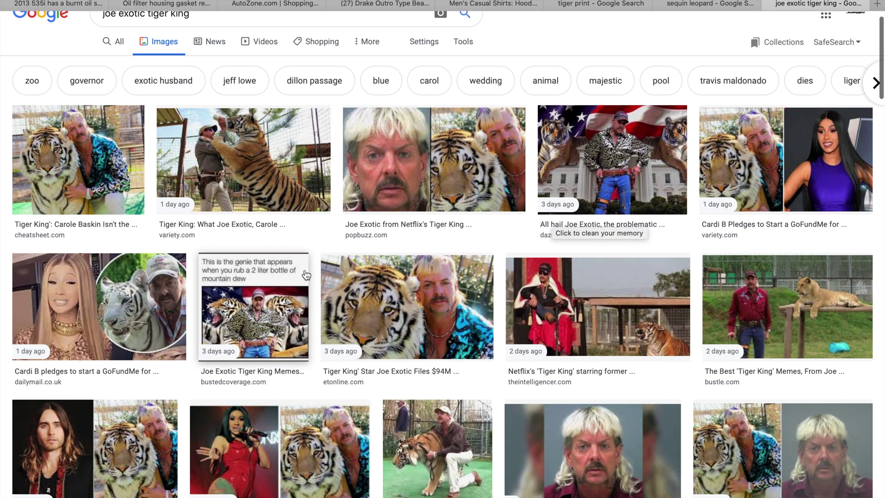
scroll(306, 274, down, 3)
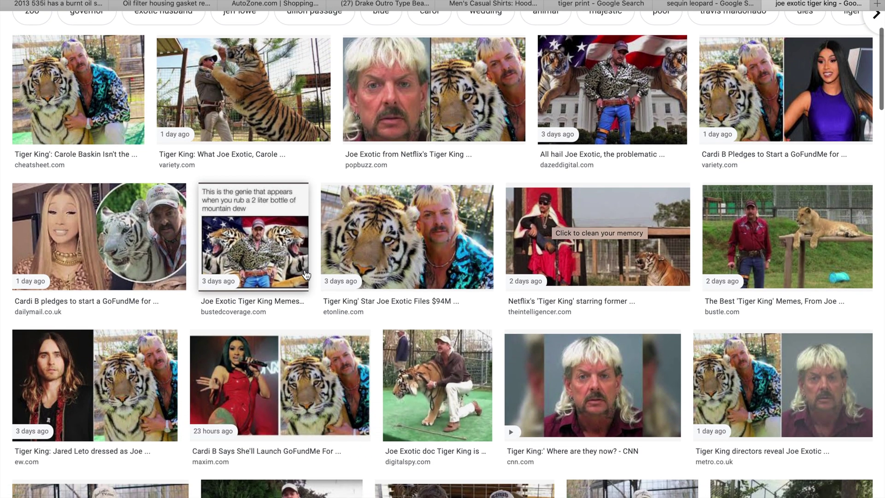
scroll(305, 274, down, 8)
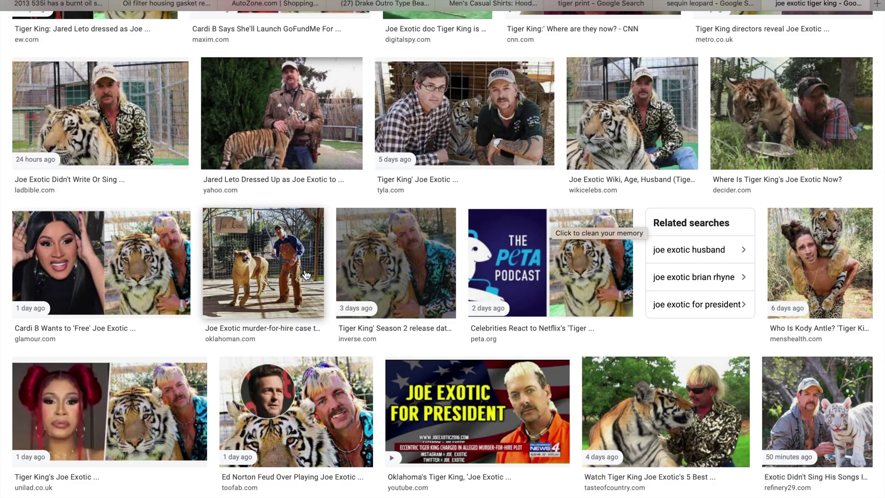
scroll(306, 275, down, 4)
scroll(306, 274, down, 6)
scroll(305, 275, down, 2)
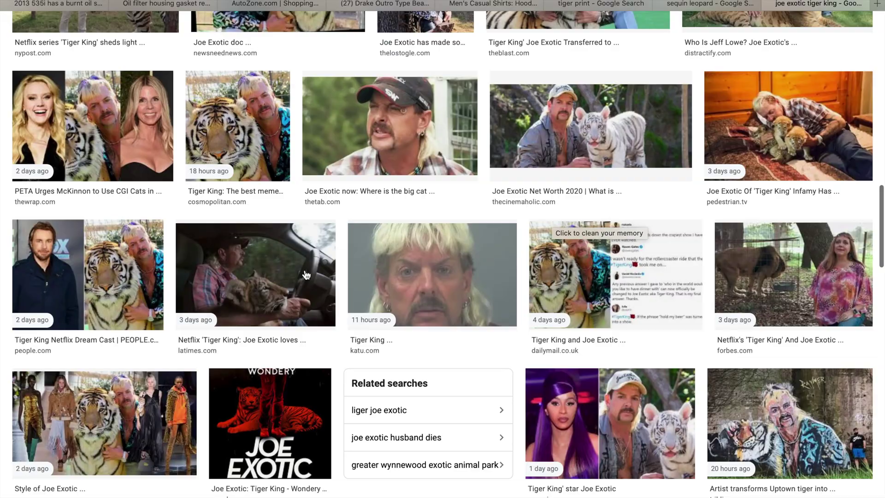
scroll(306, 275, up, 12)
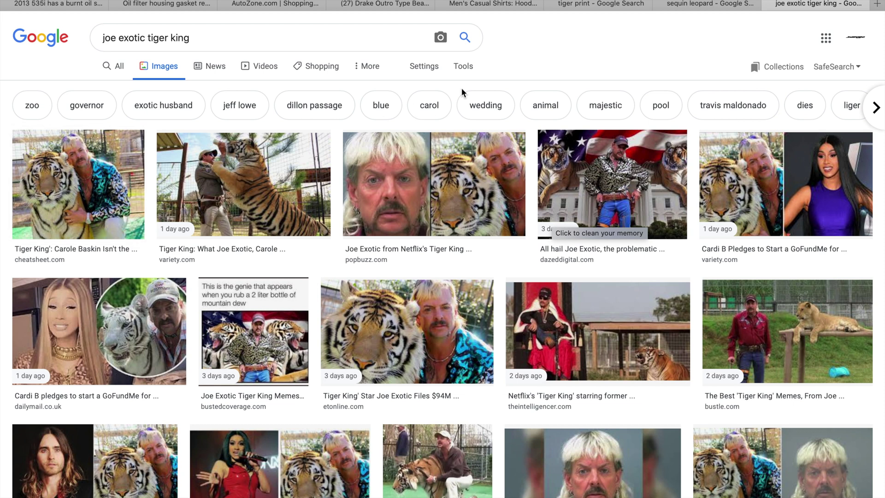
Filter the image search results to the Large size.
click(464, 68)
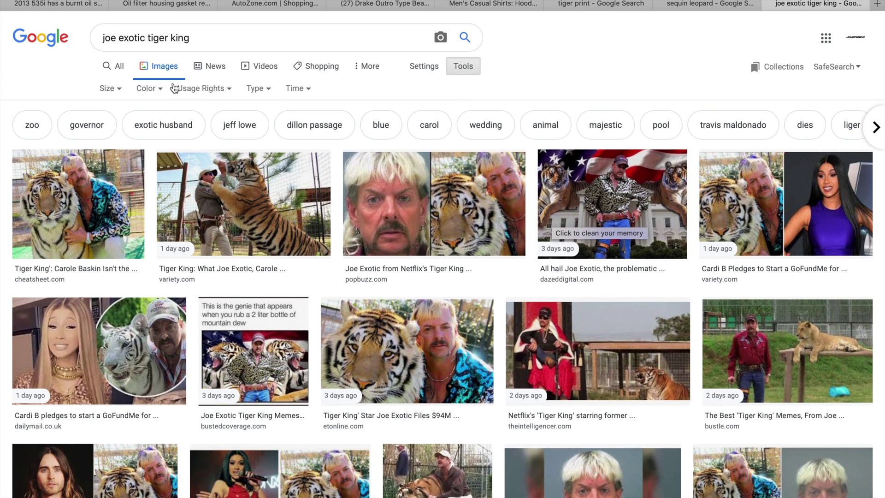
click(118, 91)
click(121, 131)
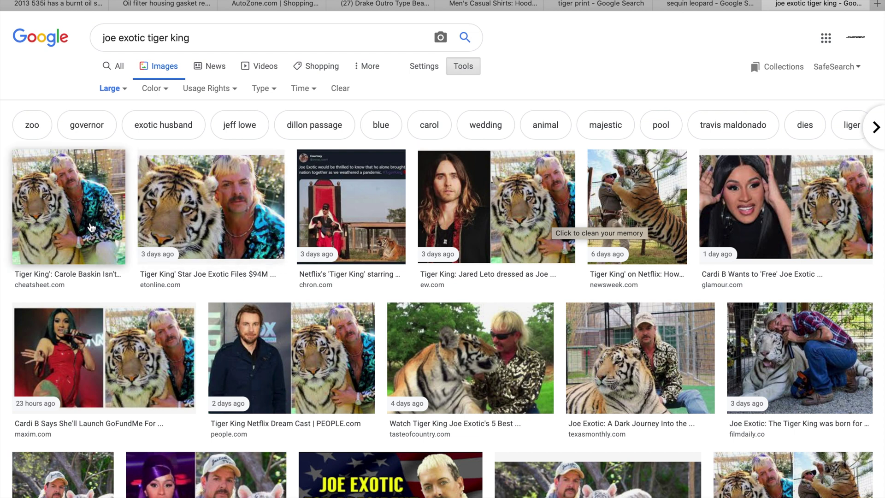
Copy the full-size cheatsheet.com photo of Joe Exotic posing with a tiger in the sequined shirt.
click(92, 228)
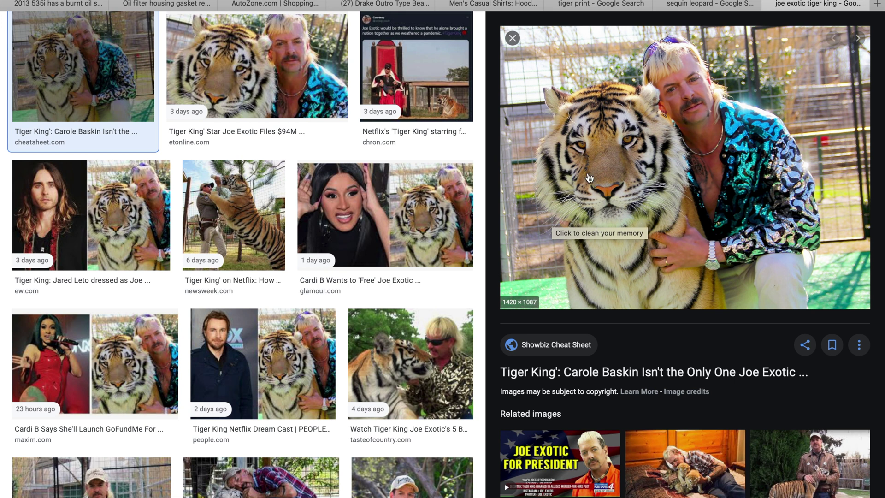
click(583, 235)
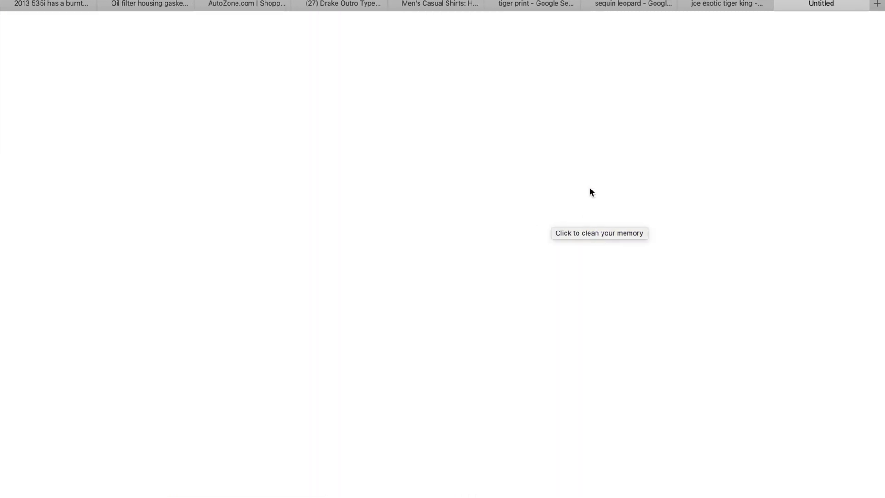
key(super+w)
right_click(598, 128)
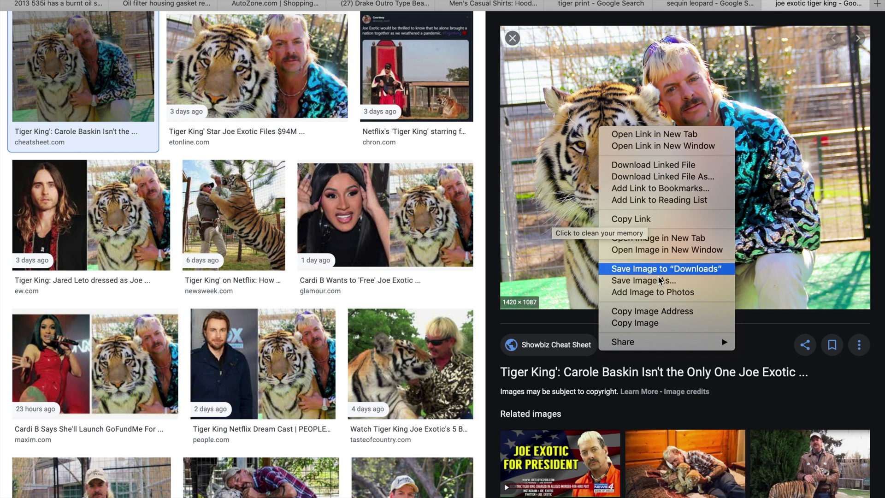
click(654, 322)
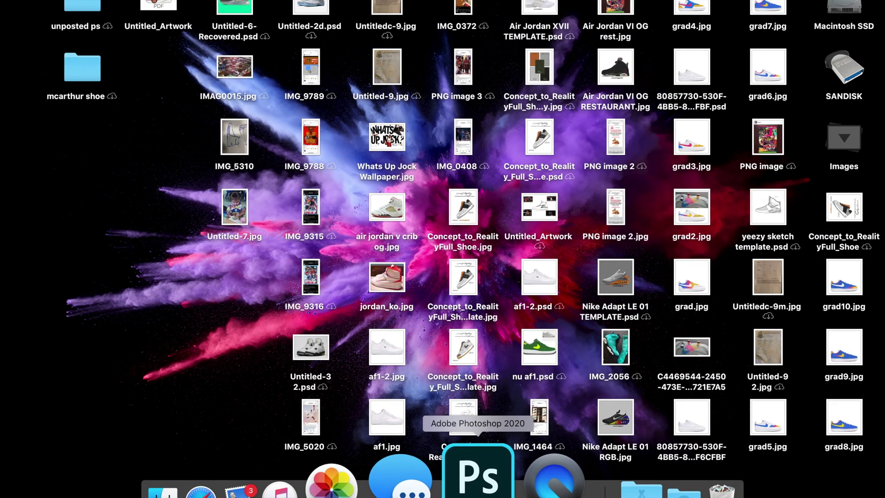
Switch to Photoshop, paste the photo into the Dunk High template, shrink it and place it in the canvas's upper-right corner.
click(477, 475)
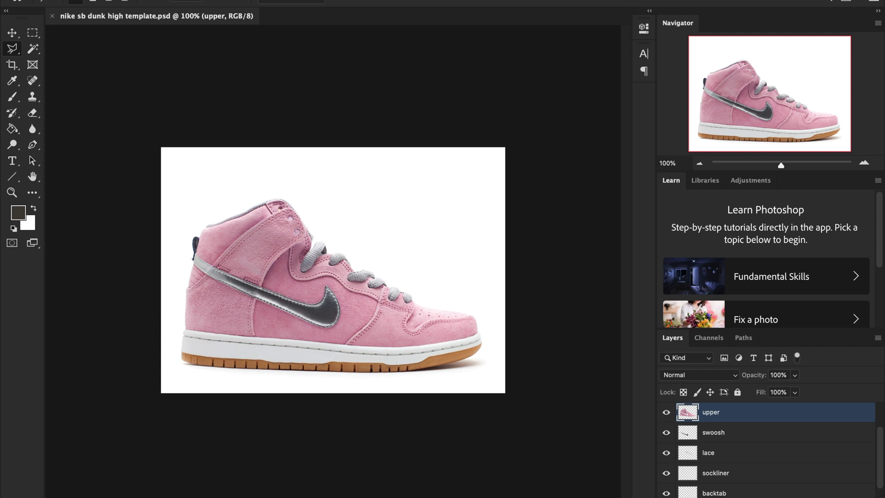
key(super+v)
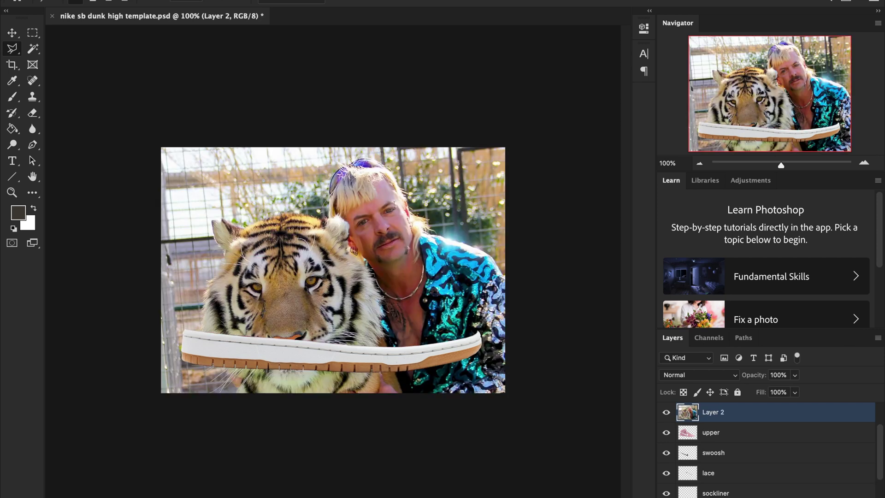
key(super+t)
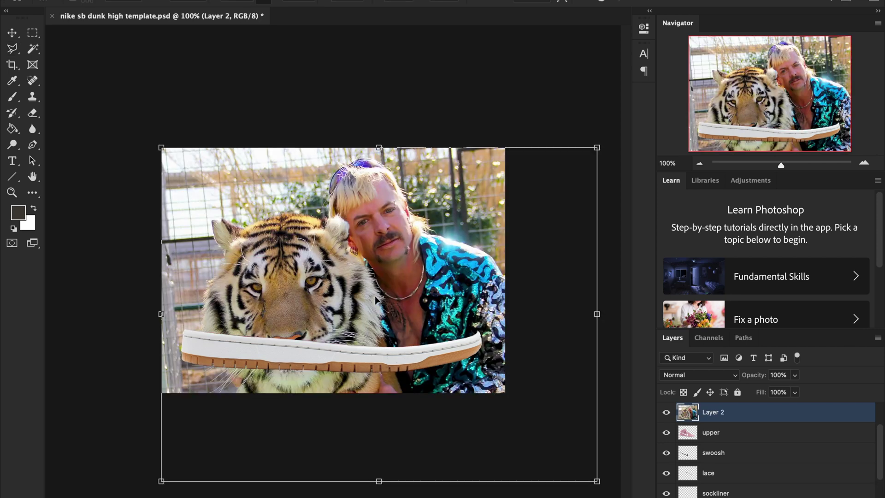
drag(597, 480, 459, 384)
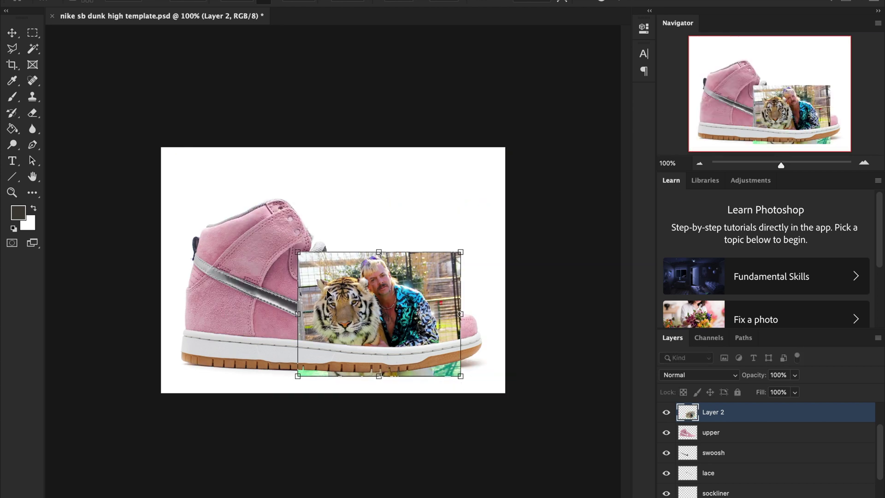
drag(327, 292, 385, 180)
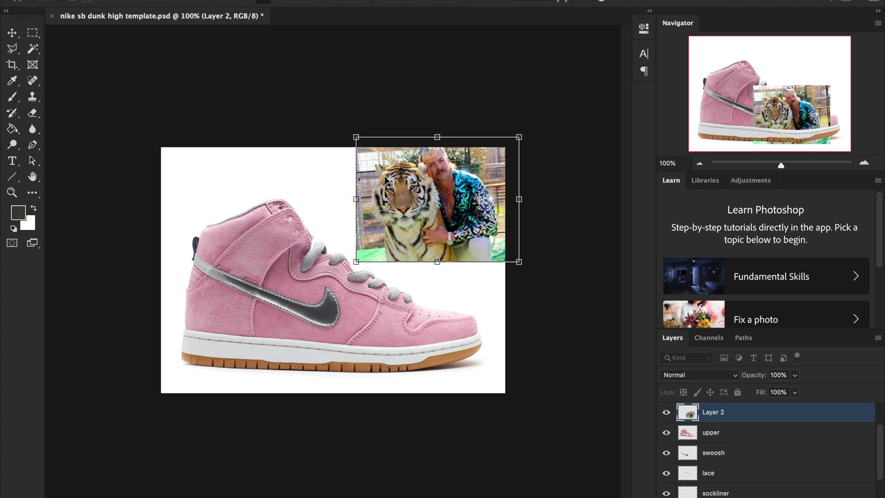
key(Return)
Adjust the midsole layer's Hue/Saturation with Saturation -100 and Lightness +11.
key(l)
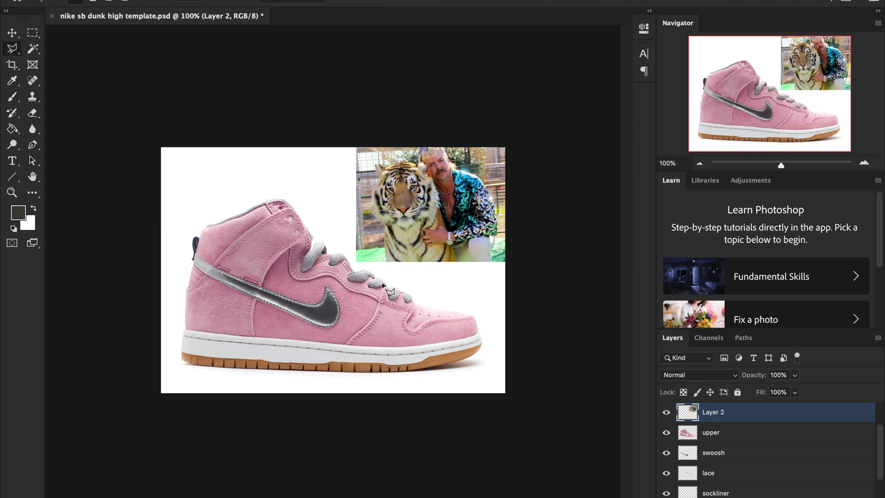
click(786, 165)
drag(786, 164, 790, 166)
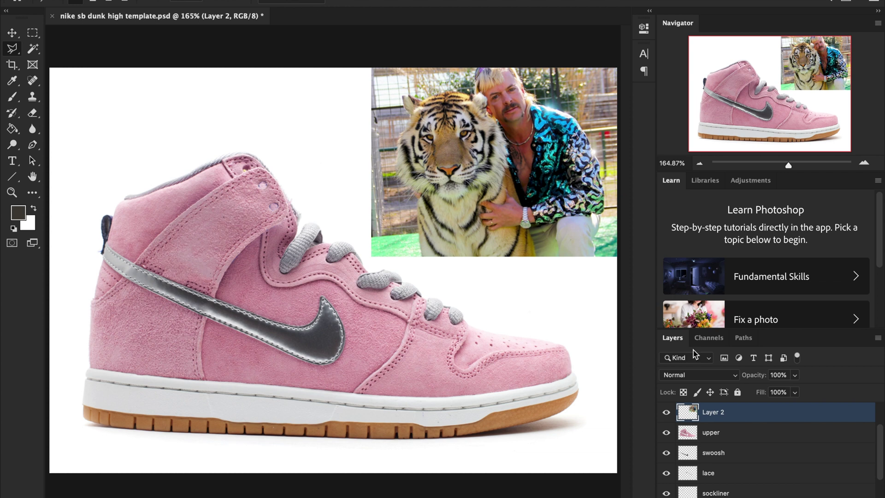
click(796, 165)
drag(796, 166, 790, 167)
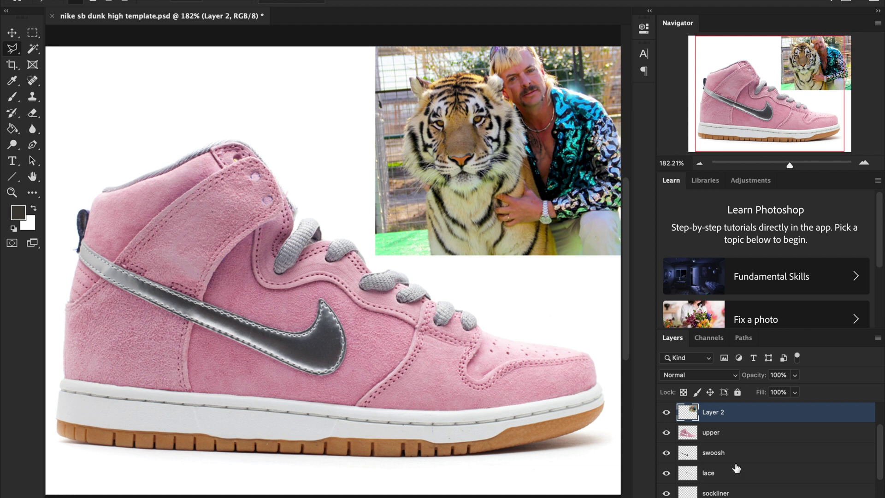
scroll(736, 463, up, 2)
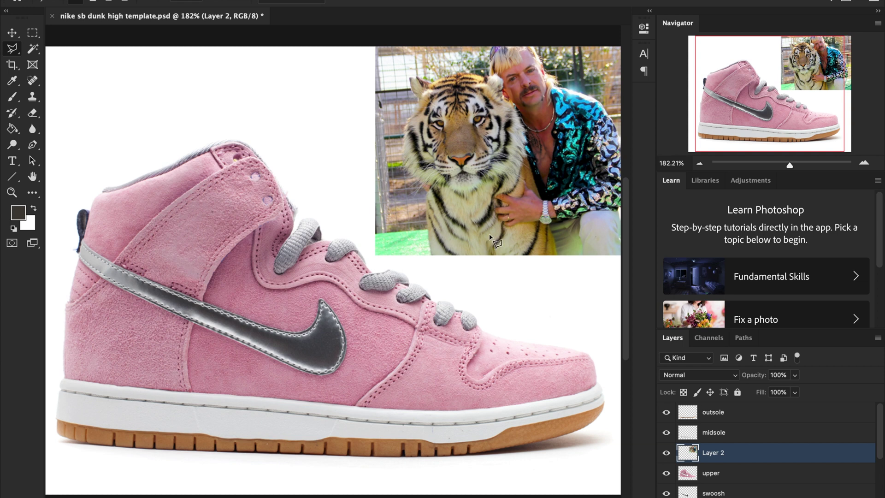
click(736, 437)
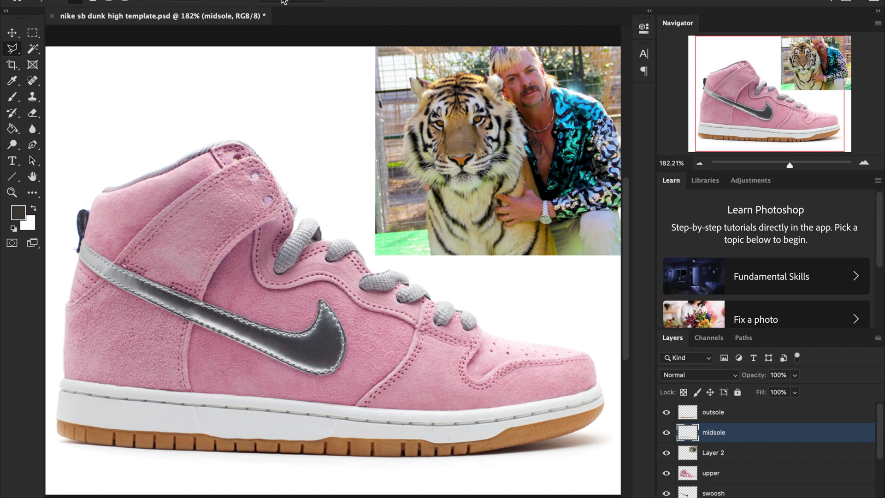
click(126, 0)
mouse_move(149, 0)
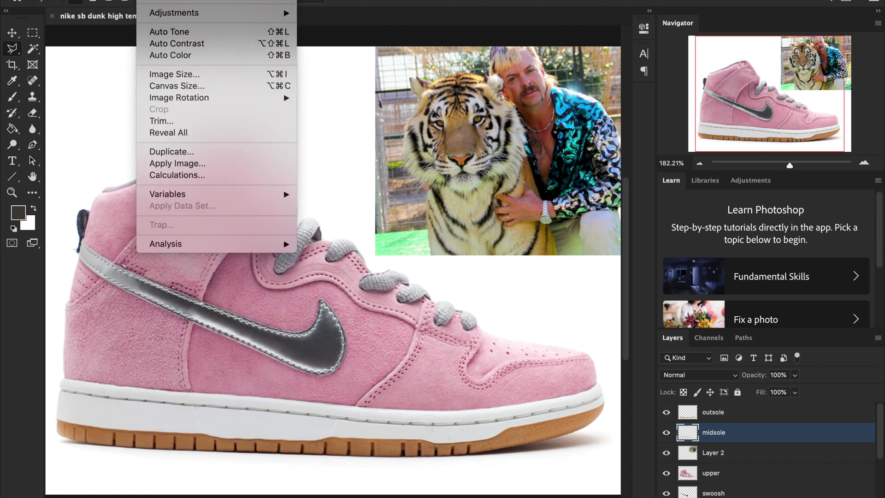
mouse_move(276, 12)
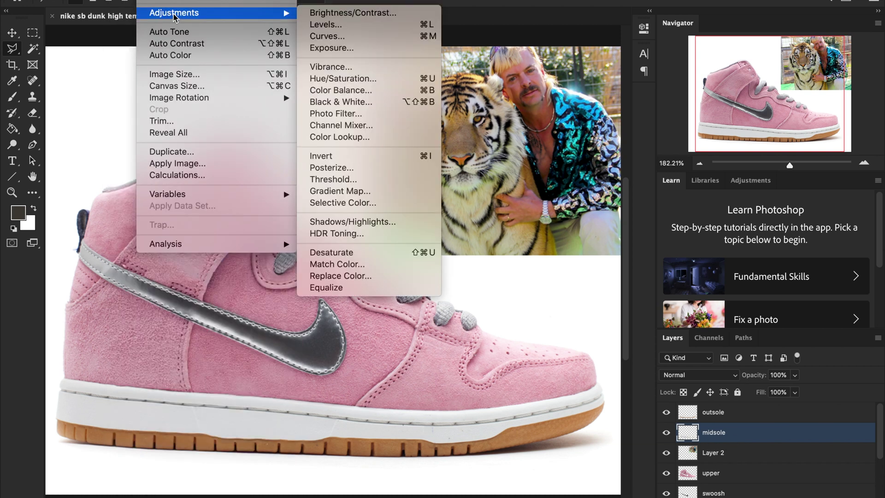
click(352, 82)
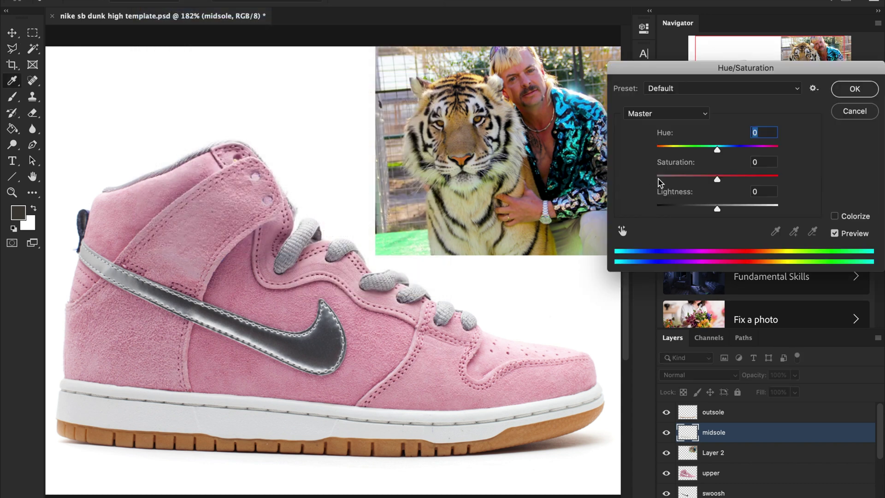
drag(658, 179, 640, 183)
drag(718, 207, 725, 212)
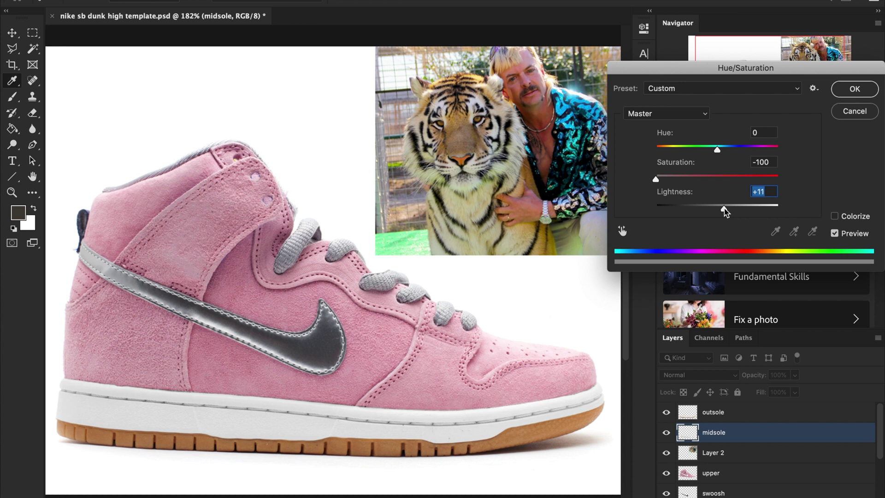
key(Return)
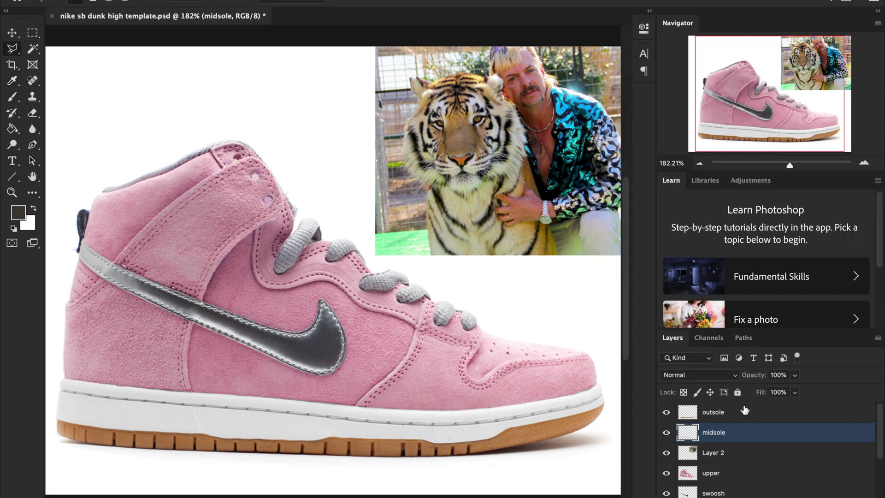
scroll(748, 458, down, 1)
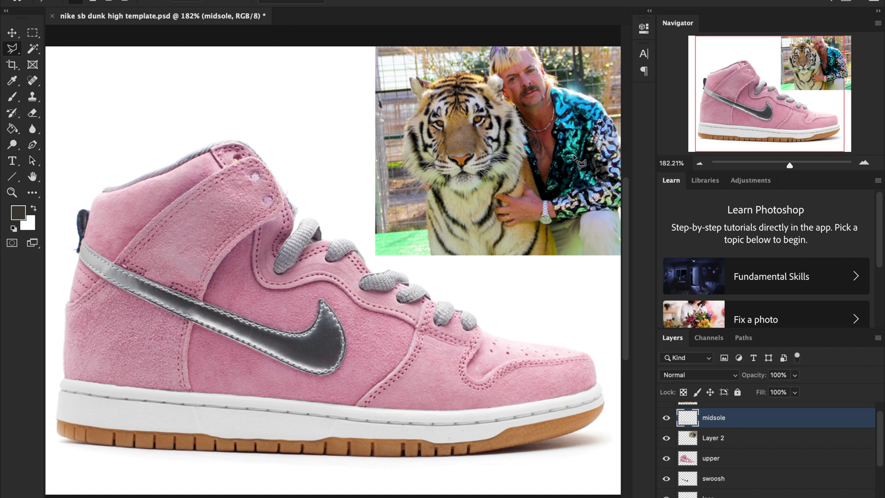
scroll(597, 233, right, 5)
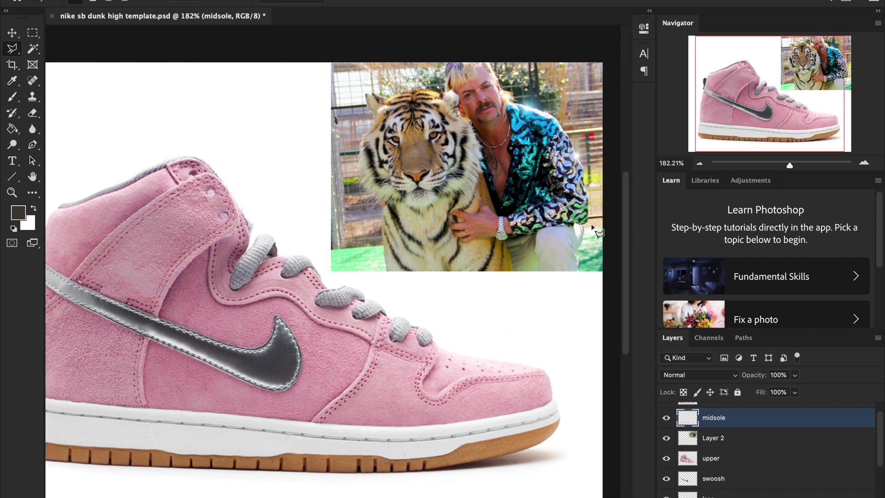
scroll(492, 239, left, 5)
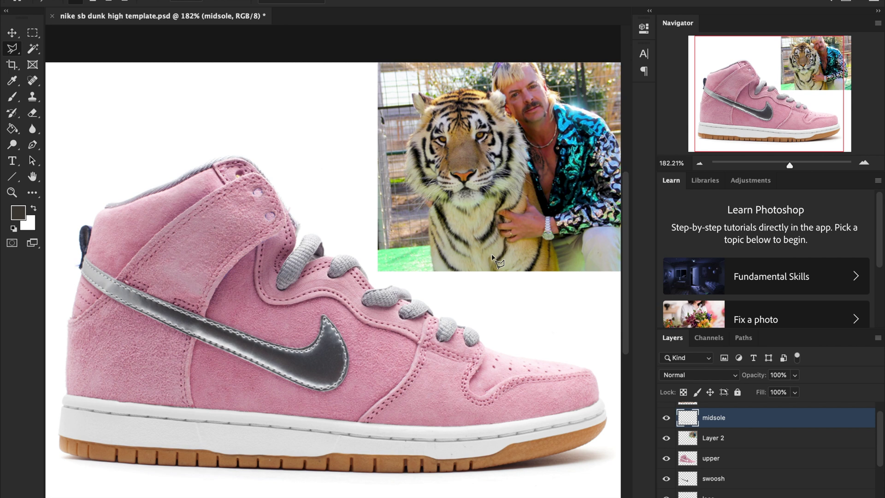
scroll(577, 119, right, 6)
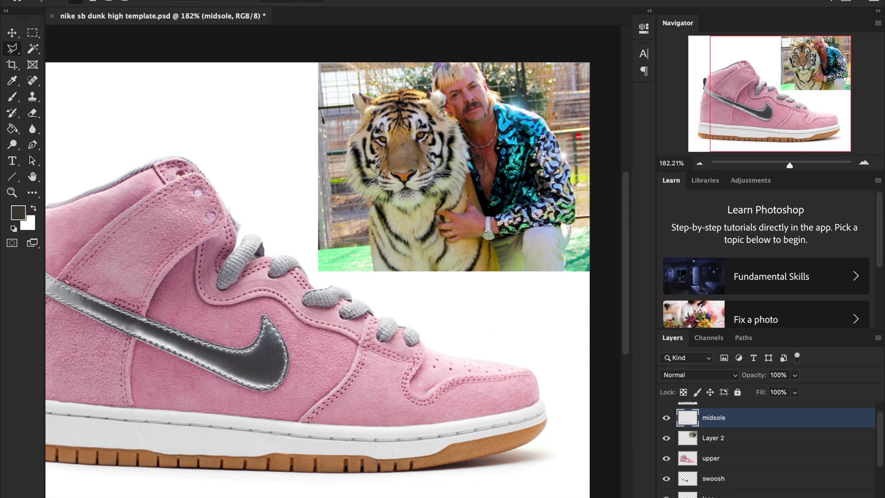
Switch to the browser and copy the Mood Fabrics leopard-print sequined polyester image from the "sequin leopard" image results.
mouse_move(350, 489)
click(276, 477)
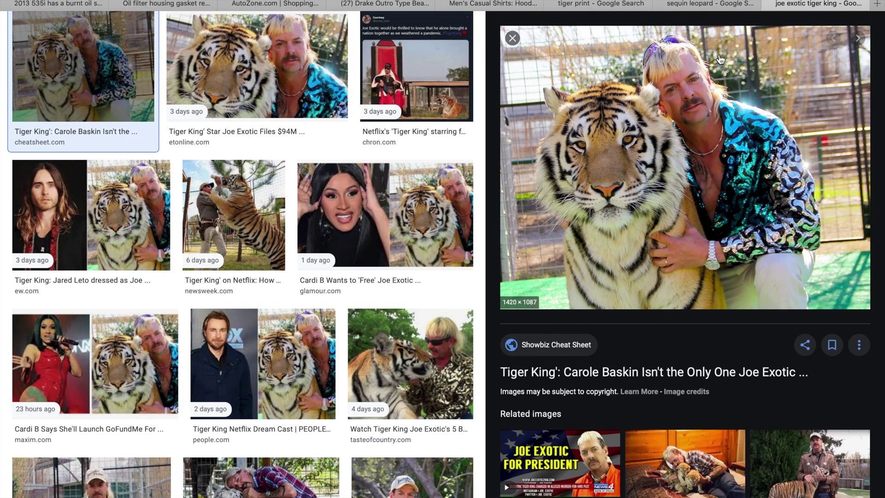
click(704, 6)
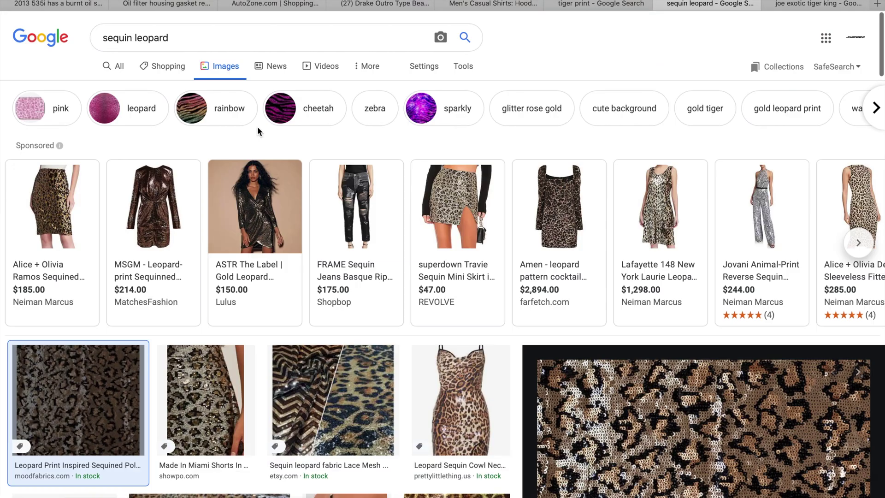
scroll(258, 126, down, 3)
scroll(259, 132, down, 2)
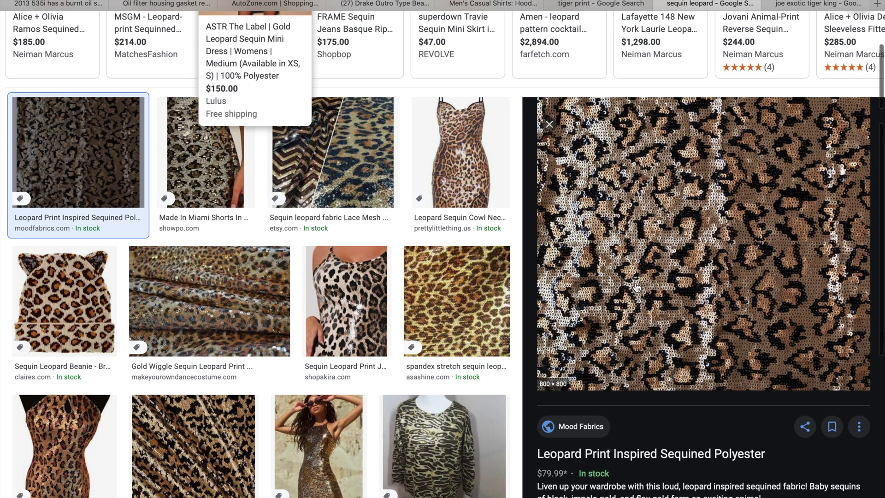
scroll(637, 288, down, 1)
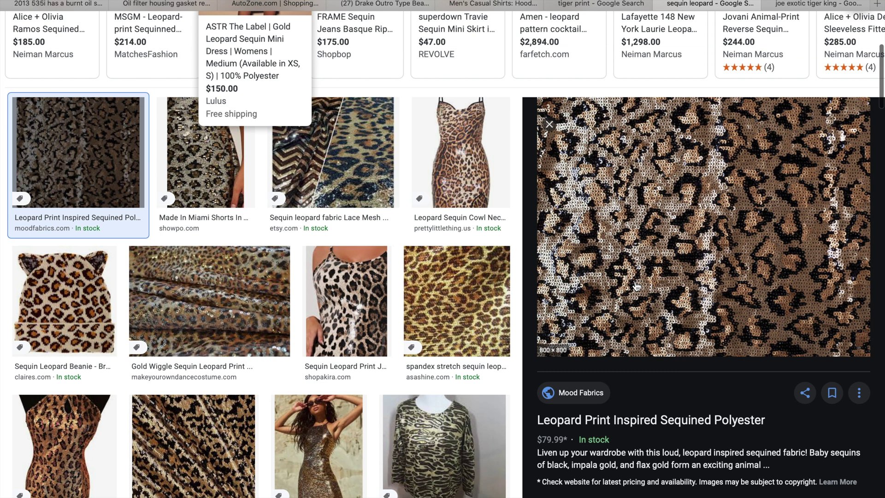
right_click(641, 242)
click(693, 432)
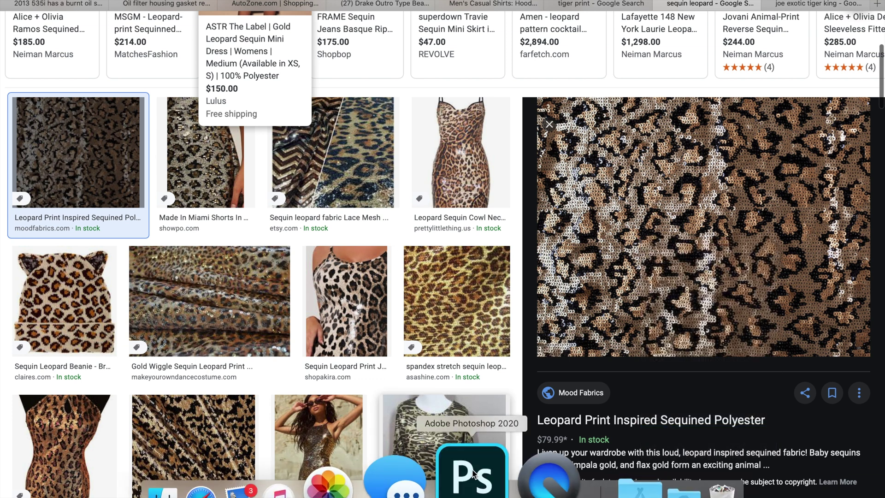
Switch to Photoshop, create a new 800 x 800 px document at 72 ppi and paste the leopard sequin image into it.
click(473, 474)
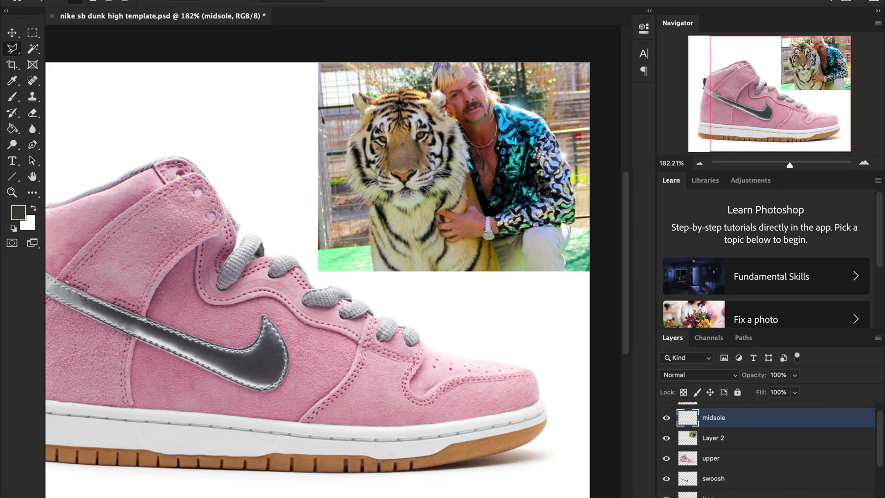
click(95, 0)
click(105, 2)
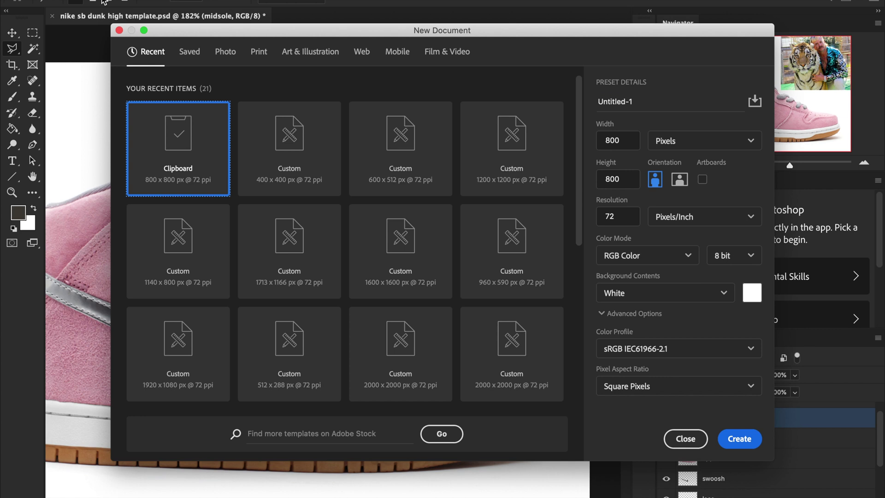
key(Return)
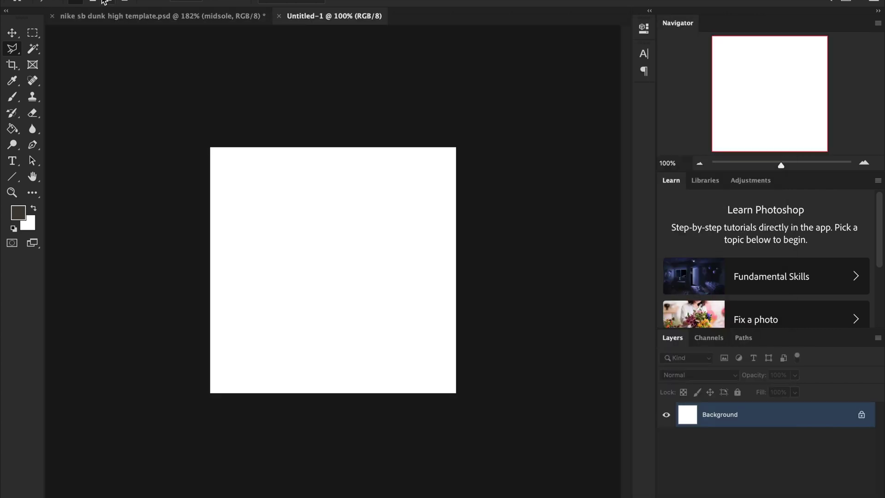
key(ctrl+v)
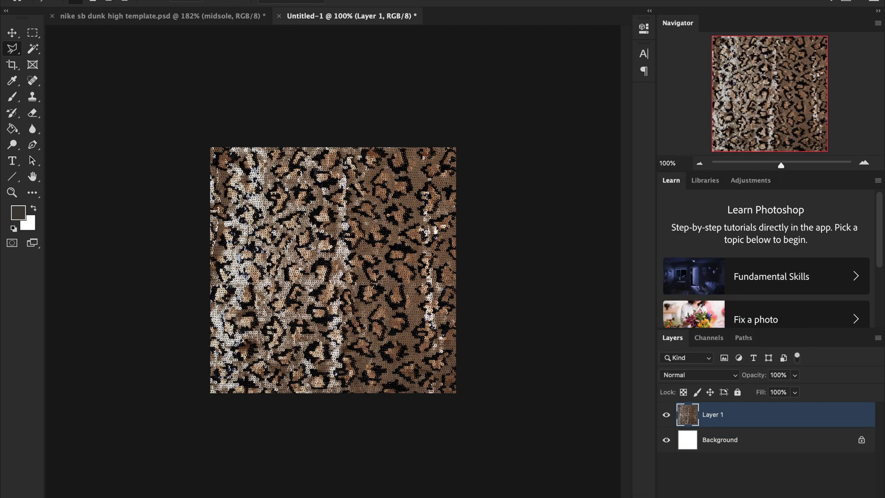
Merge the visible layers of the leopard sequin document and desaturate the image.
click(184, 0)
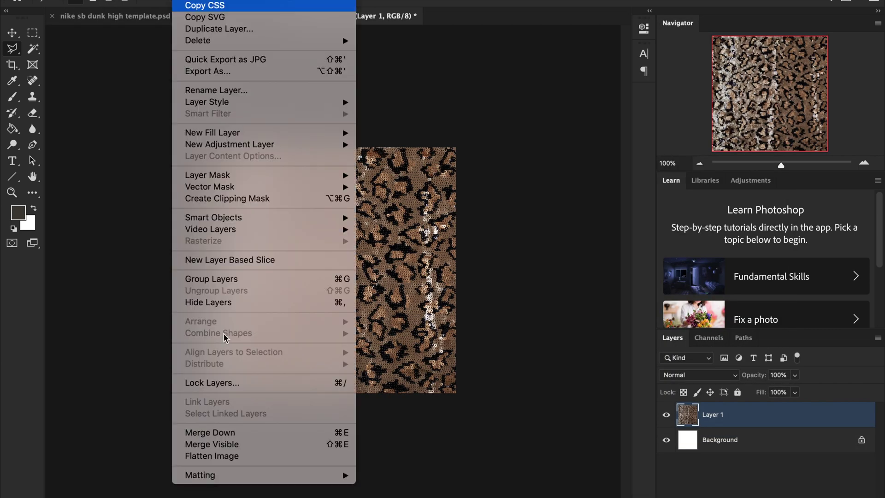
click(238, 444)
click(159, 5)
key(ctrl+shift+u)
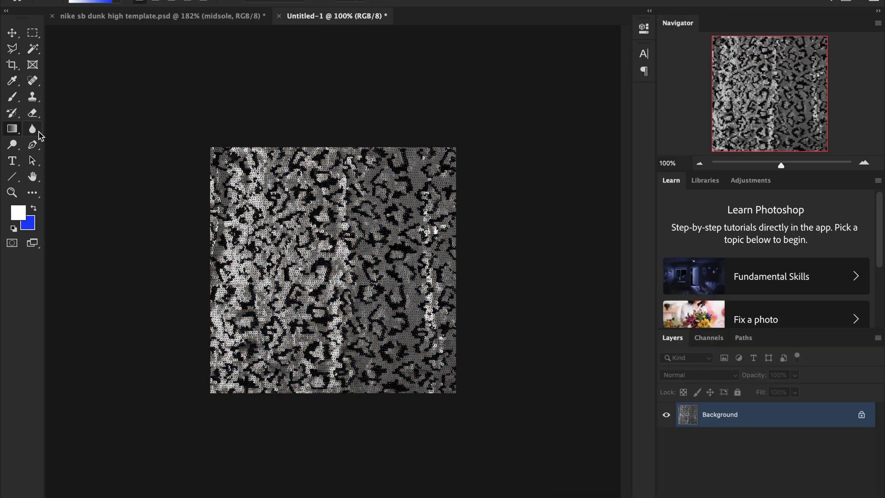
Add a white-to-blue horizontal gradient overlay on a Multiply layer above the grey sequins, with layer opacity at 83%.
drag(212, 270, 455, 270)
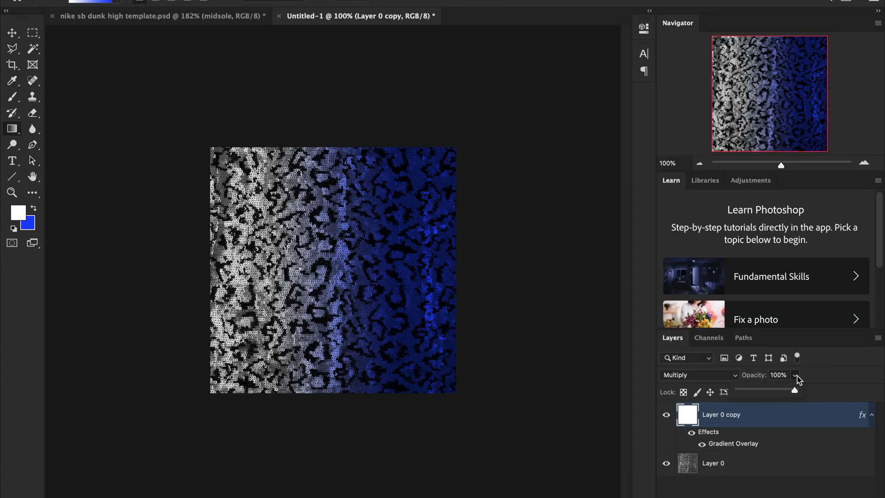
drag(797, 375, 784, 386)
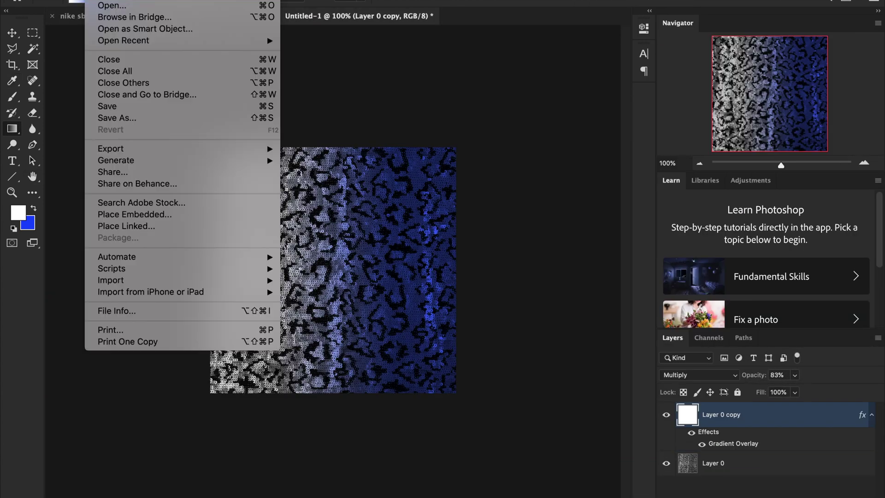
Copy a rectangular area around the sequined shirt from the photo in the Dunk High template and paste it into the leopard document.
key(Escape)
click(138, 16)
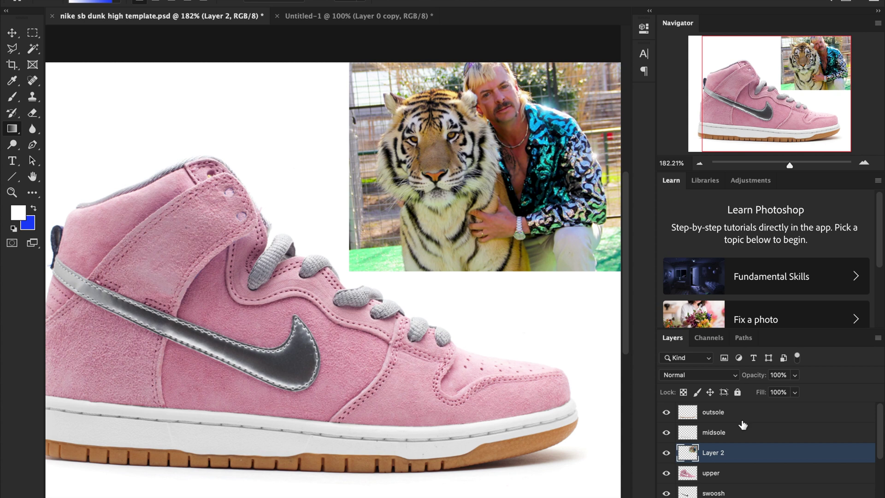
scroll(518, 135, right, 2)
scroll(519, 135, up, 2)
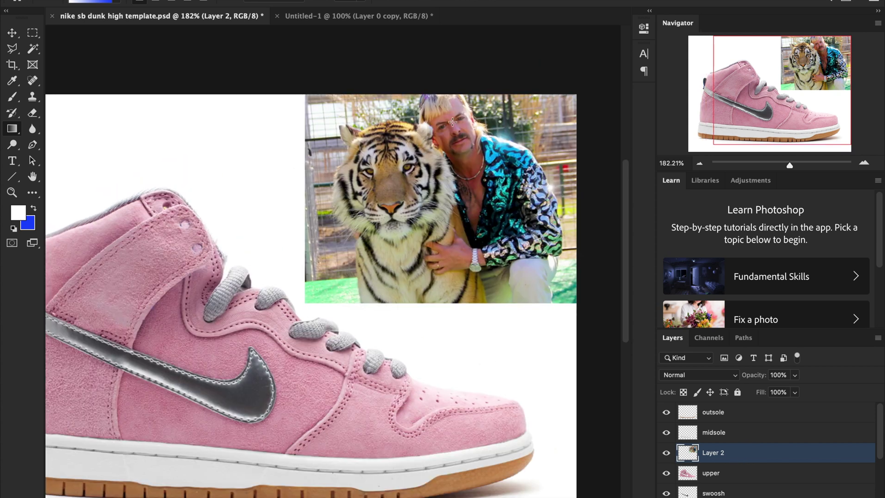
click(32, 32)
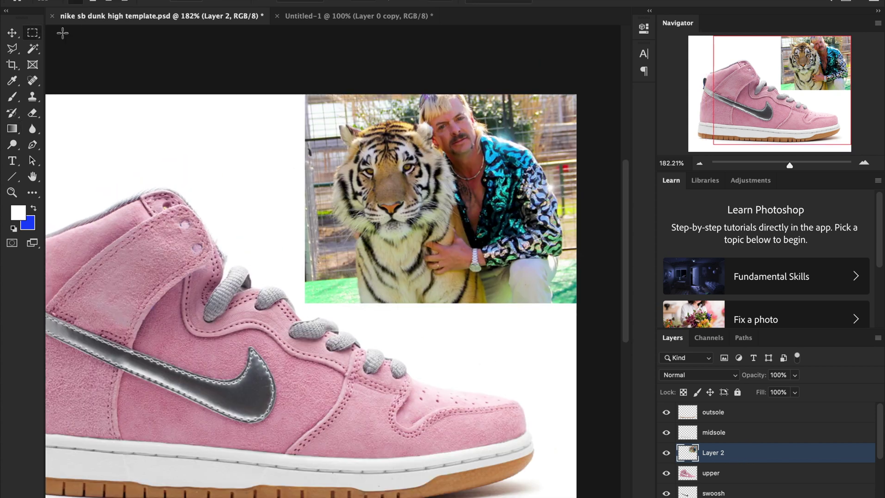
drag(438, 117, 560, 262)
click(389, 18)
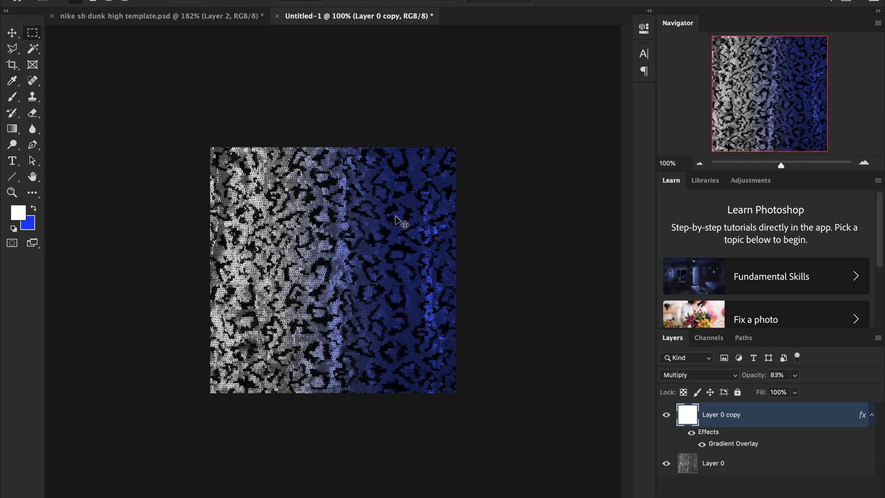
key(super+v)
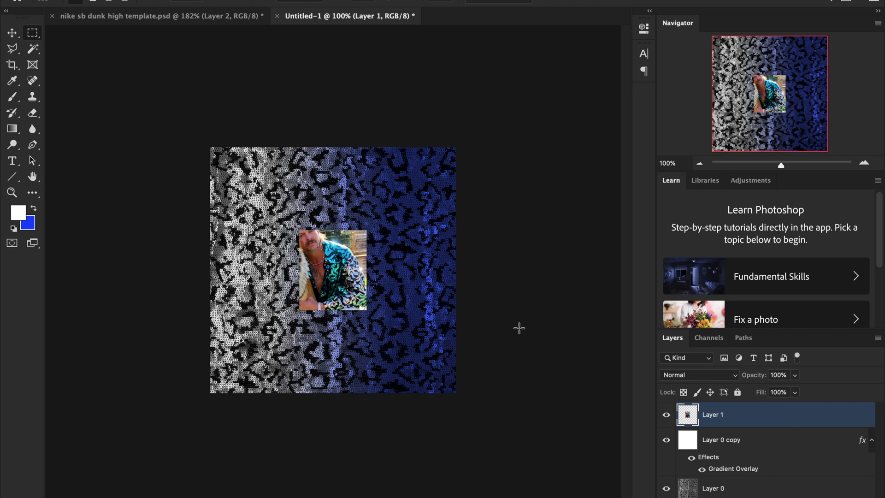
Set the background colour to a teal sampled from the sequined shirt and adjusted to H 191, S 100, B 87.
drag(806, 165, 796, 164)
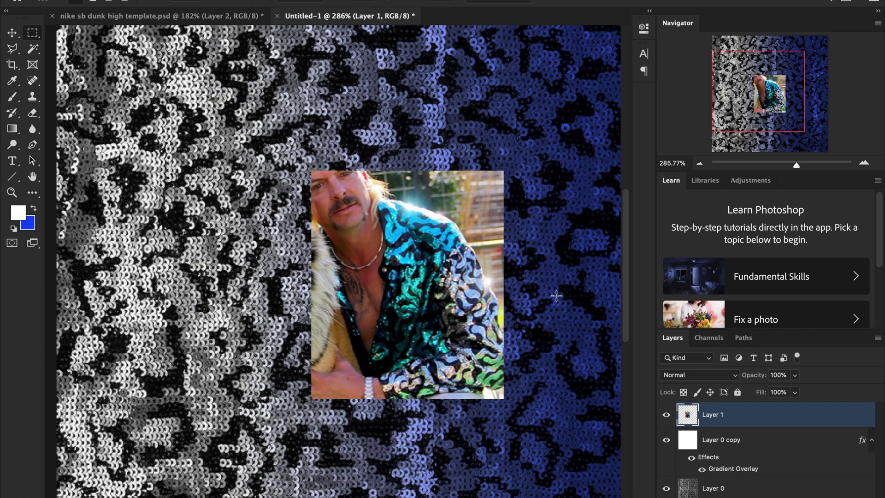
click(29, 224)
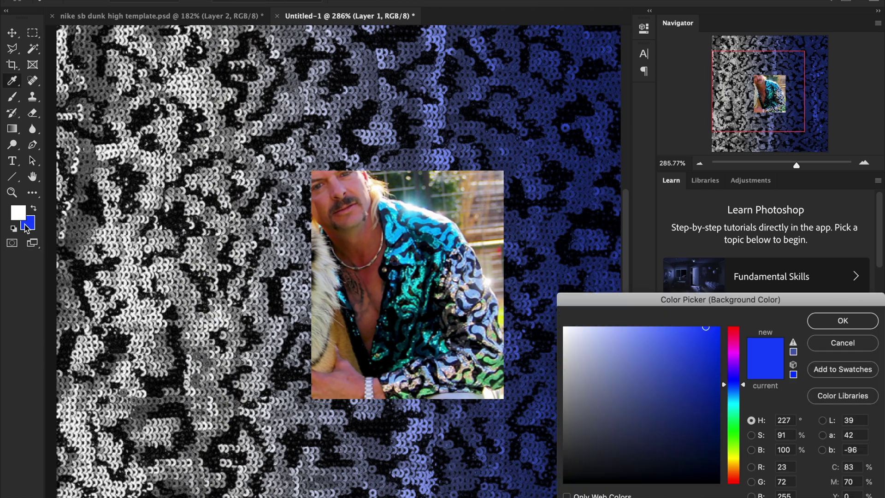
click(399, 232)
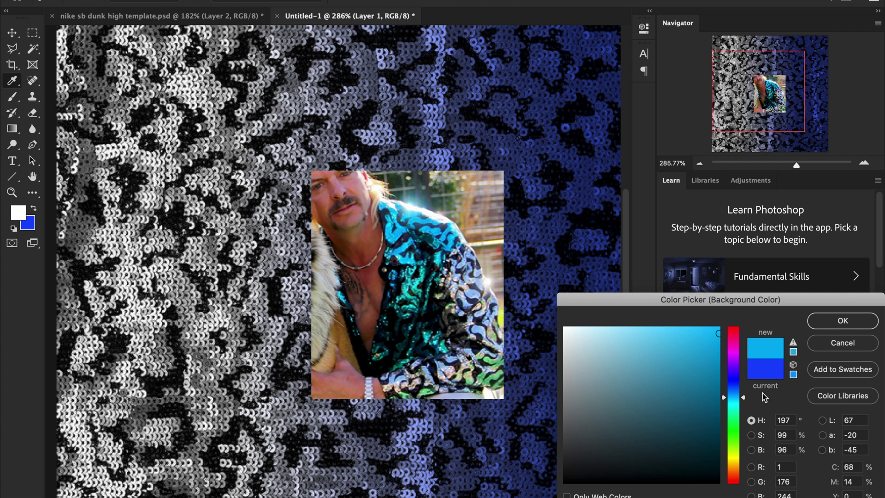
click(735, 400)
click(736, 401)
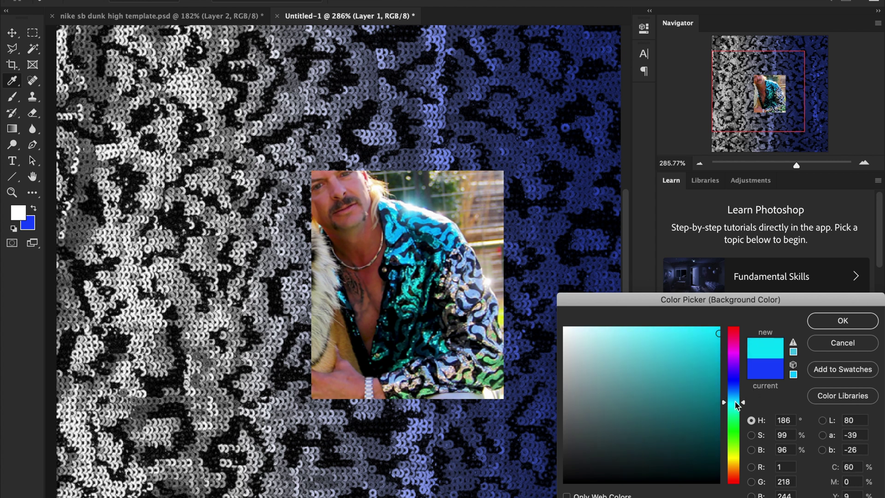
click(736, 400)
click(719, 346)
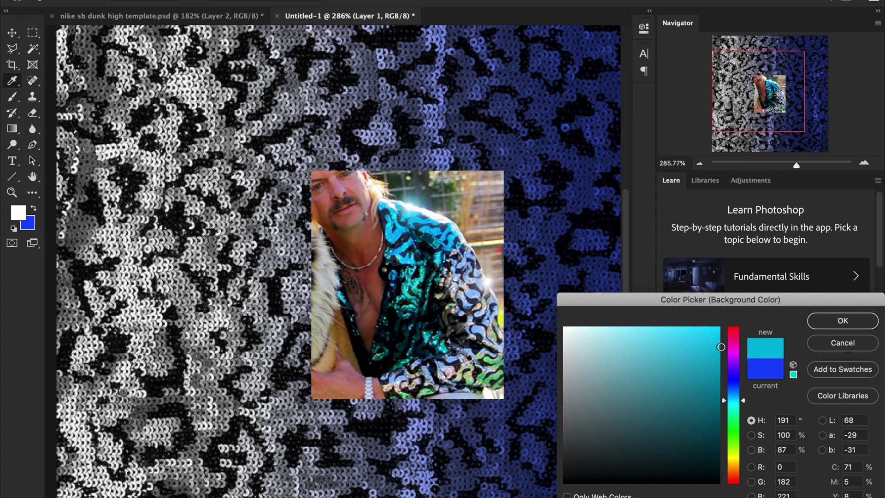
key(Return)
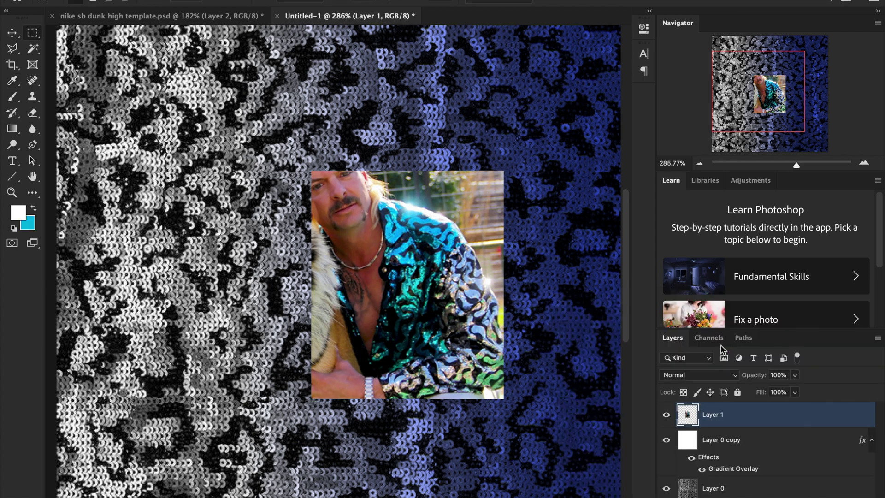
Change the Gradient Overlay on Layer 0 copy to the Foreground to Background preset running from white to teal.
click(755, 445)
double_click(756, 446)
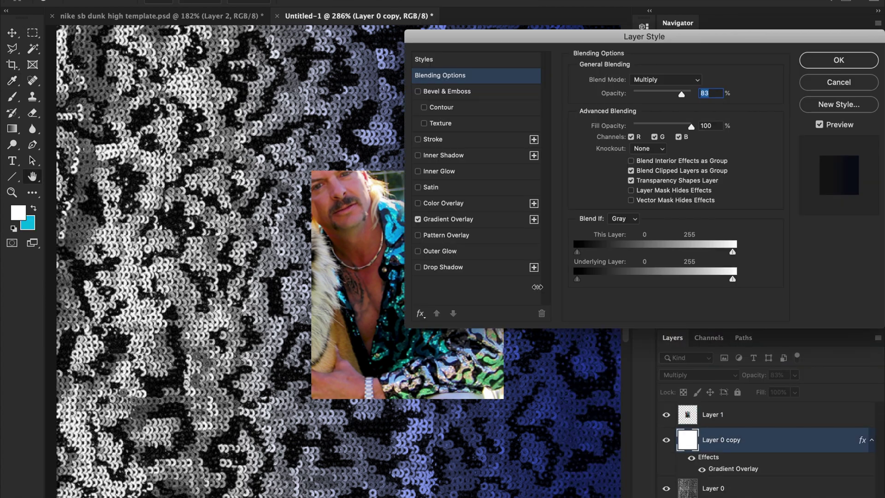
click(443, 219)
click(622, 111)
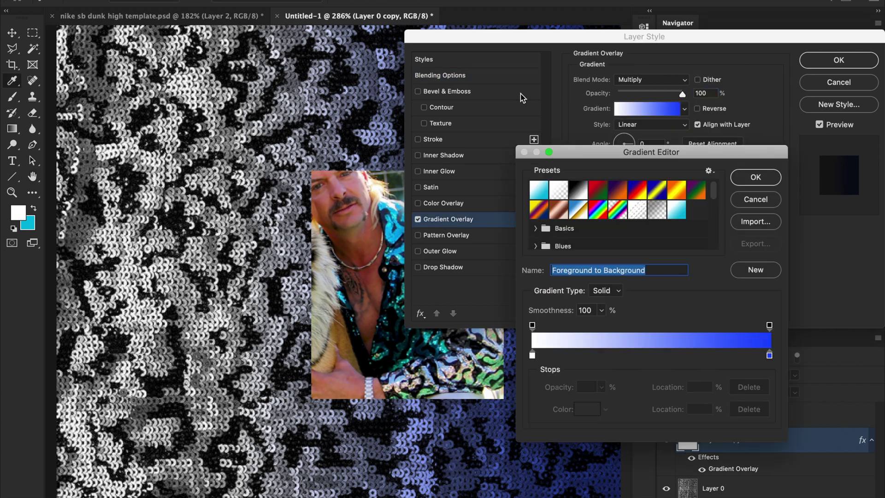
click(535, 189)
key(Return)
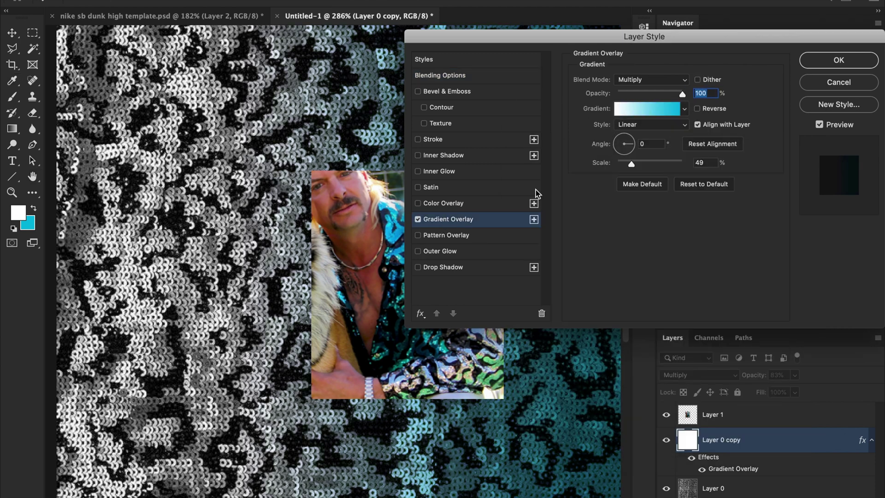
key(Return)
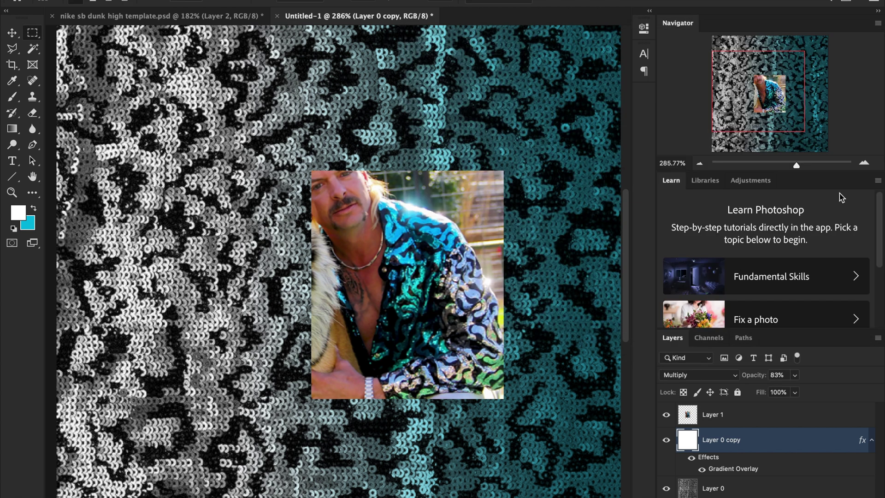
Raise the opacity of Layer 0 copy to 99% and hide the pasted shirt reference on Layer 1.
click(790, 165)
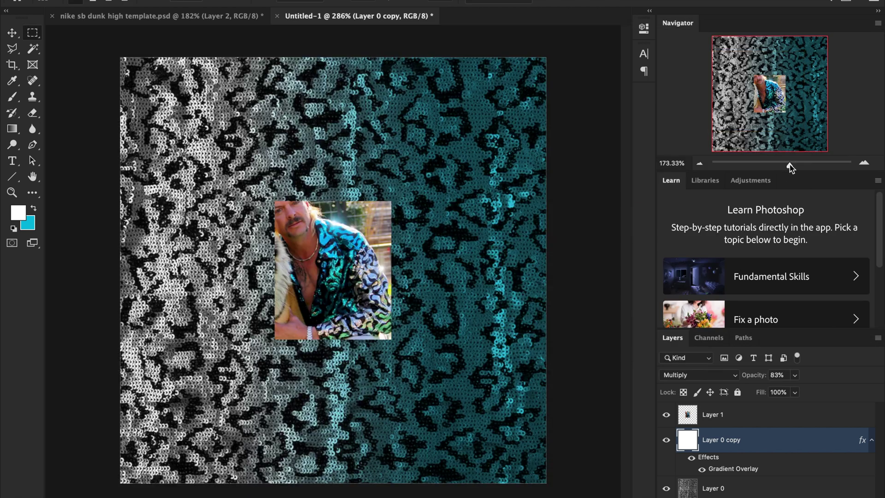
click(794, 377)
drag(796, 390, 805, 393)
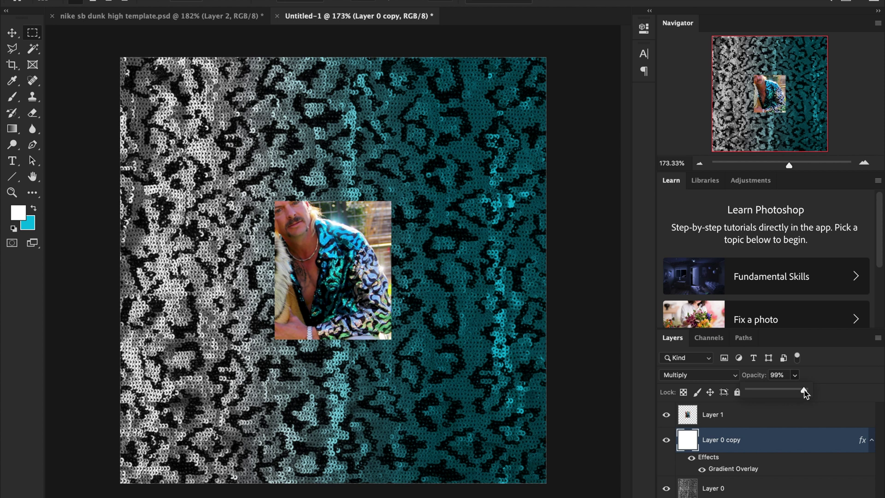
drag(804, 392, 806, 394)
click(665, 415)
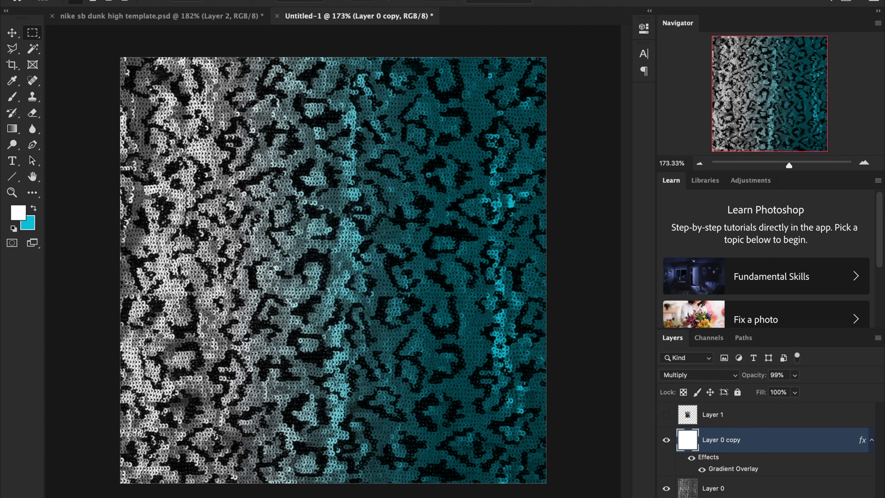
Define the teal sequin leopard image as a pattern named "teal leopard".
click(146, 0)
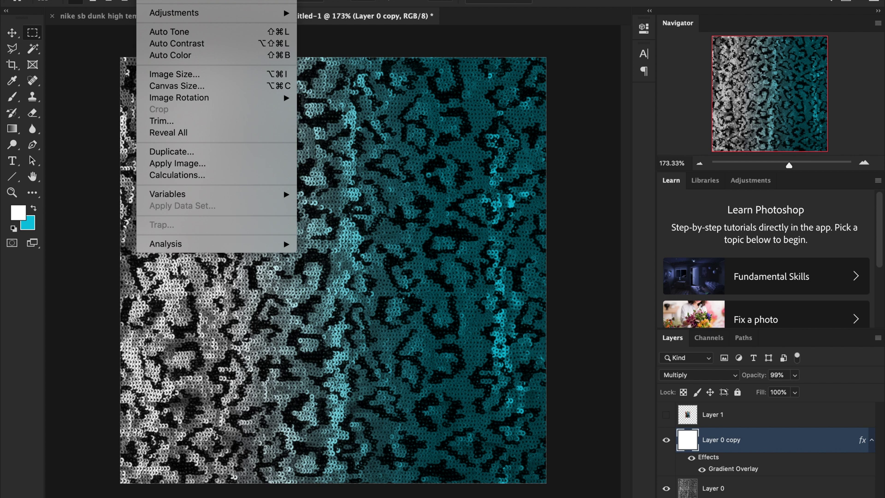
mouse_move(121, 0)
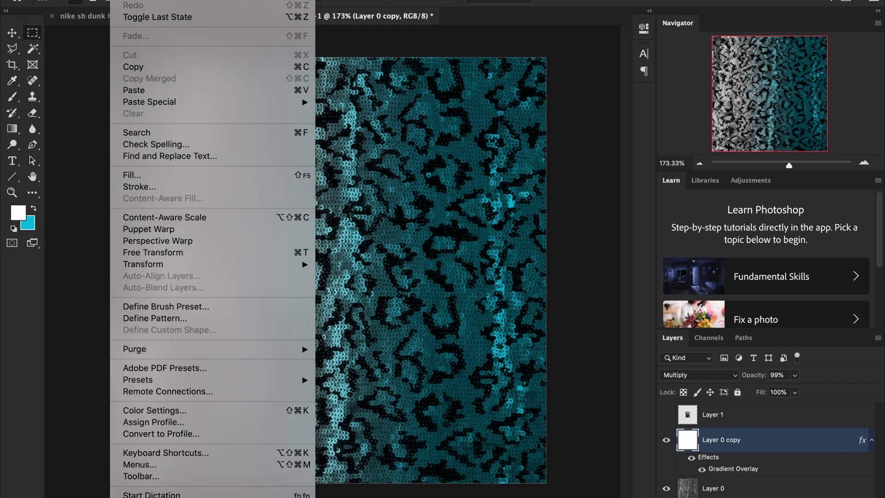
click(192, 318)
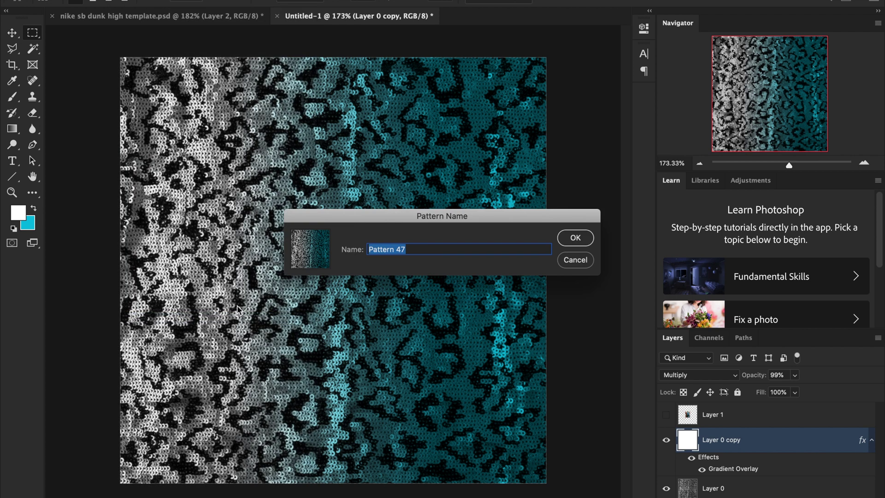
text(teal leopard)
key(Return)
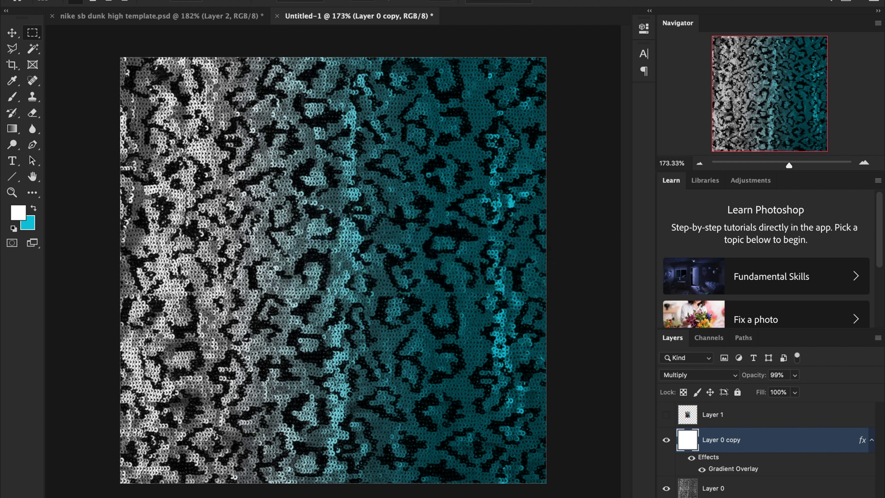
In the nike sb dunk high template document, add a Pattern Overlay to the swoosh layer using the "teal leopard" pattern.
click(151, 18)
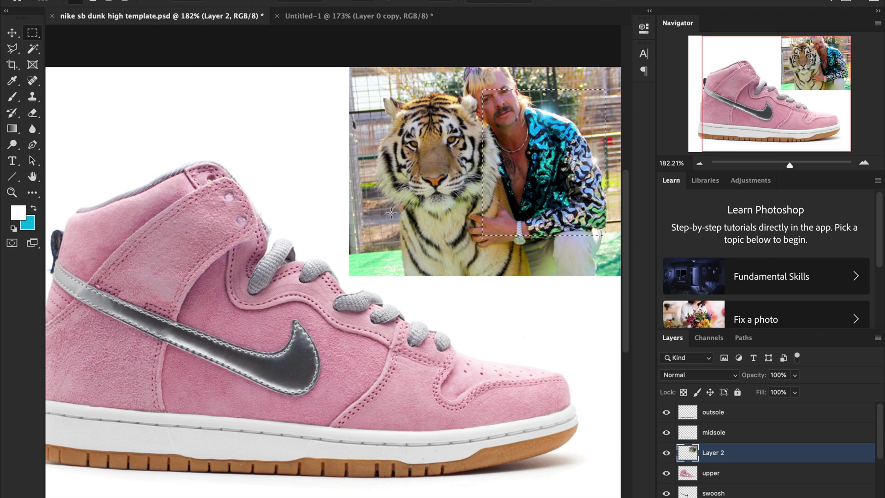
scroll(602, 300, down, 1)
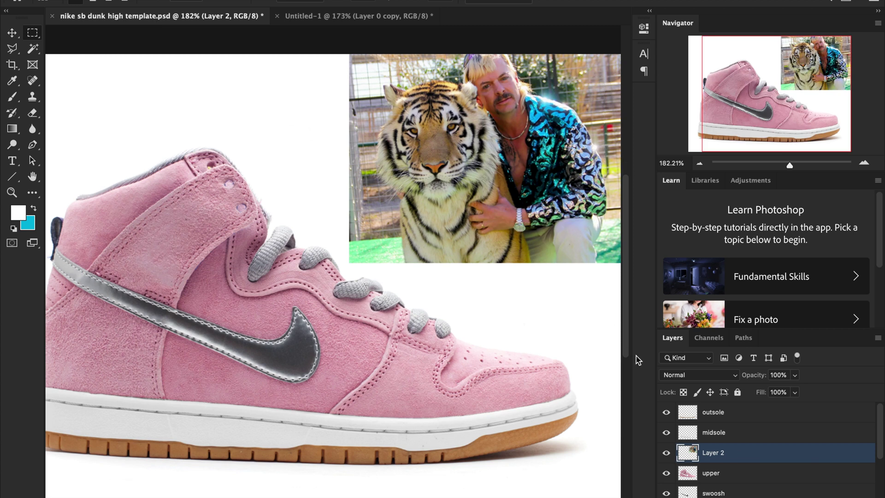
scroll(557, 379, down, 5)
scroll(557, 379, left, 3)
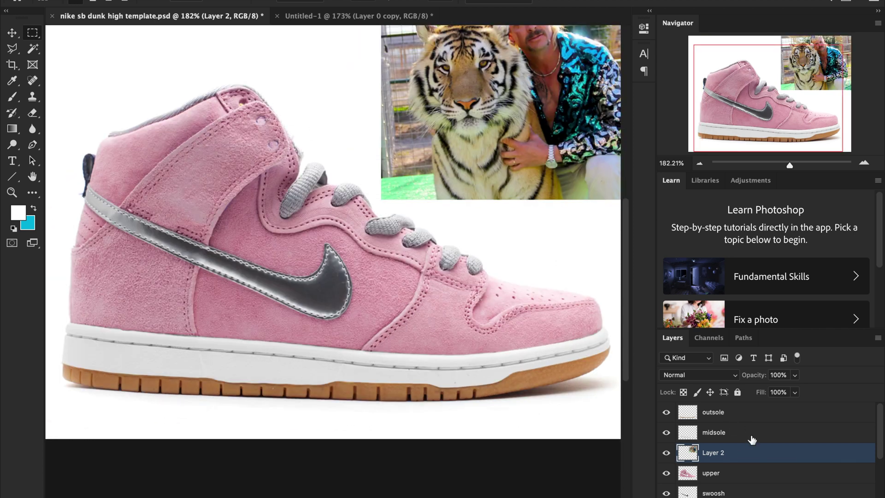
scroll(749, 438, down, 2)
click(743, 457)
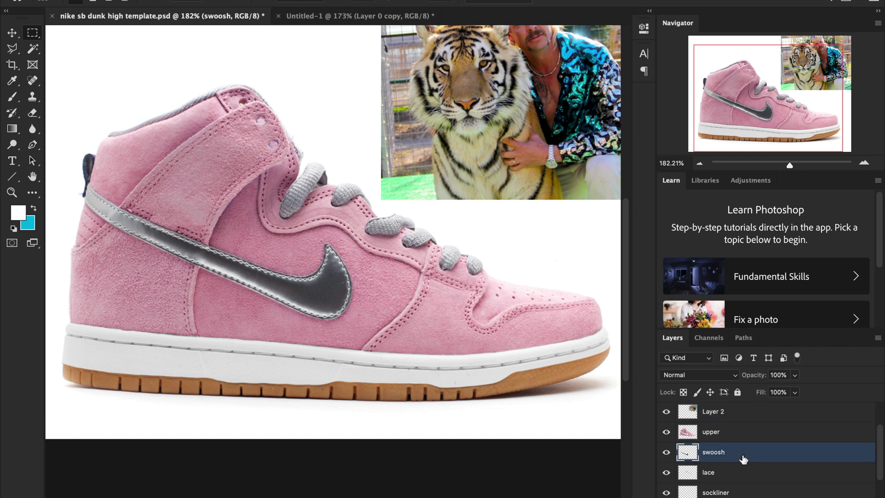
double_click(742, 457)
click(444, 240)
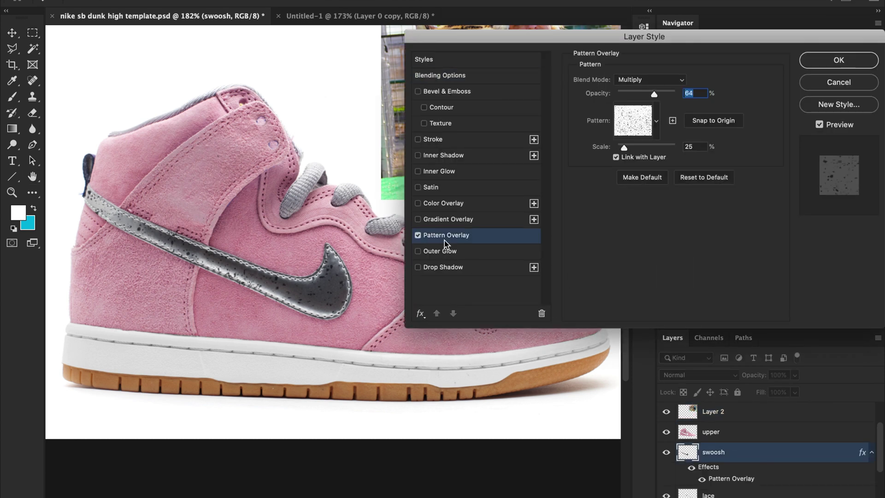
click(655, 122)
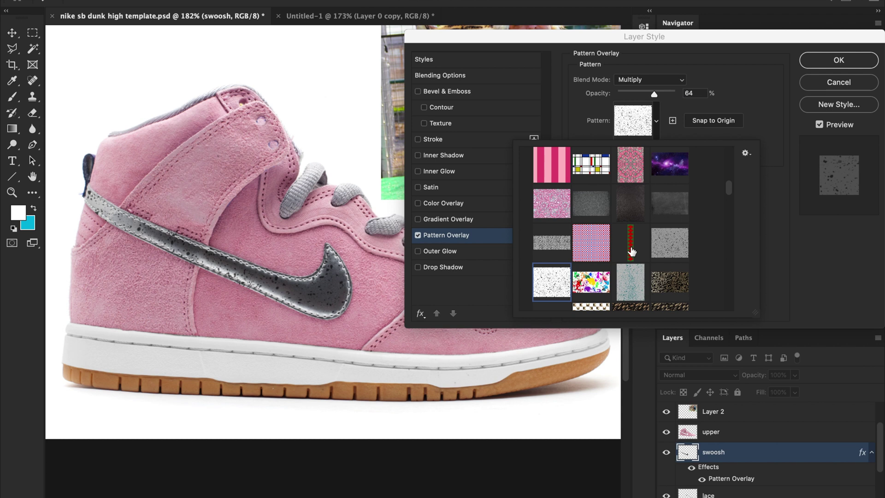
scroll(631, 251, down, 5)
click(590, 286)
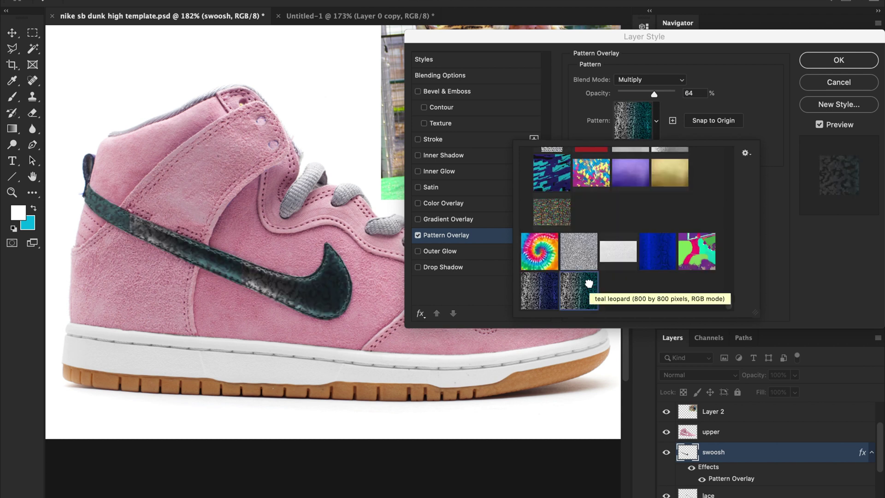
double_click(588, 283)
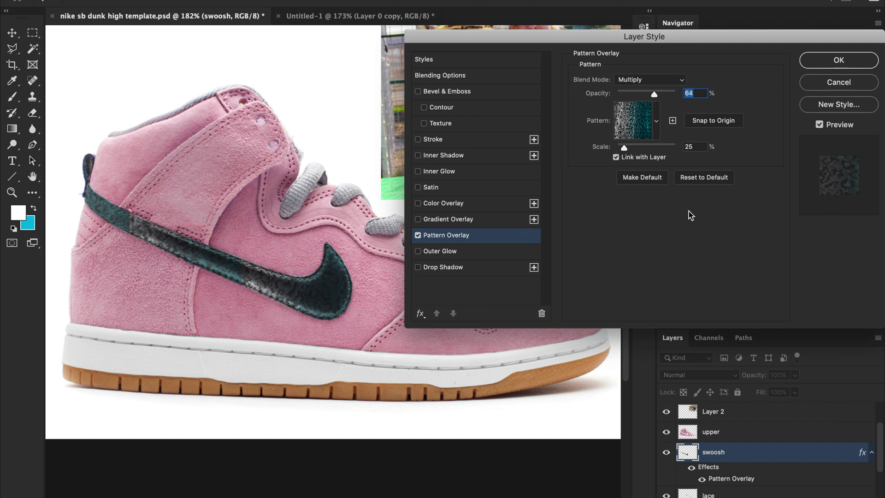
Set the swoosh's Pattern Overlay to 84% opacity and 100% scale, and apply the layer style.
drag(659, 93, 666, 92)
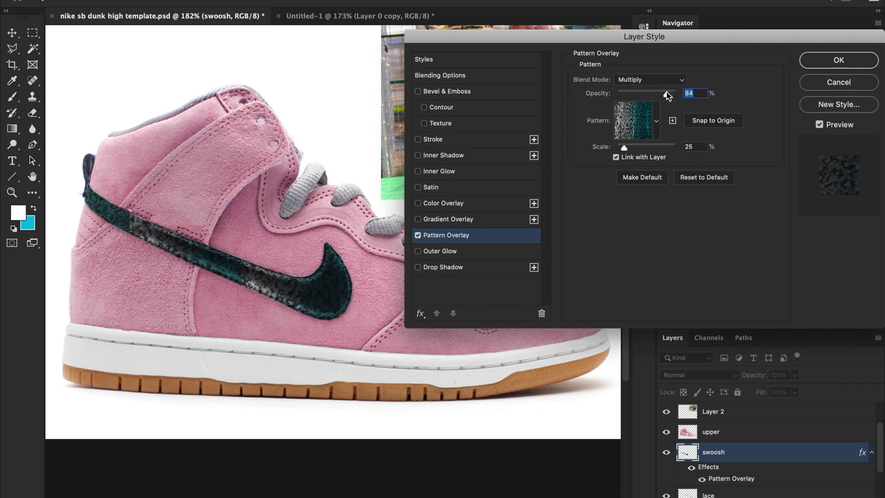
click(691, 147)
text(100)
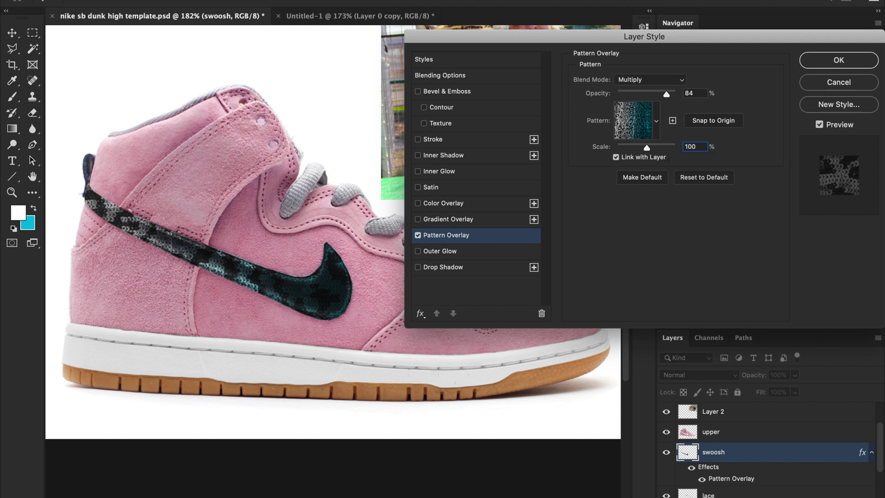
key(Return)
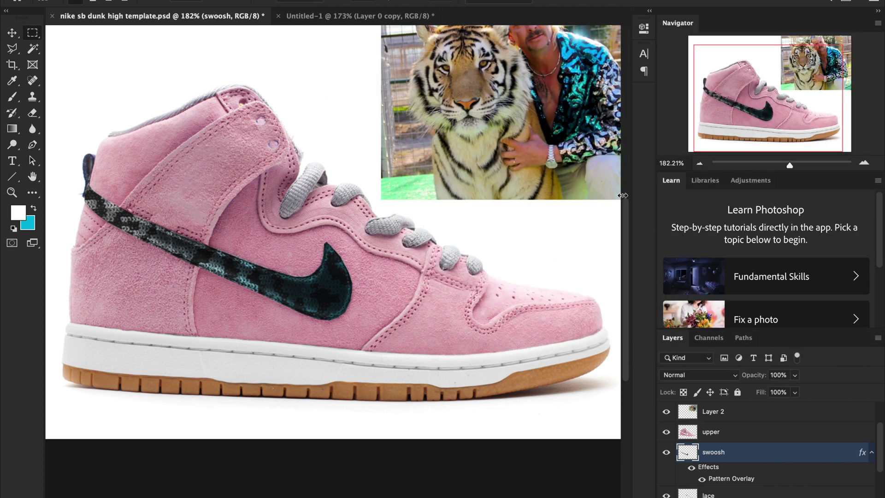
Brighten the swoosh layer with a Brightness/Contrast adjustment of brightness 150 and contrast -8.
click(159, 0)
mouse_move(167, 14)
click(367, 12)
click(604, 70)
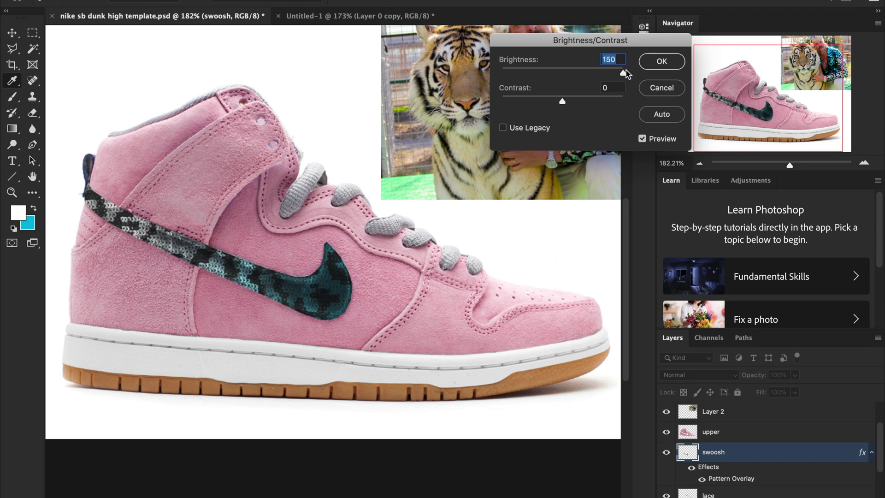
drag(625, 70, 625, 70)
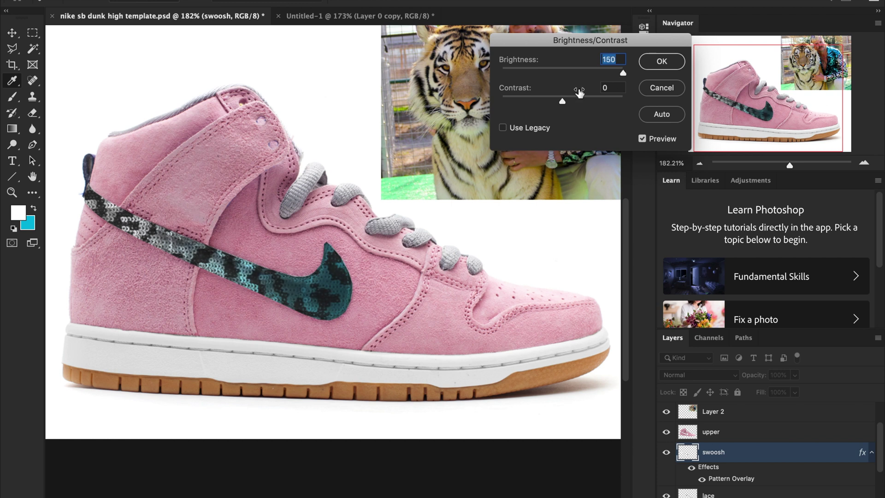
drag(563, 105, 555, 124)
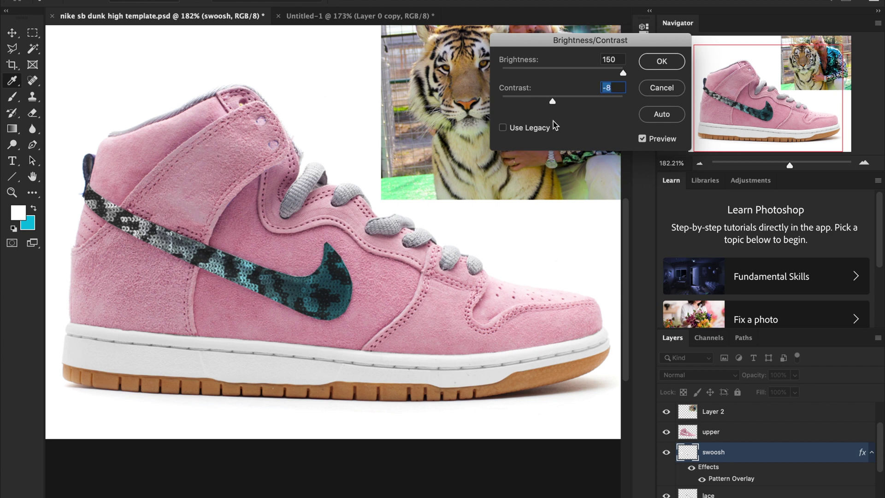
key(Return)
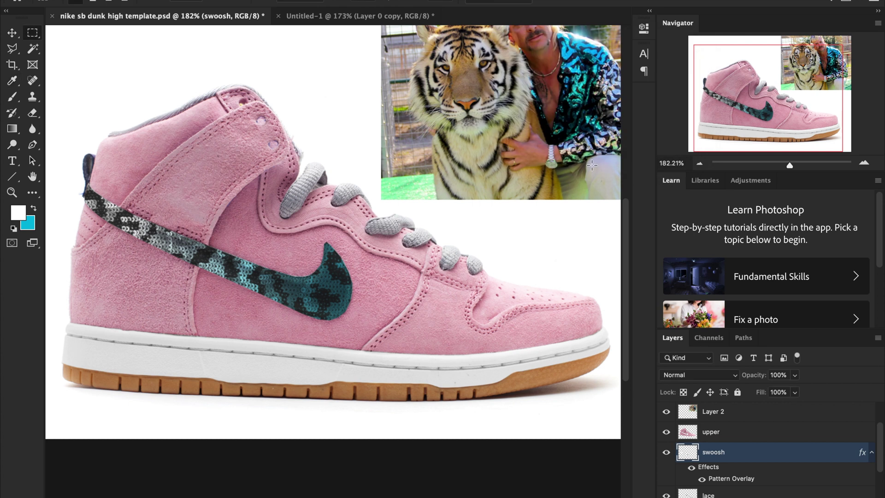
Change the opacity of the swoosh's Pattern Overlay to 88%.
double_click(746, 451)
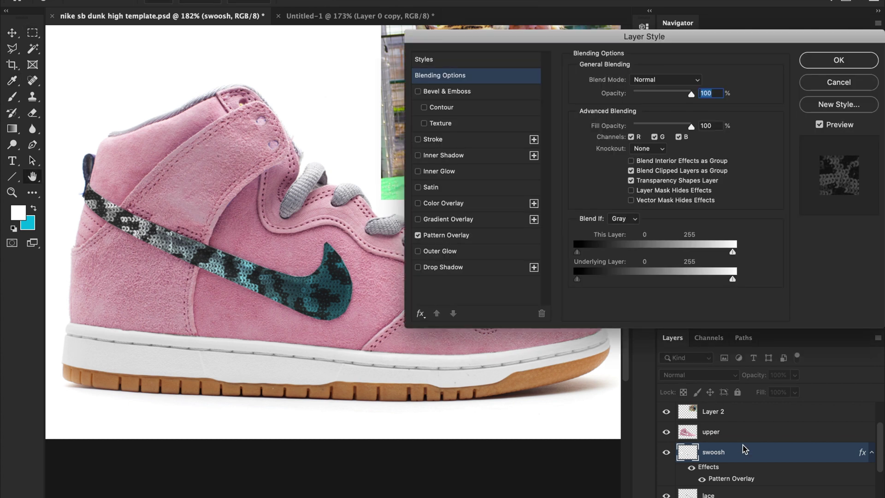
click(448, 235)
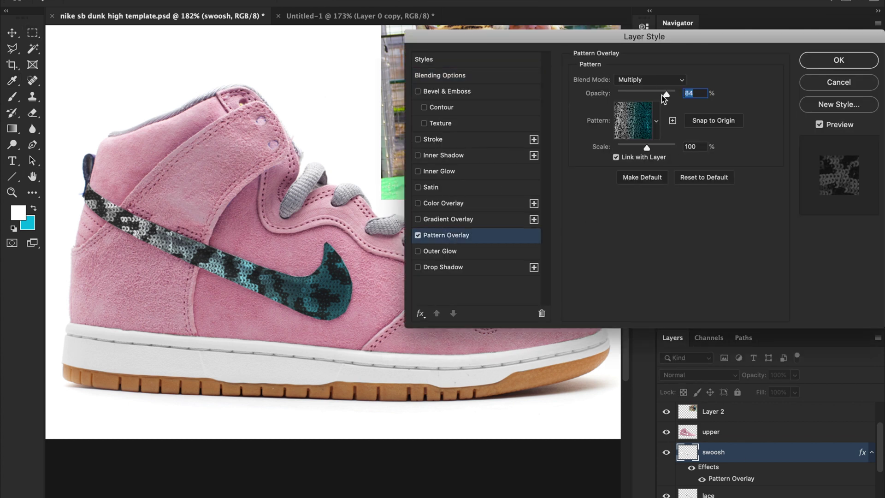
drag(662, 95, 660, 95)
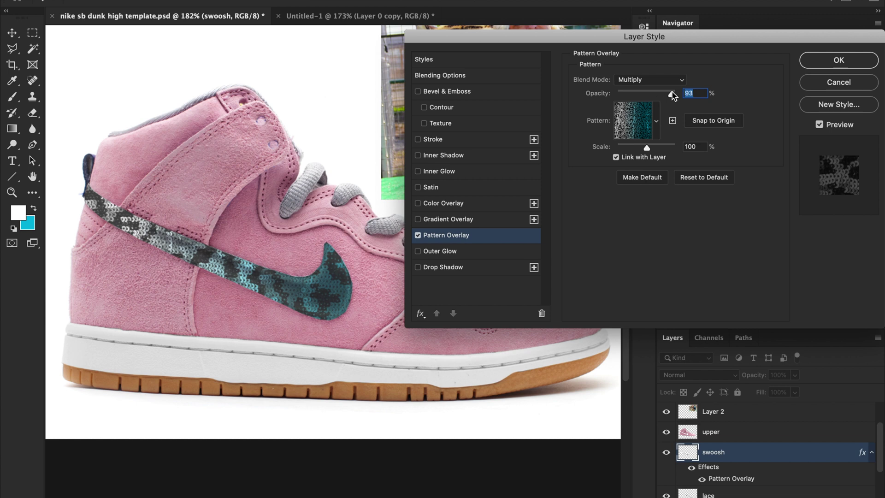
drag(673, 95, 669, 95)
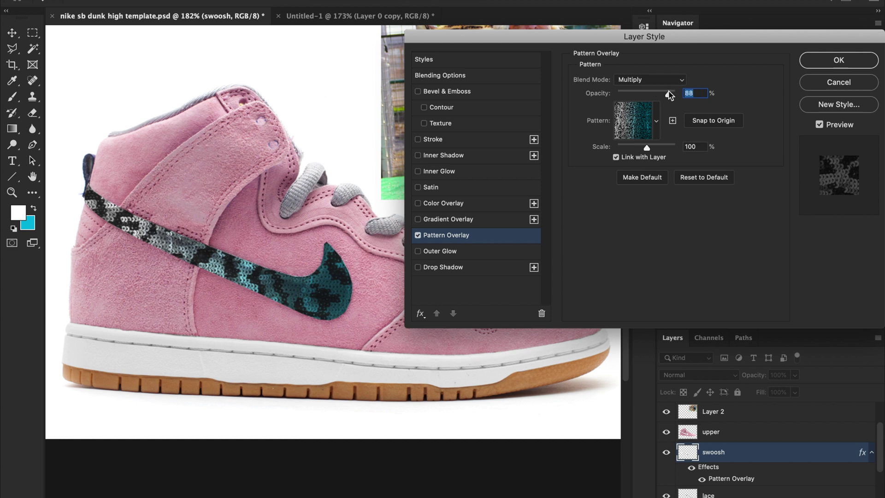
key(Return)
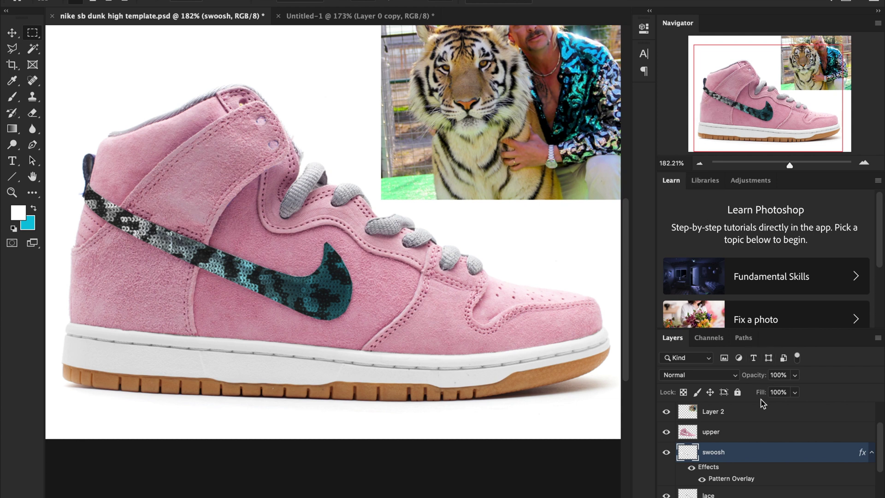
Outline the heel panel and ankle strap on the upper layer with the Polygonal Lasso and copy them to a new layer.
scroll(760, 414, down, 3)
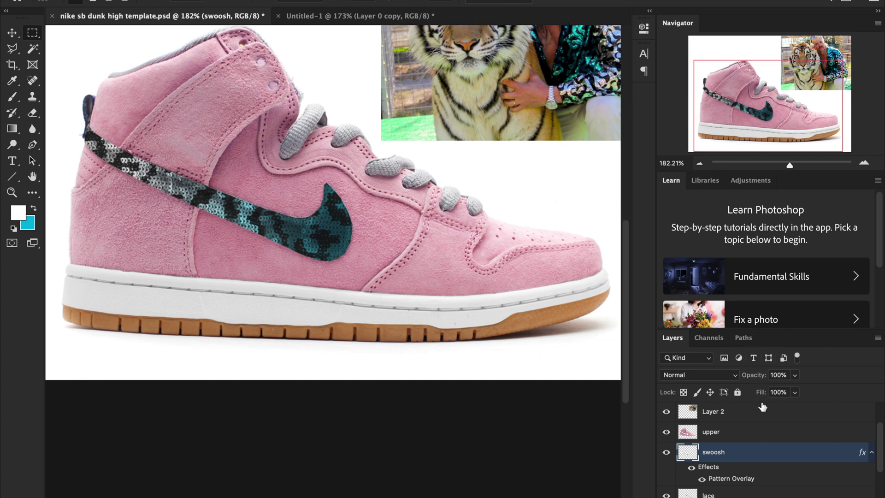
click(738, 437)
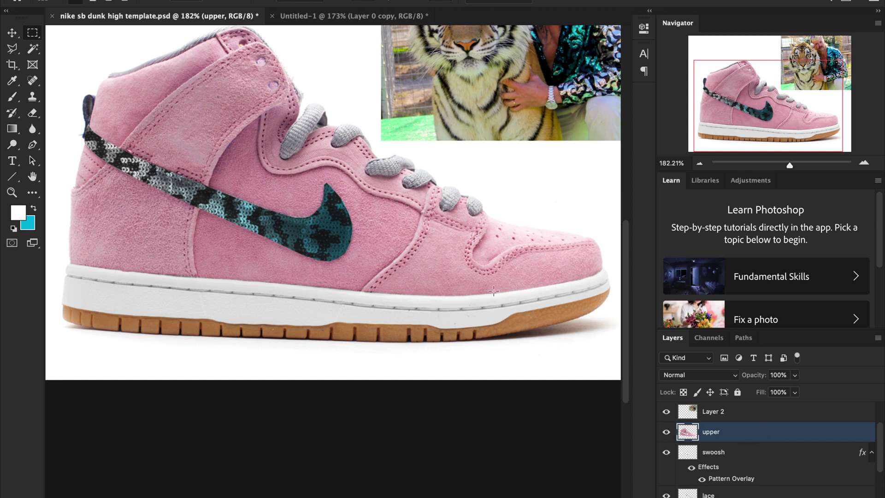
scroll(493, 290, up, 3)
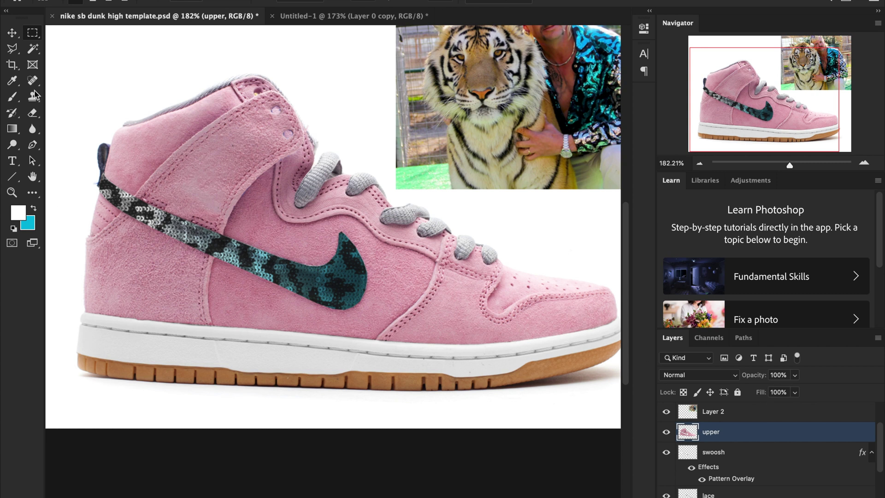
click(13, 49)
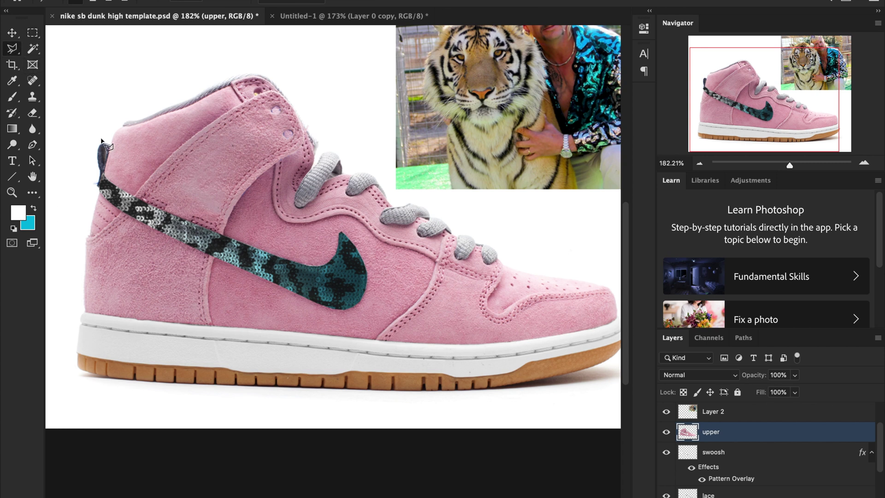
click(215, 327)
drag(789, 165, 795, 165)
click(211, 368)
mouse_move(208, 277)
mouse_down()
mouse_move(241, 190)
mouse_move(298, 130)
mouse_move(341, 110)
mouse_move(340, 54)
mouse_move(346, 111)
mouse_move(297, 85)
mouse_move(265, 96)
mouse_move(121, 210)
mouse_move(90, 256)
mouse_move(265, 161)
mouse_move(222, 194)
mouse_move(212, 305)
mouse_move(409, 328)
mouse_up()
click(408, 328)
key(ctrl+j)
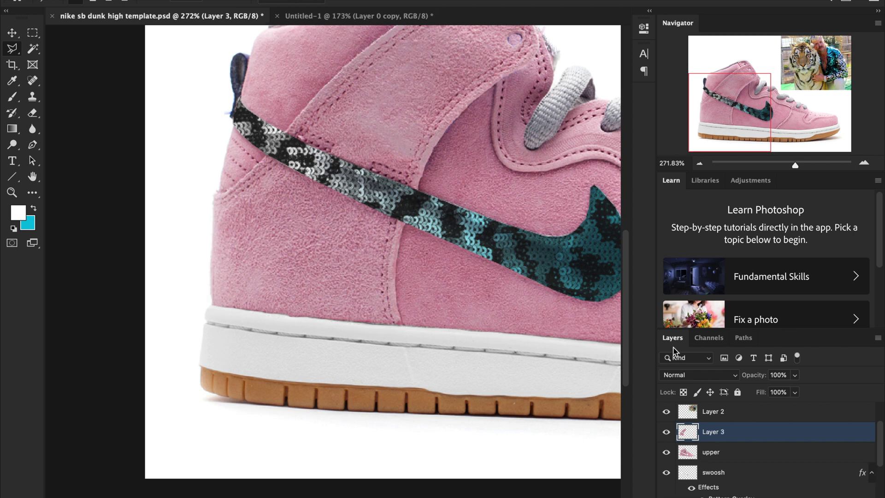
Outline the toe overlay panel along its seams down to the midsole and copy it from the upper layer to a new layer.
scroll(490, 345, right, 10)
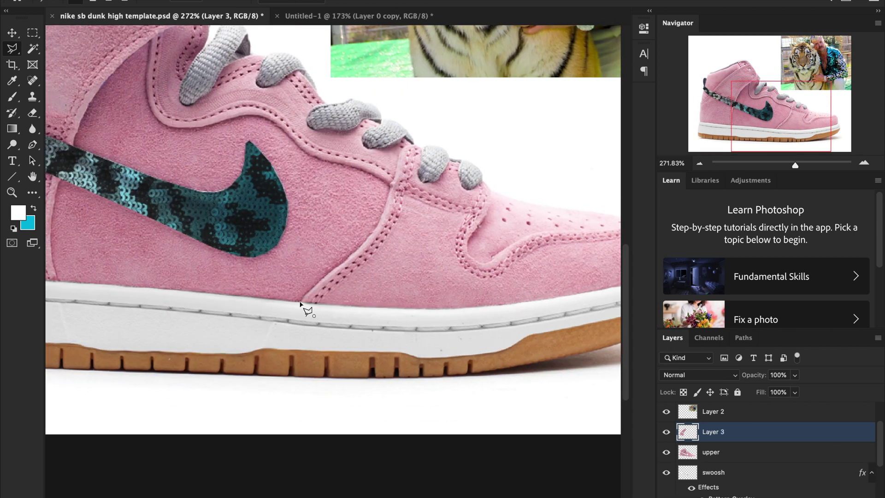
click(300, 303)
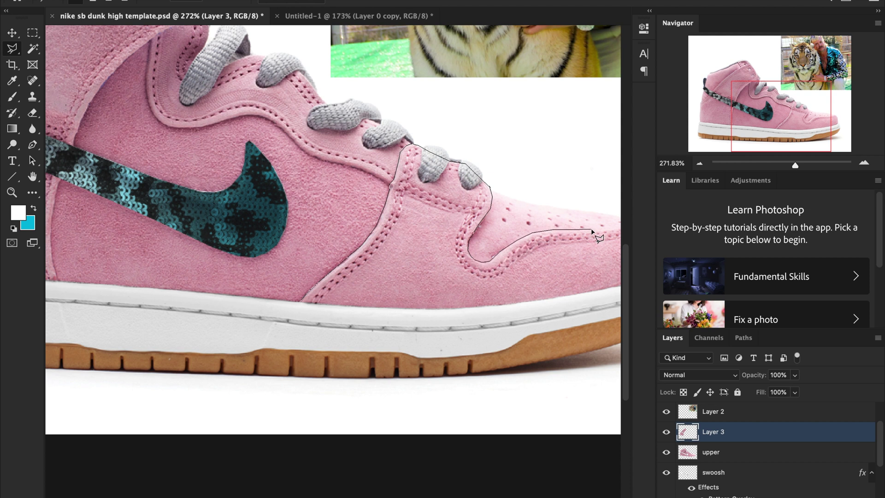
scroll(592, 230, right, 5)
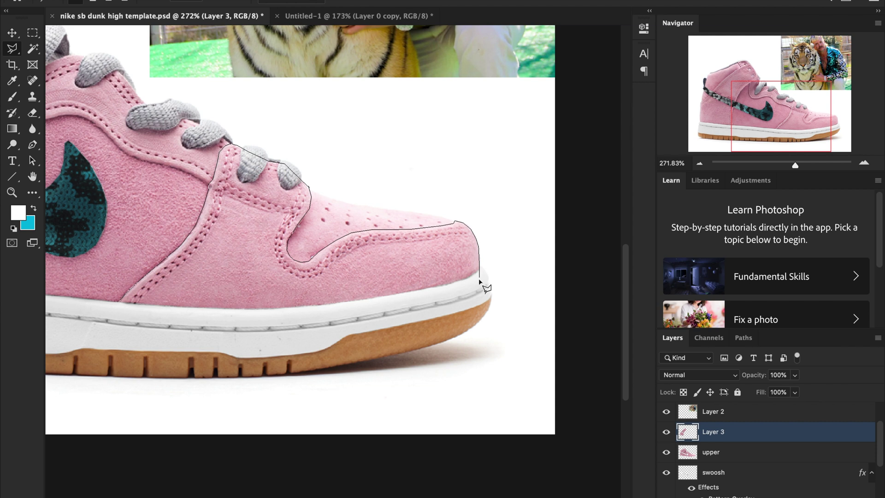
click(121, 311)
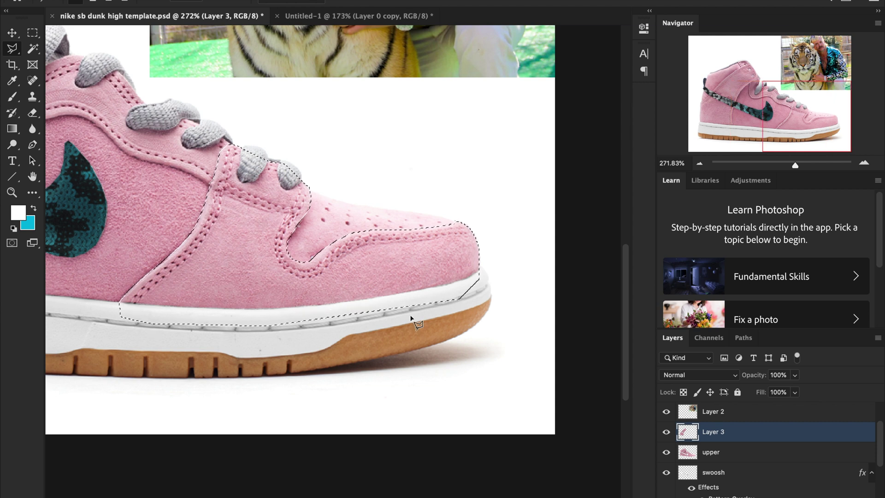
click(732, 460)
key(ctrl+j)
Outline the lace eyelet panel from the collar down to the toe seam and copy it from the upper layer to a new layer.
click(710, 473)
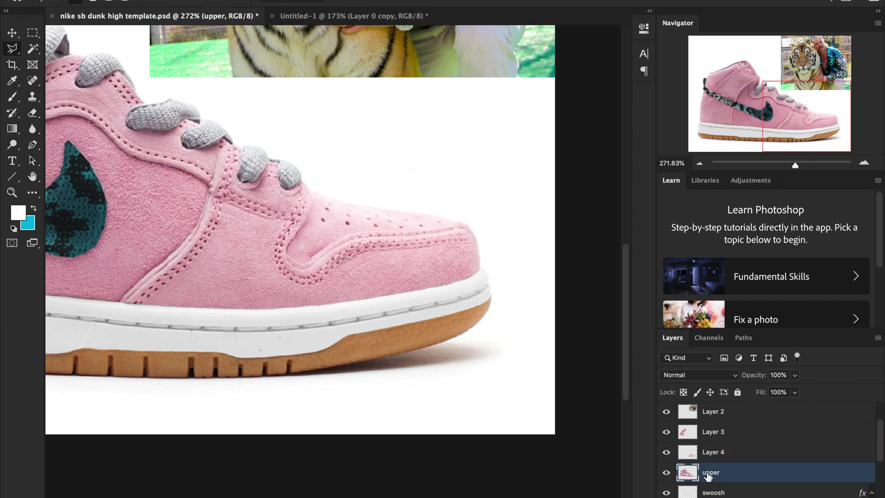
scroll(378, 279, left, 5)
scroll(378, 279, up, 2)
click(361, 236)
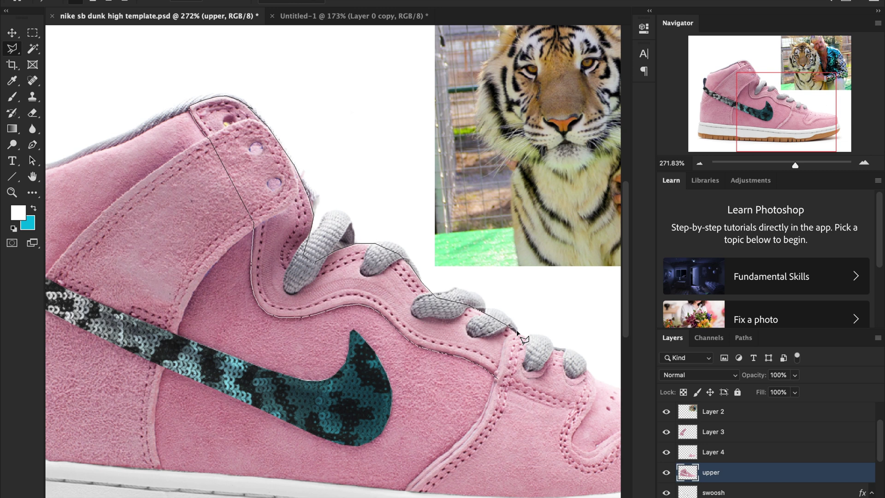
double_click(500, 384)
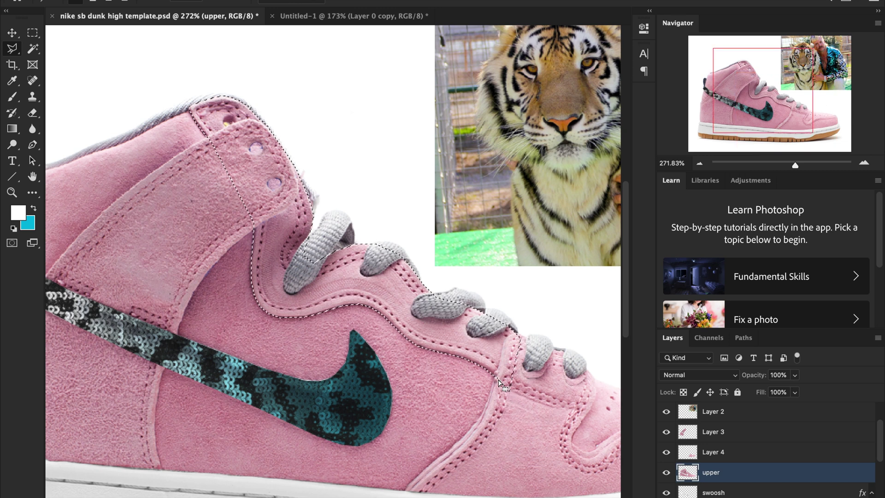
key(ctrl+j)
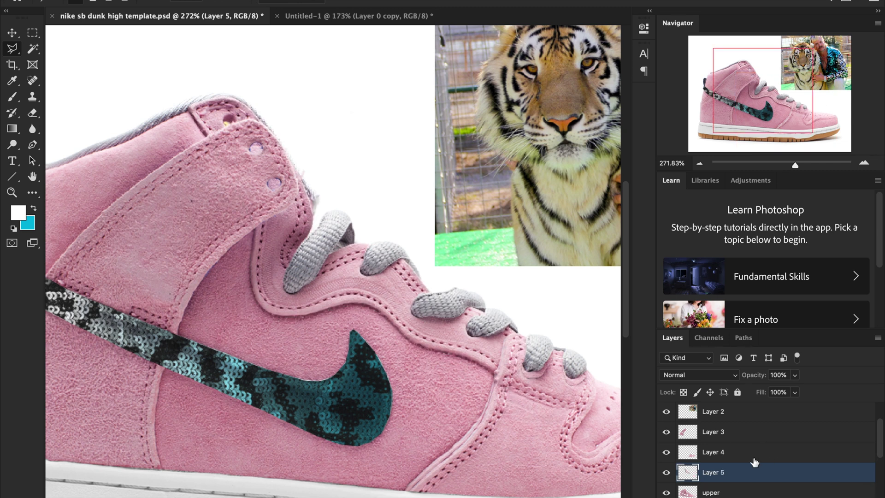
Select the two lace holes in the ankle strap on Layer 3 with the Polygonal Lasso, delete their pixels and deselect.
scroll(714, 454, down, 1)
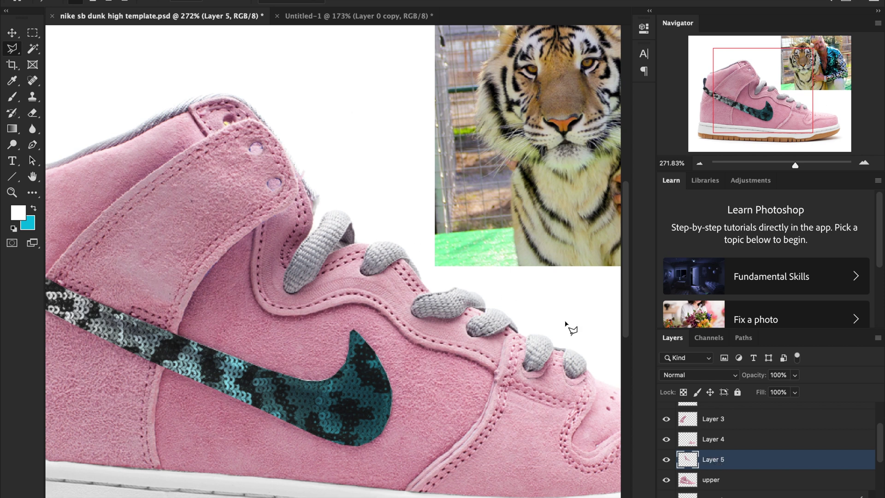
click(735, 423)
click(803, 165)
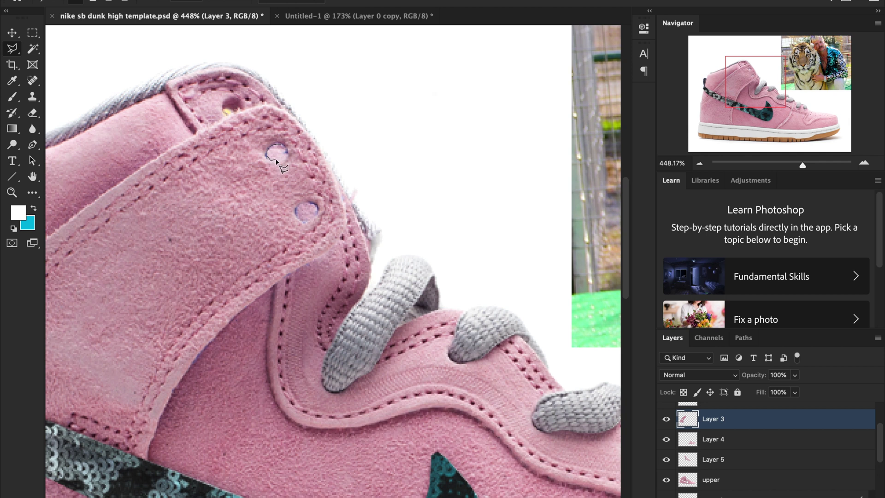
click(284, 151)
shift+click(308, 203)
double_click(297, 214)
shift+click(299, 220)
double_click(313, 205)
key(Delete)
key(ctrl+d)
scroll(441, 388, down, 3)
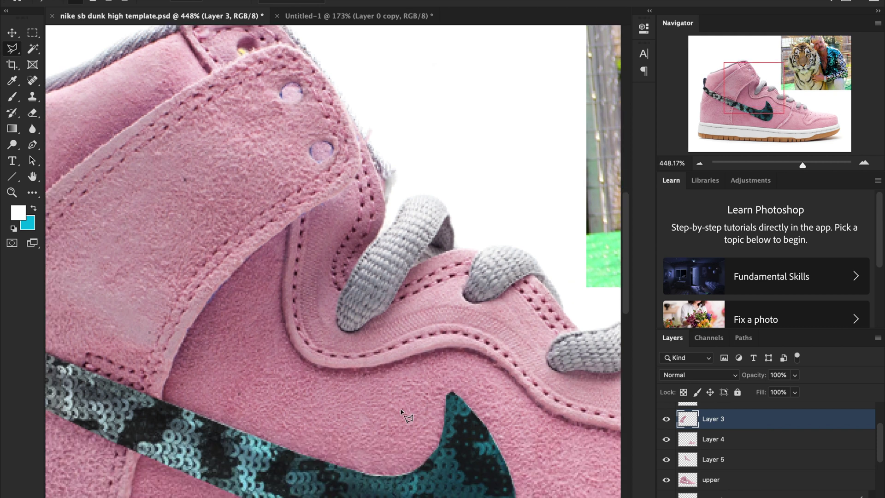
drag(801, 163, 792, 170)
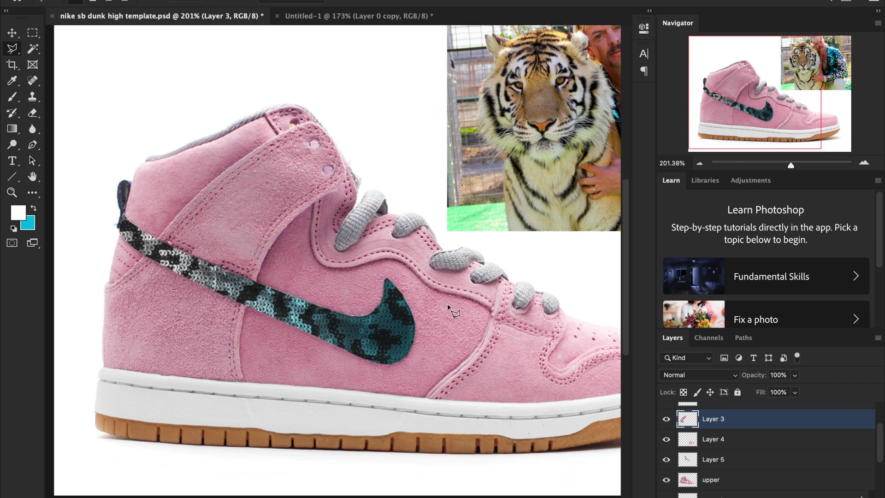
Switch to Safari and show the tiger print image search results.
scroll(454, 312, down, 2)
mouse_move(395, 491)
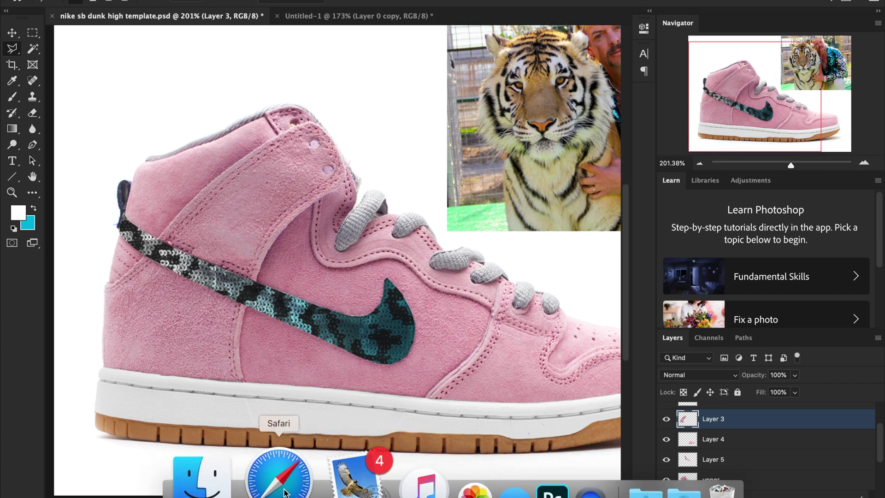
click(276, 484)
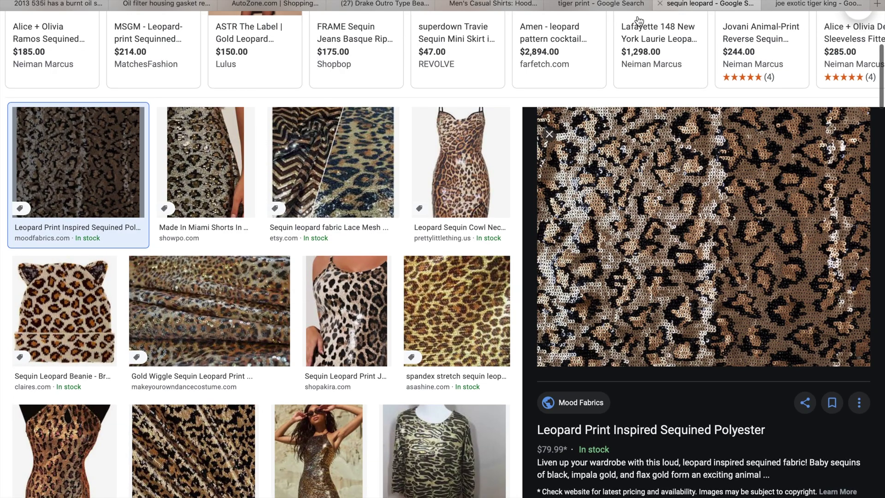
click(614, 6)
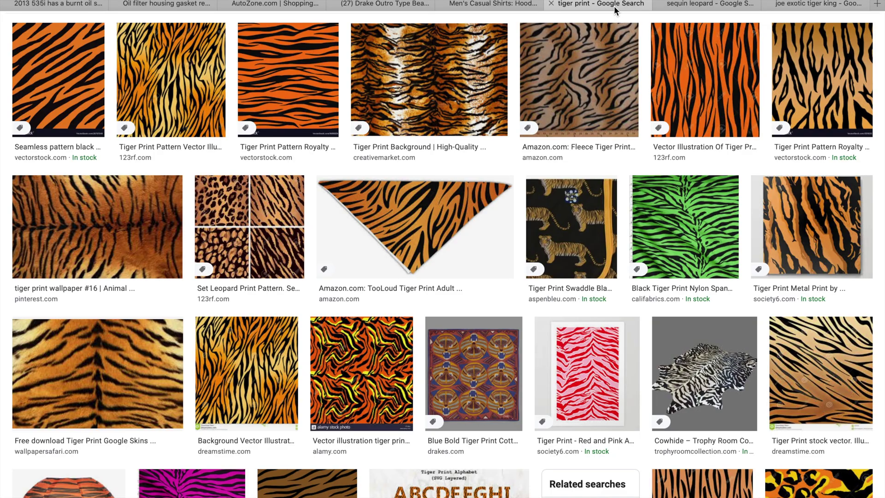
Browse the tiger print results and copy the tan-and-black vertical-stripe VectorStock Tiger Print Pattern image.
scroll(455, 268, up, 2)
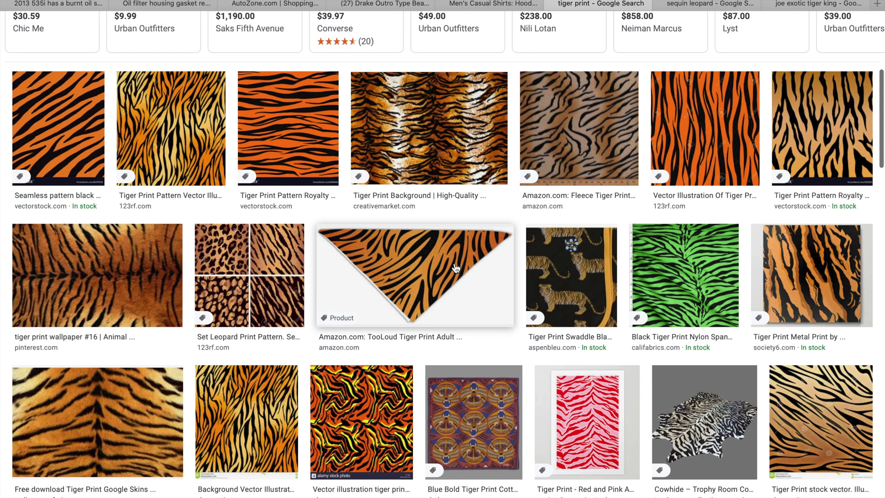
scroll(456, 268, up, 2)
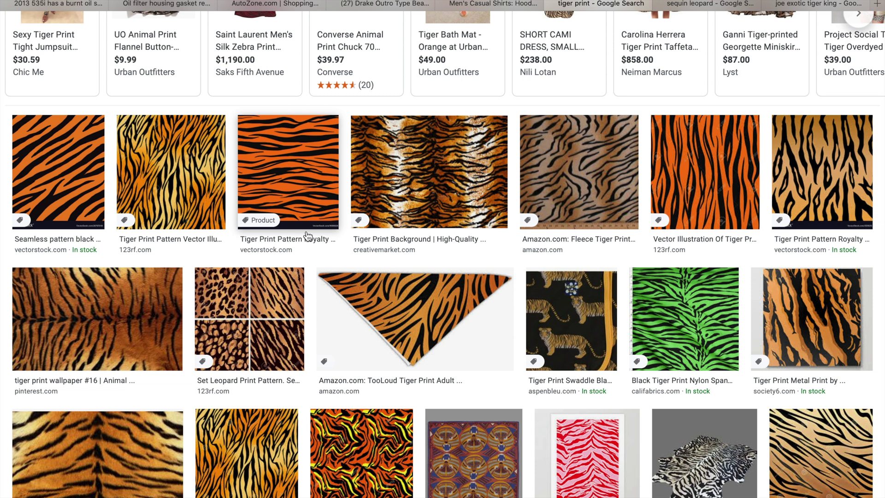
scroll(314, 272, down, 5)
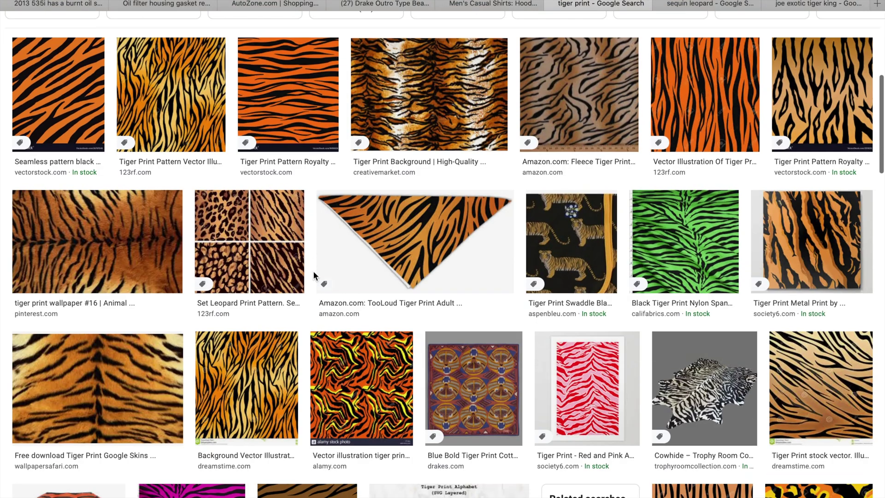
scroll(313, 276, down, 2)
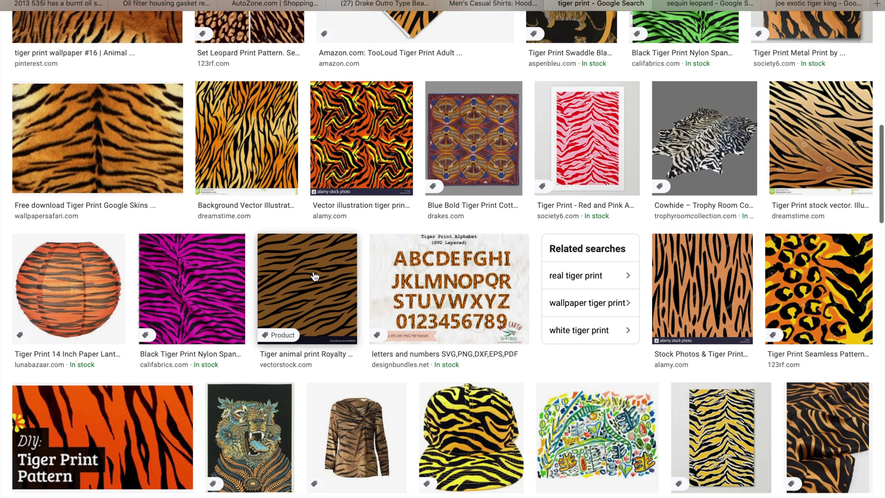
scroll(583, 220, up, 2)
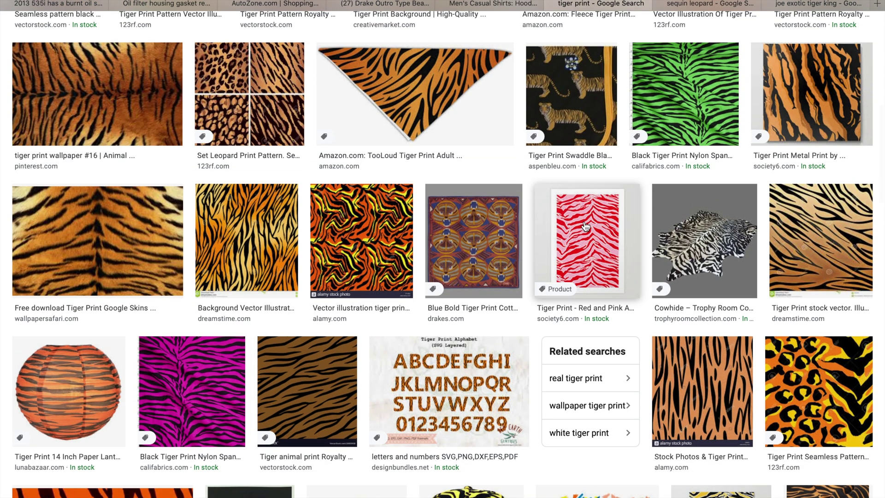
scroll(584, 225, up, 2)
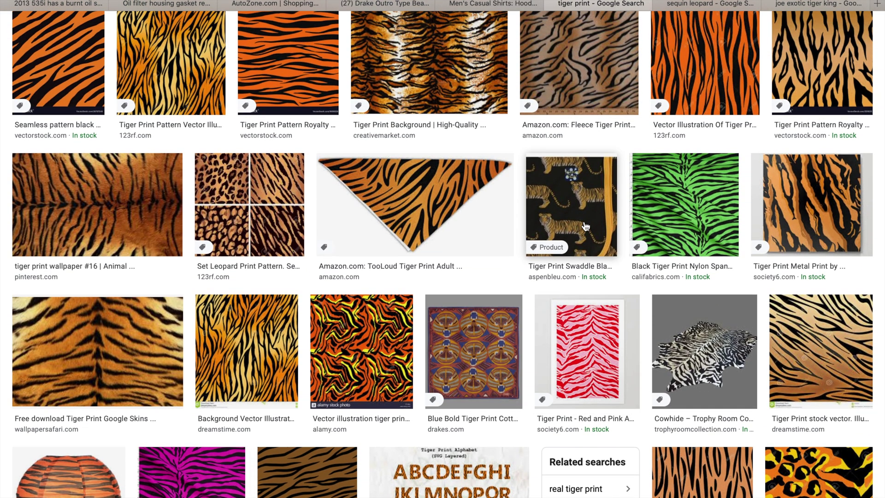
scroll(586, 226, up, 2)
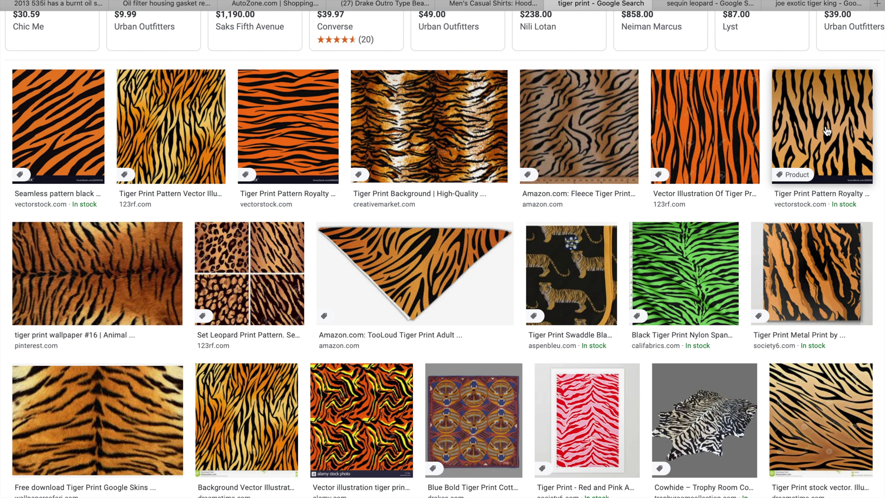
click(828, 141)
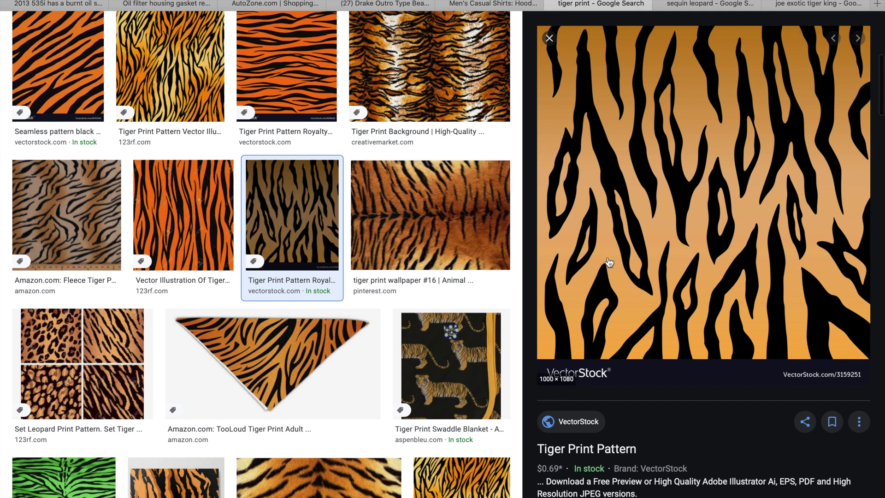
right_click(610, 237)
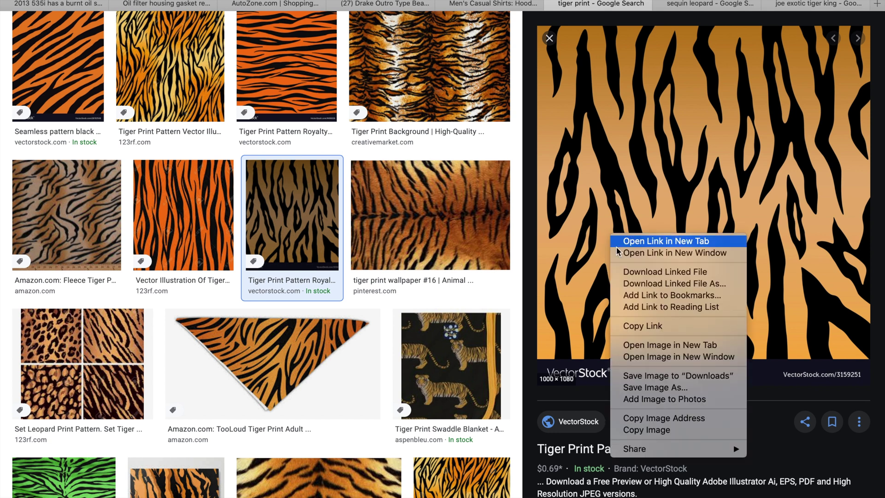
click(657, 433)
key(super+t)
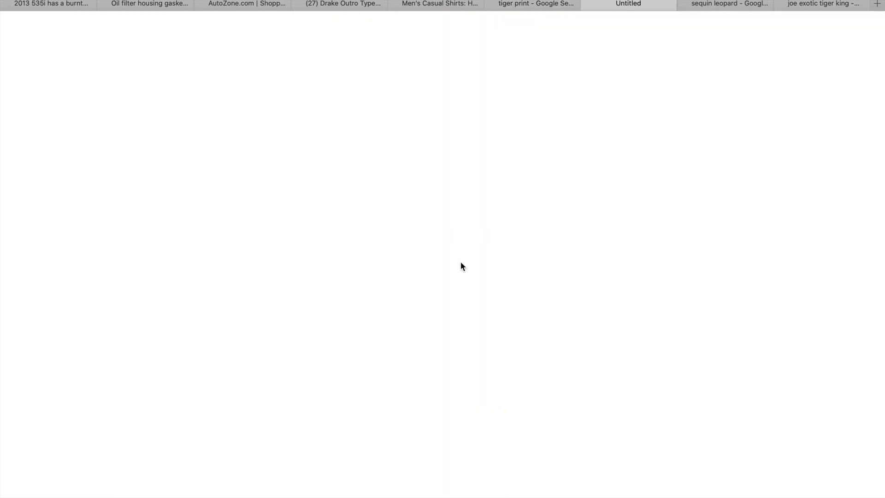
Switch back to Photoshop, create a 1000 x 1080 px document from the clipboard preset and paste the tiger print into it.
key(ctrl+Right)
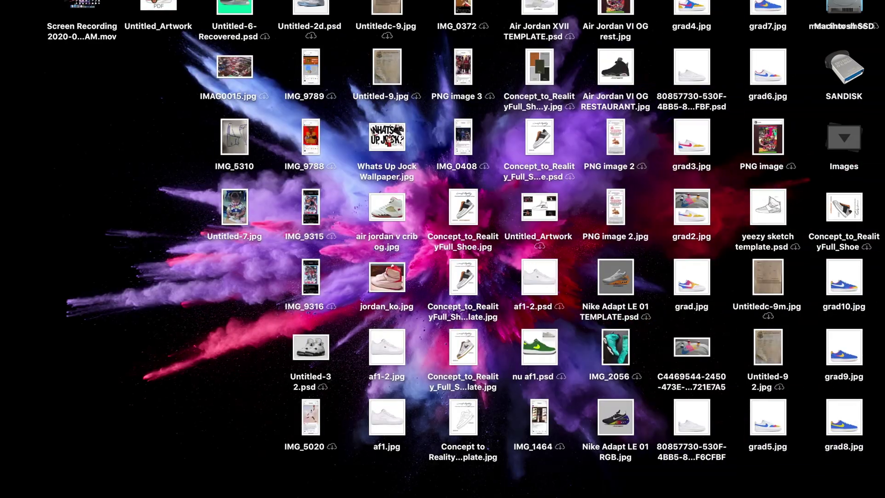
click(468, 482)
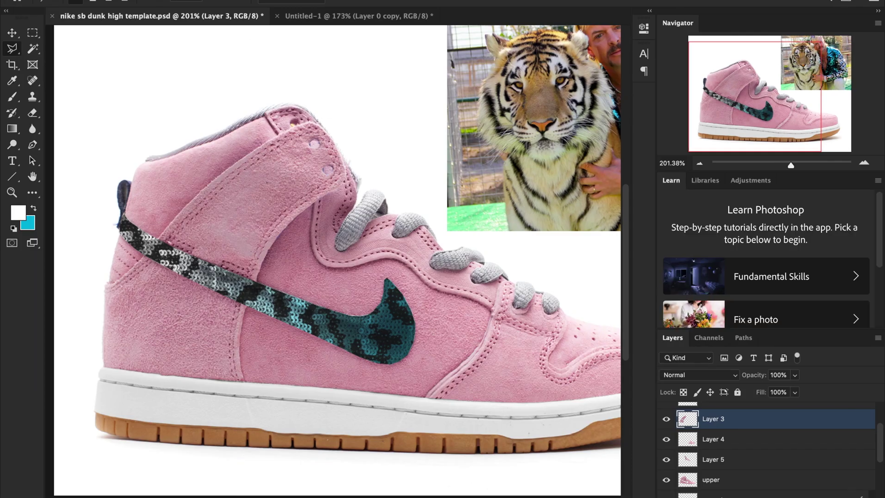
click(95, 0)
key(super+n)
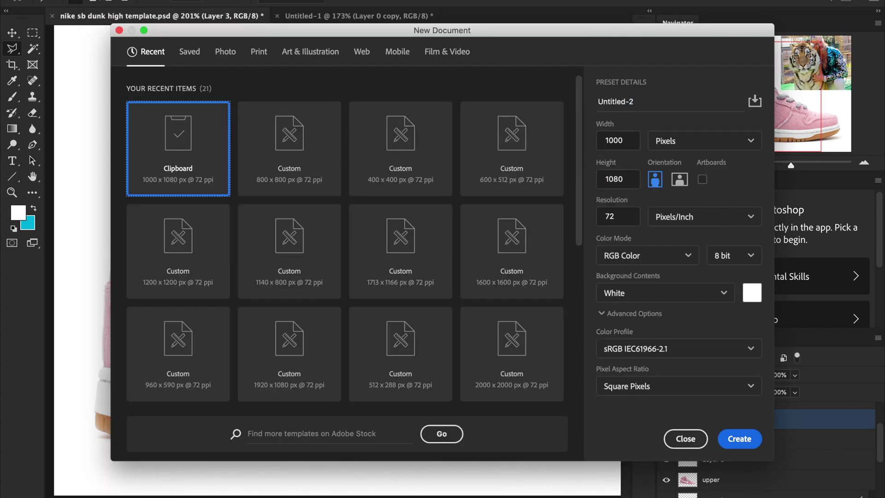
key(Return)
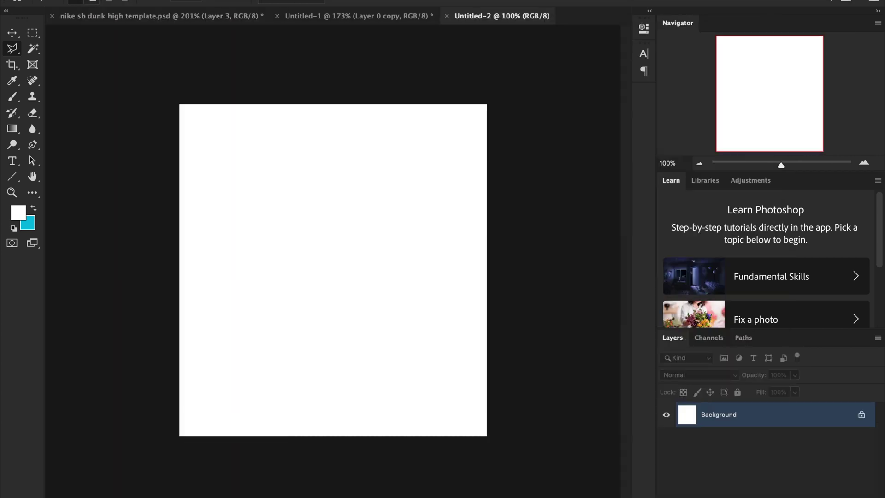
key(super+v)
Select the striped area above the VectorStock watermark bar and define it as a pattern named "tiger".
key(m)
drag(179, 104, 513, 411)
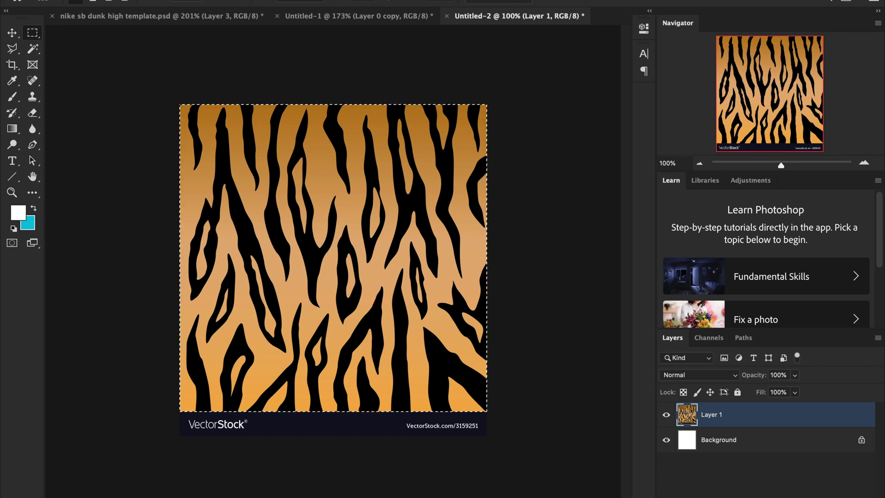
click(94, 0)
mouse_move(117, 0)
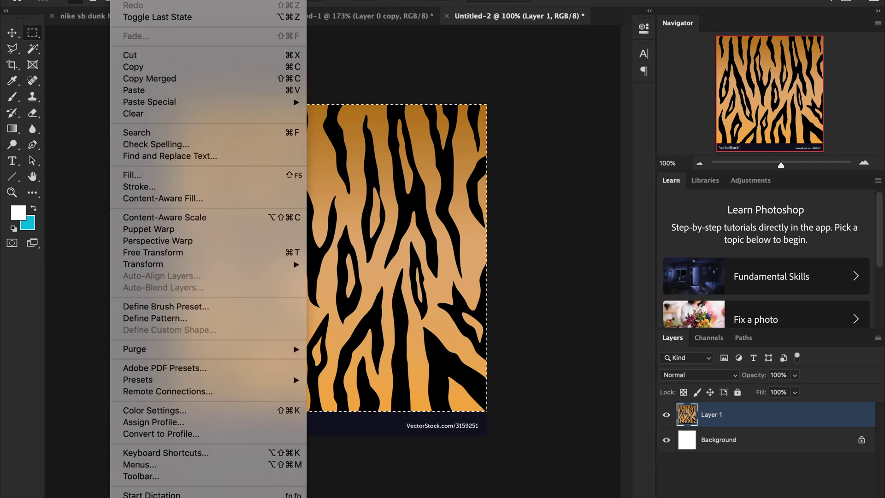
click(157, 318)
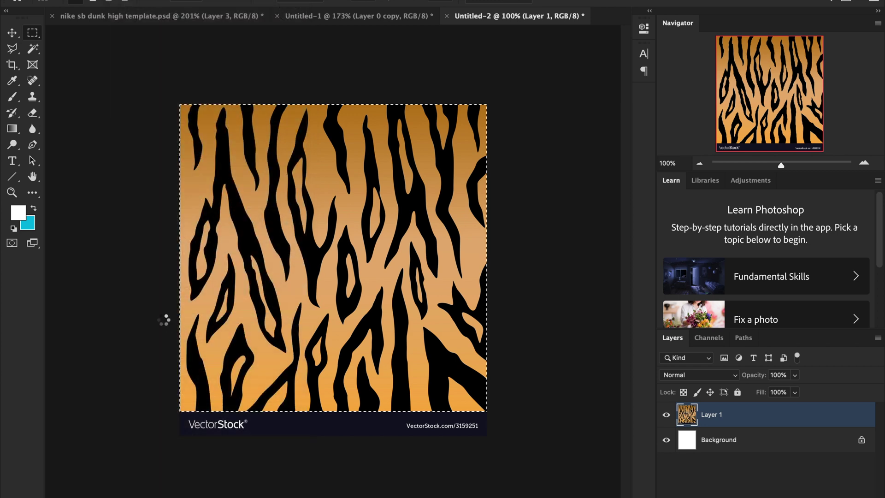
text(tiger)
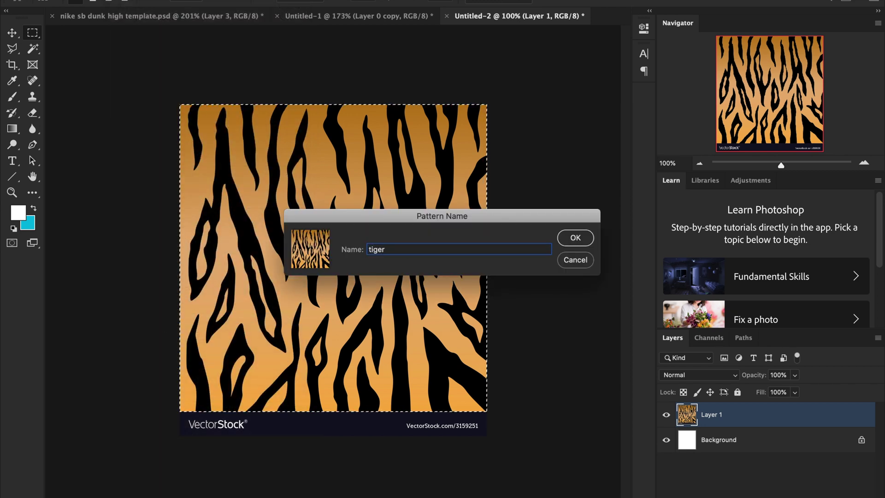
key(Return)
Apply a Pattern Overlay with the tiger pattern to Layer 3, the heel and ankle strap, in the shoe template.
click(323, 23)
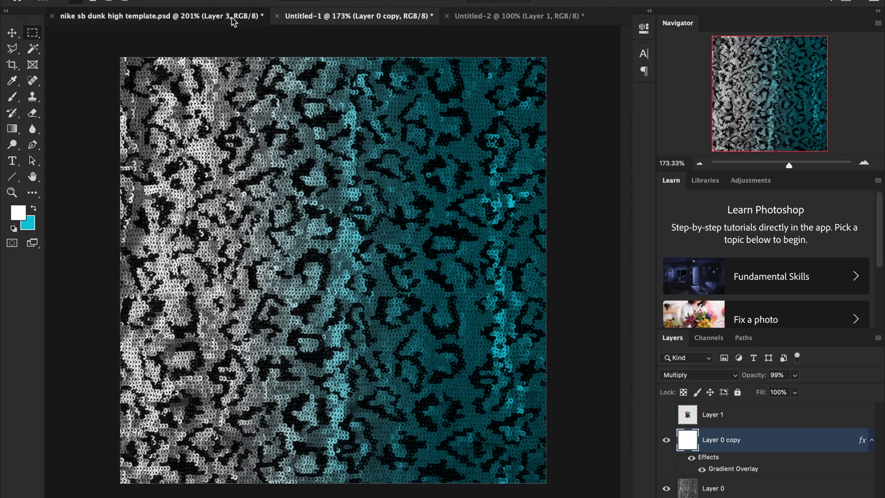
click(233, 22)
drag(792, 165, 785, 164)
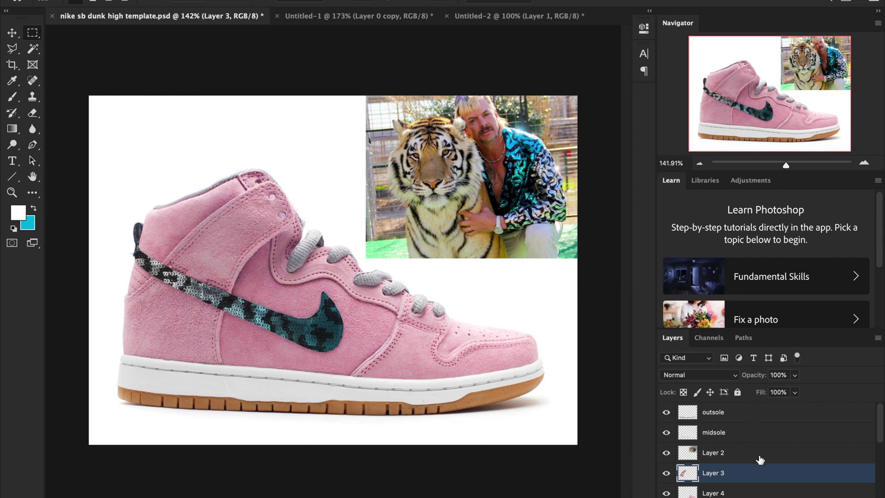
double_click(745, 477)
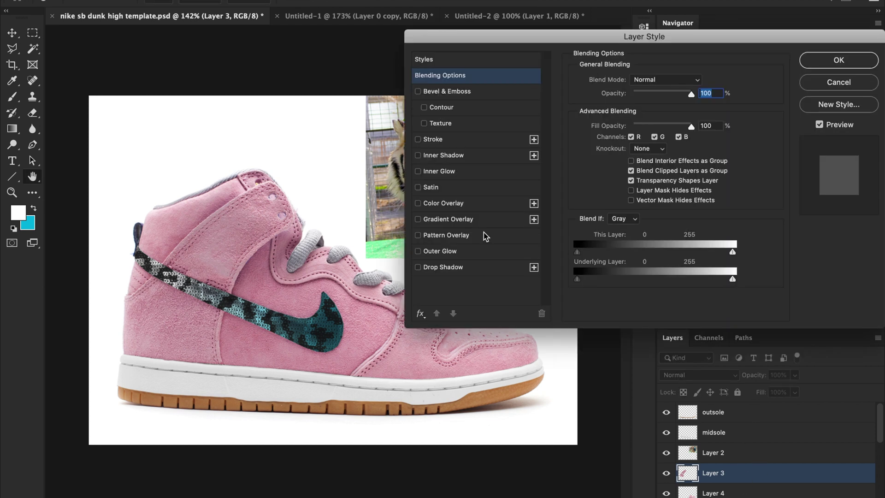
click(463, 234)
click(655, 122)
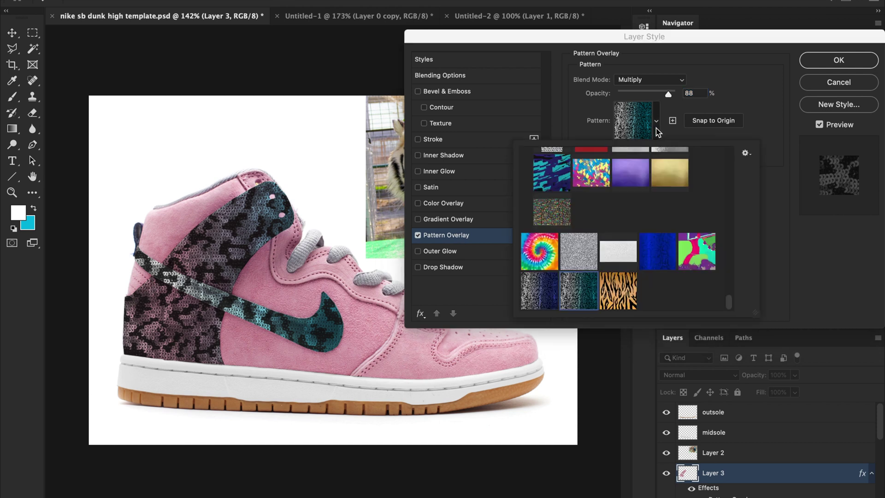
click(619, 289)
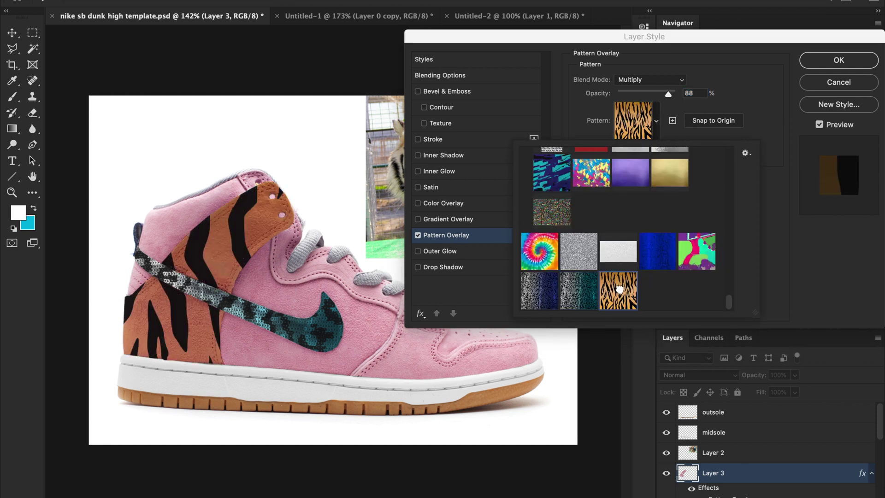
Set the opacity of Layer 3's tiger Pattern Overlay to 80% and apply the layer style.
click(566, 99)
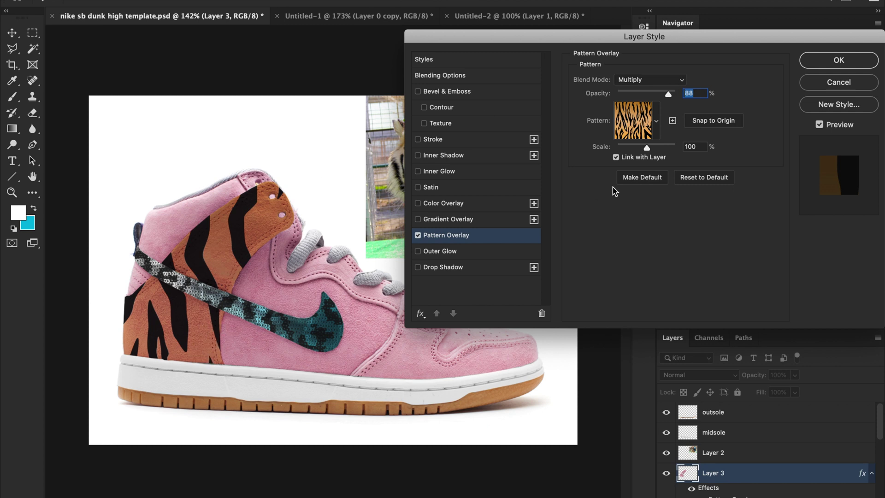
drag(669, 96, 664, 95)
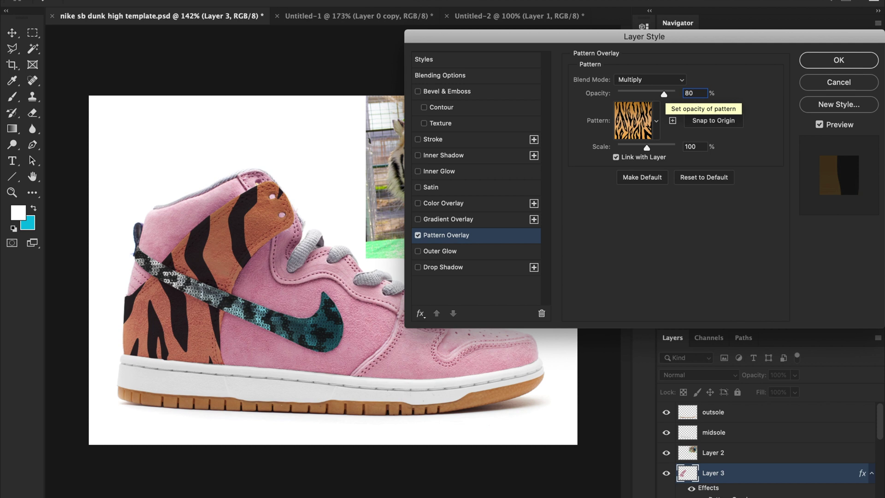
key(Return)
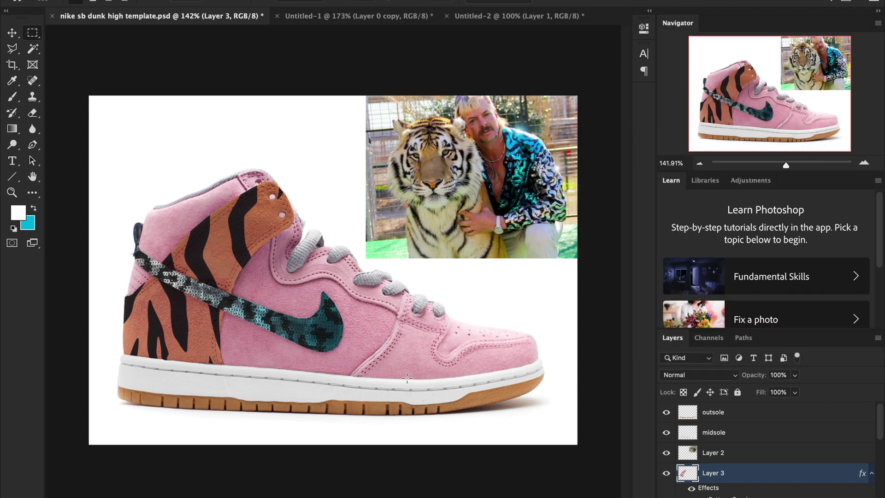
Reduce Layer 3's saturation to -50 with a Hue/Saturation adjustment so the heel and ankle strap turn a muted tan.
click(163, 1)
mouse_move(166, 13)
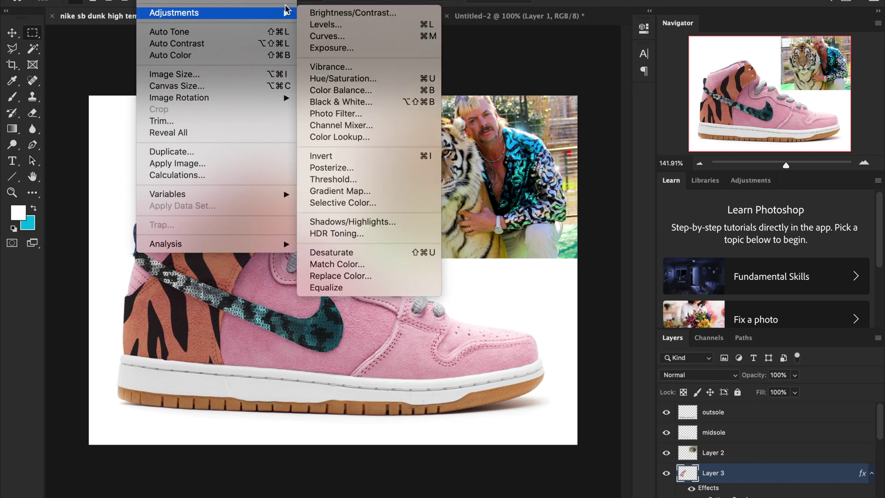
click(354, 78)
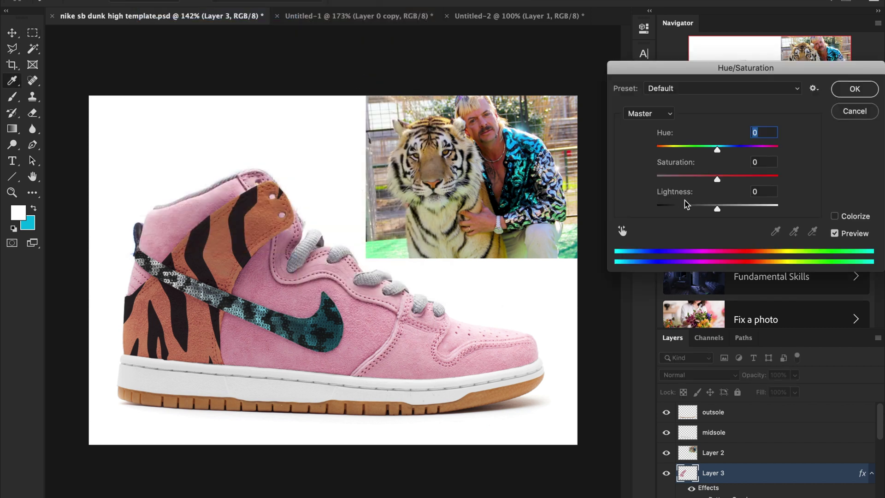
click(659, 180)
drag(659, 180, 688, 178)
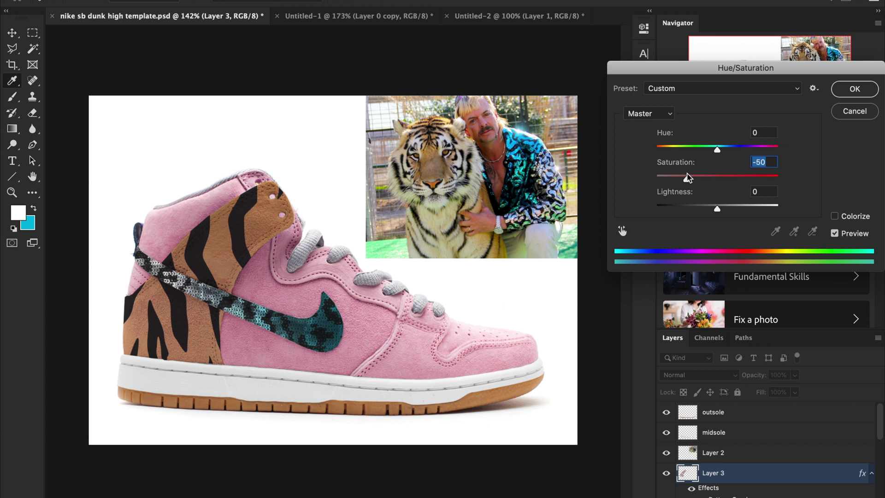
key(Return)
Apply a Pattern Overlay with the tiger pattern to Layer 4, the toe panels, using Multiply at 80% opacity.
scroll(783, 451, down, 3)
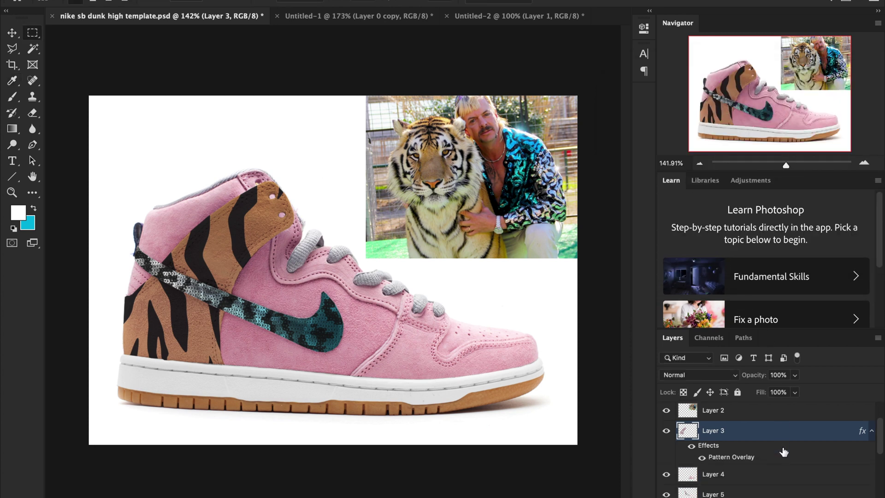
double_click(744, 462)
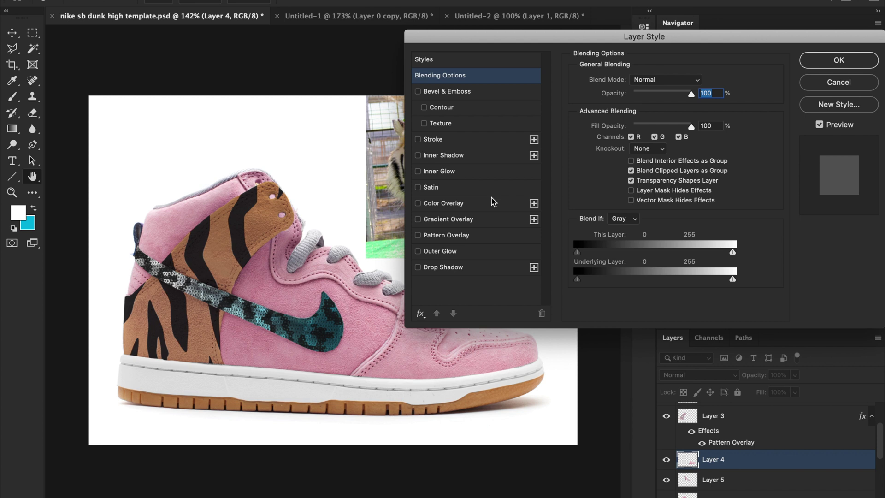
click(455, 234)
drag(486, 43, 634, 150)
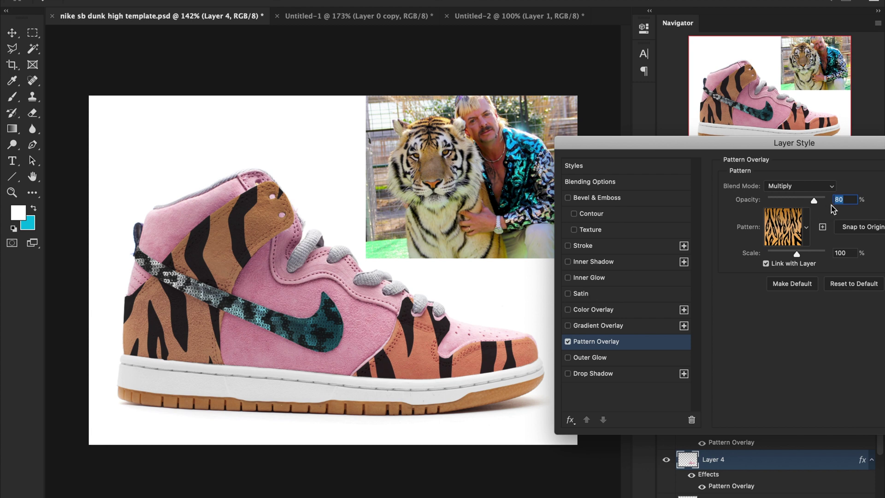
key(Return)
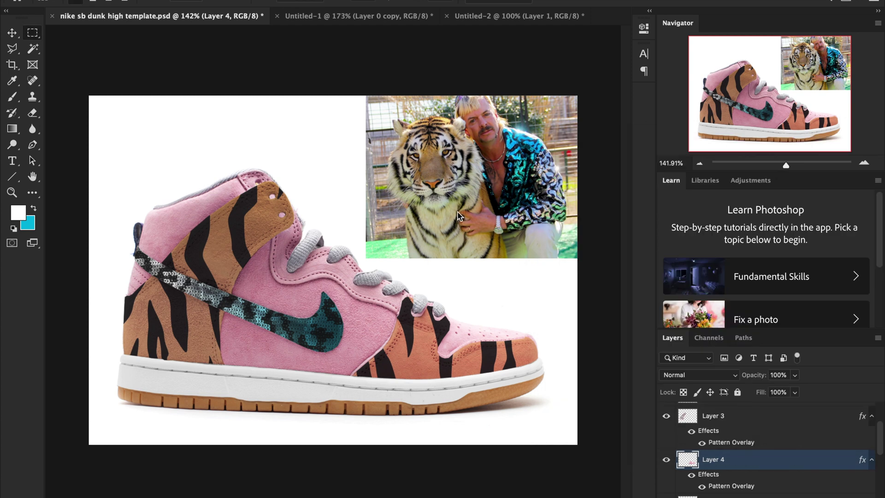
Reduce Layer 4's saturation to -50 with a Hue/Saturation adjustment to match the heel panels.
key(v)
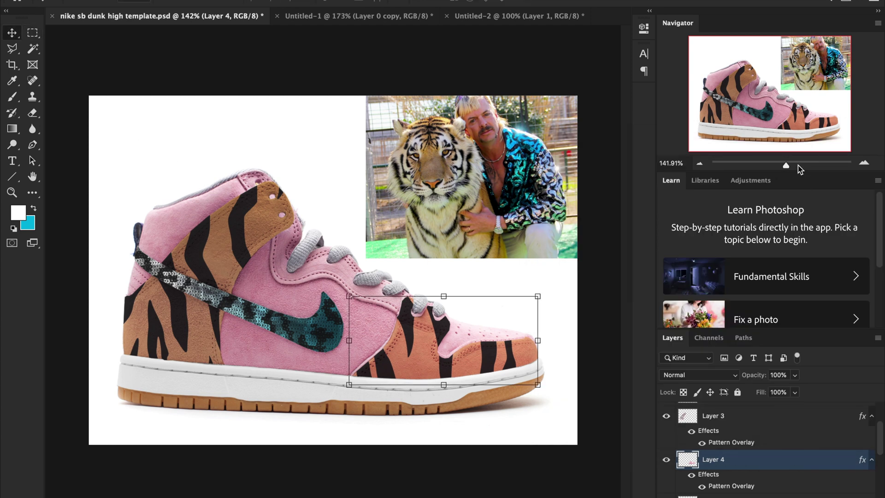
click(797, 165)
scroll(483, 352, down, 3)
drag(448, 350, 448, 342)
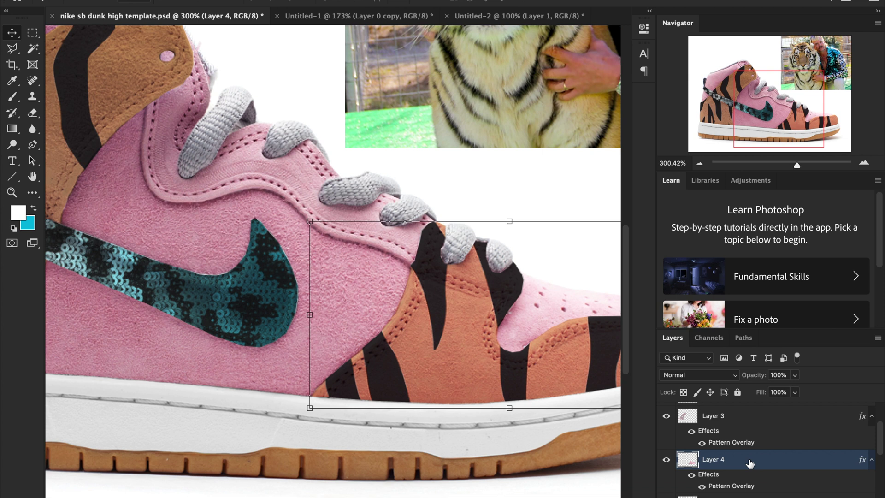
click(152, 0)
mouse_move(166, 13)
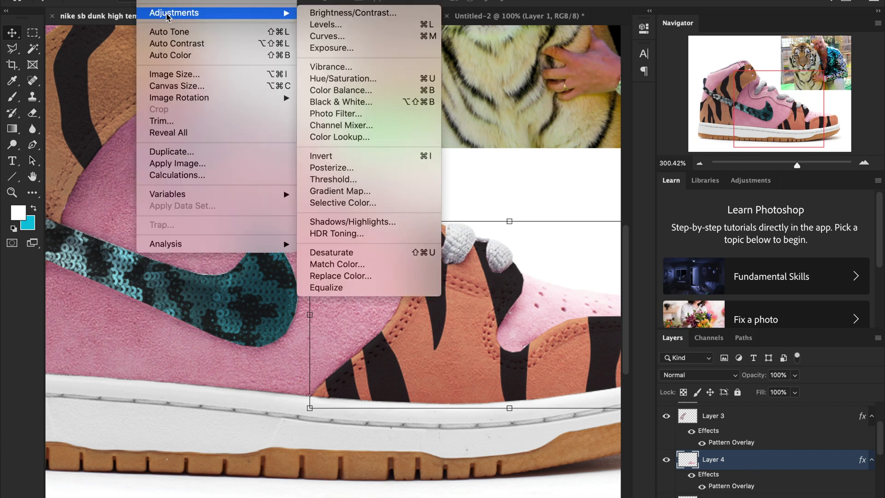
click(377, 81)
drag(717, 179, 686, 181)
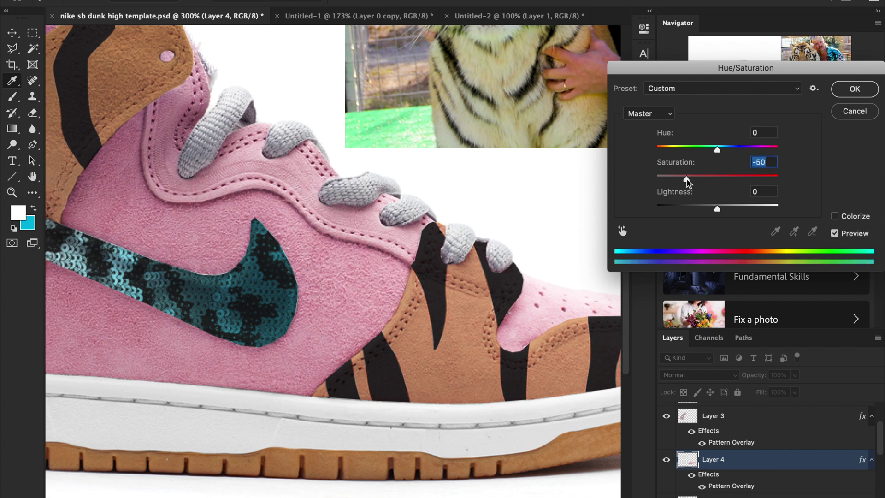
key(Return)
Add a Pattern Overlay with the tiger pattern to the upper layer, using Multiply at 80% opacity and 100% scale.
drag(792, 168, 785, 168)
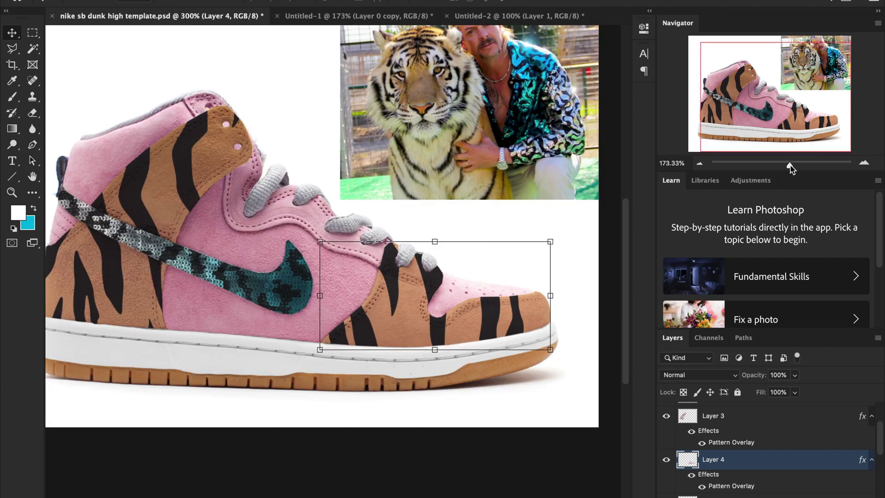
scroll(519, 295, left, 3)
scroll(434, 326, down, 3)
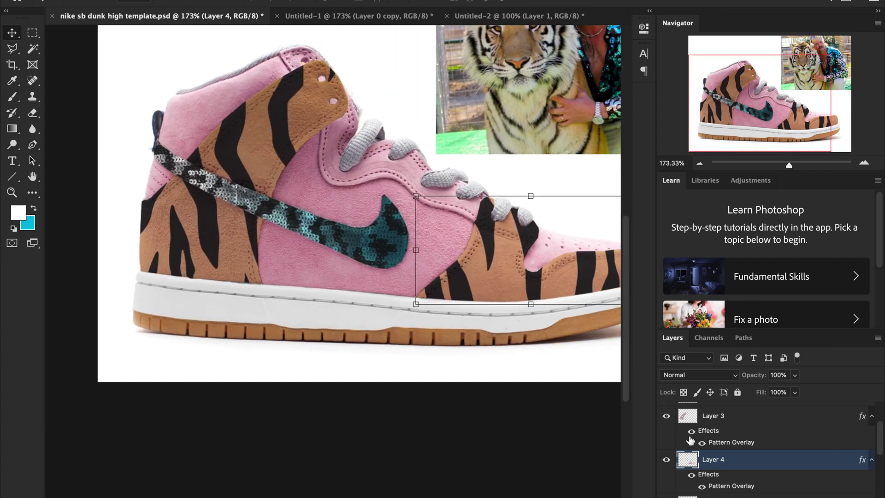
scroll(690, 440, down, 2)
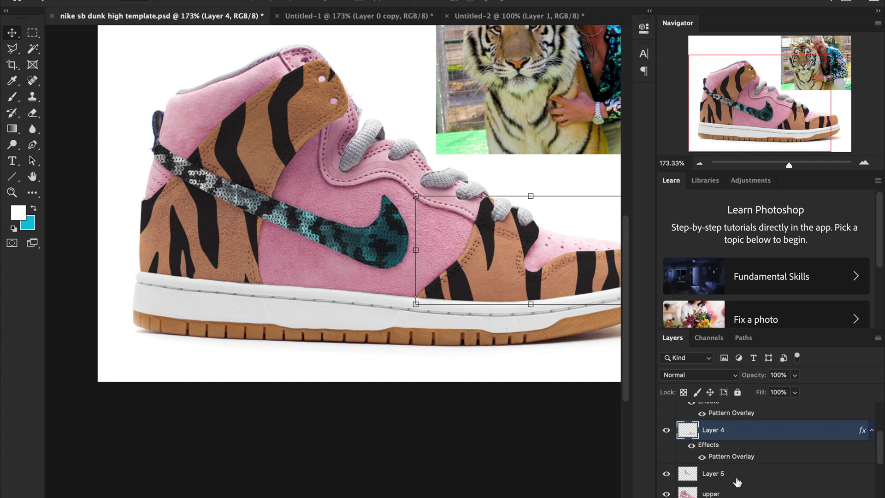
scroll(739, 487, down, 1)
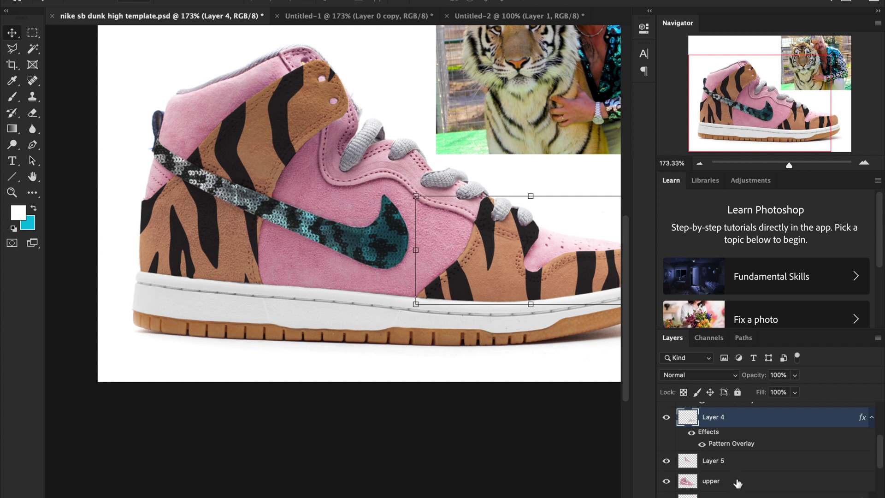
click(737, 483)
double_click(737, 483)
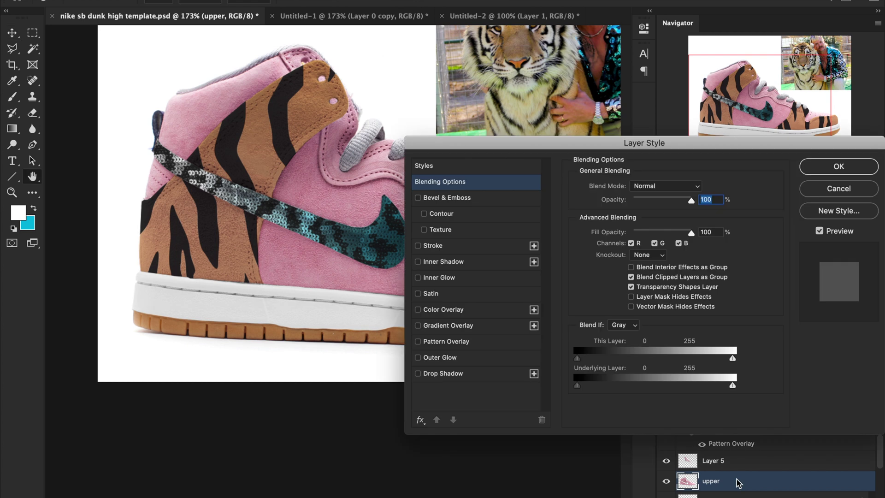
click(445, 341)
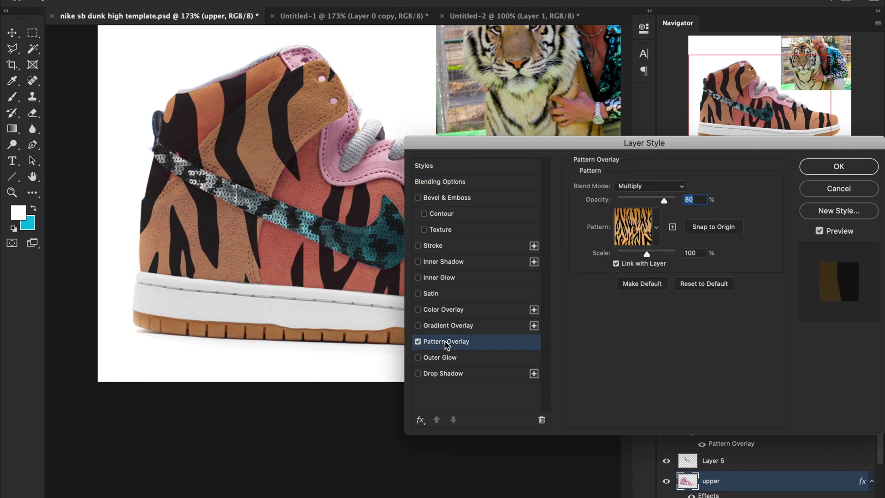
Shift the tiger pattern down and to the right on the shoe's upper and apply the layer style.
drag(479, 139, 220, 380)
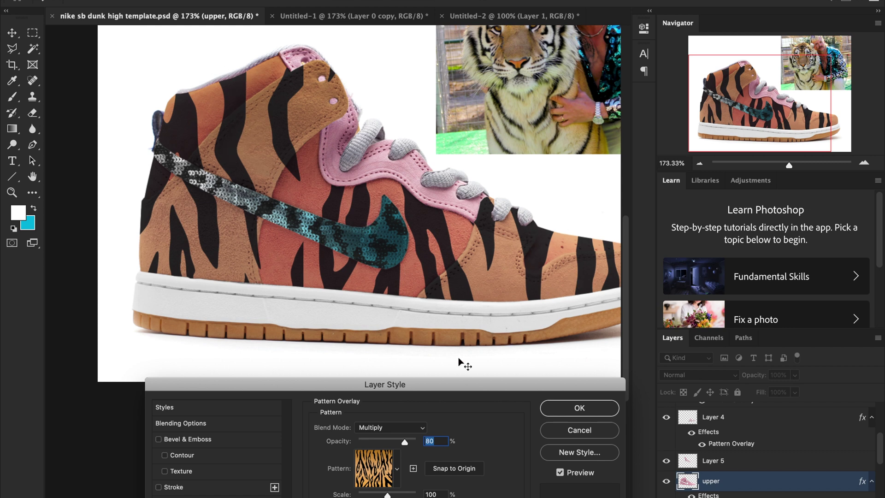
drag(426, 388, 388, 337)
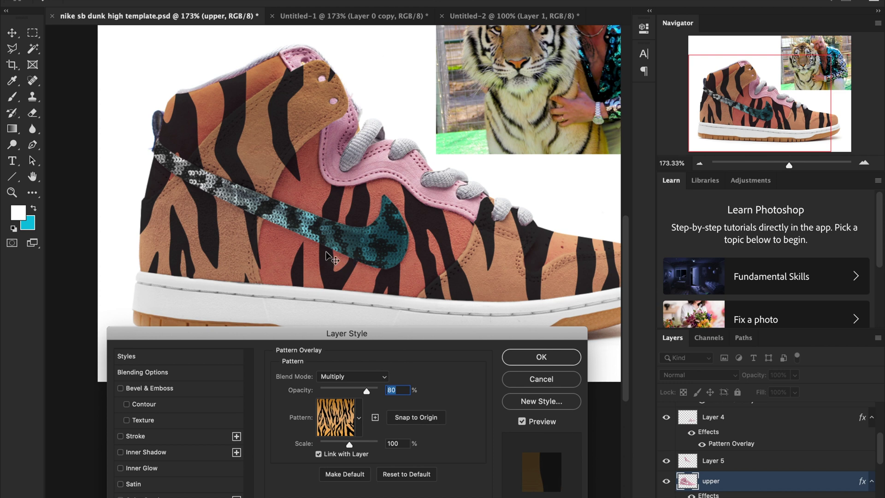
drag(308, 257, 335, 295)
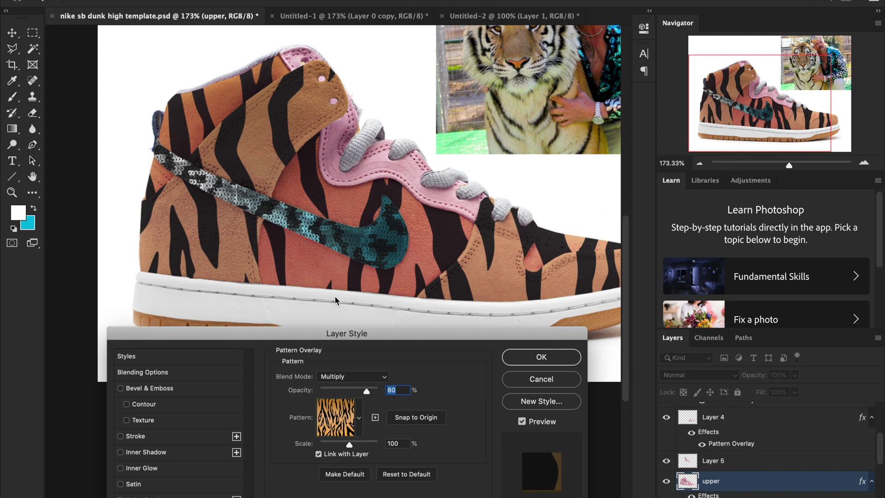
drag(331, 337, 368, 311)
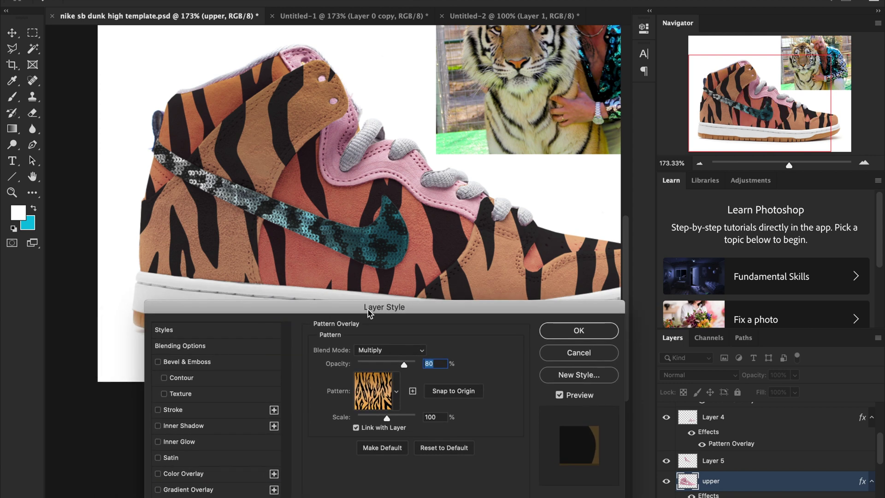
key(Return)
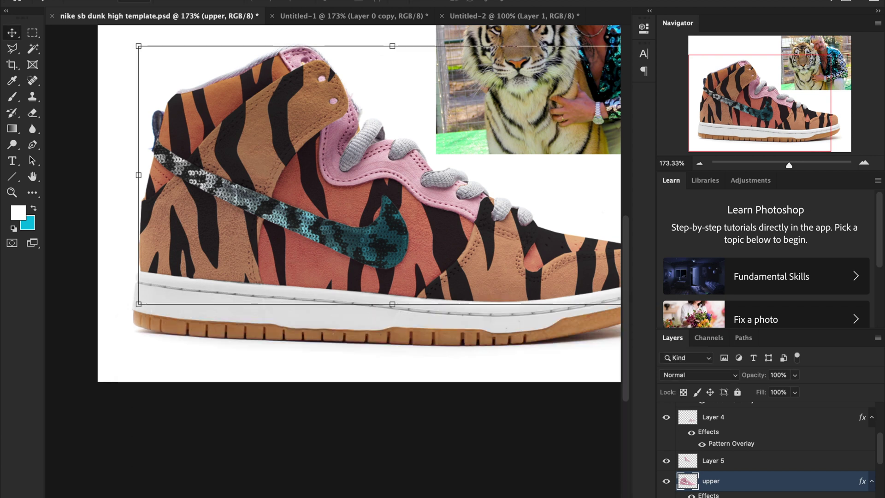
Reduce the upper layer's saturation to -50 with a Hue/Saturation adjustment.
click(152, 1)
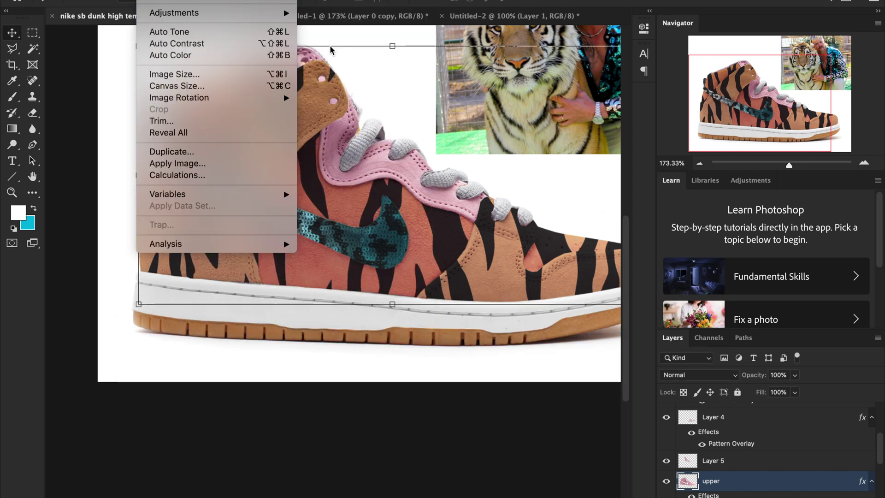
mouse_move(287, 13)
click(341, 78)
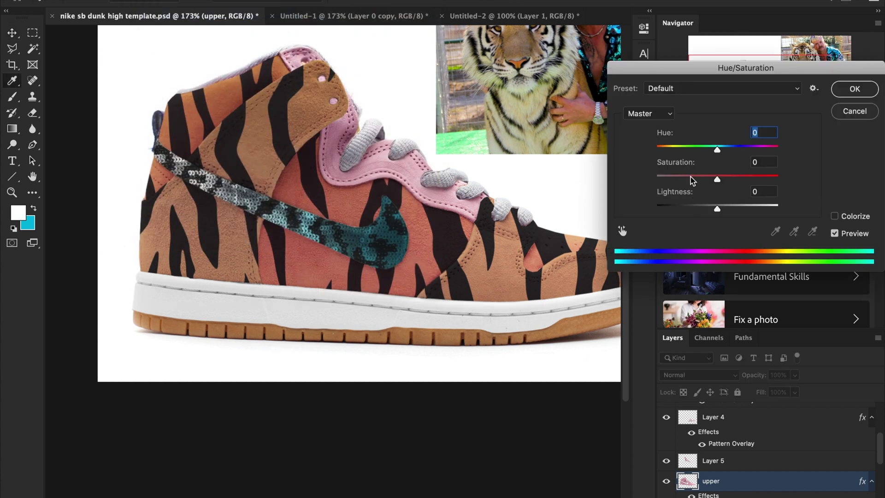
drag(690, 176, 687, 177)
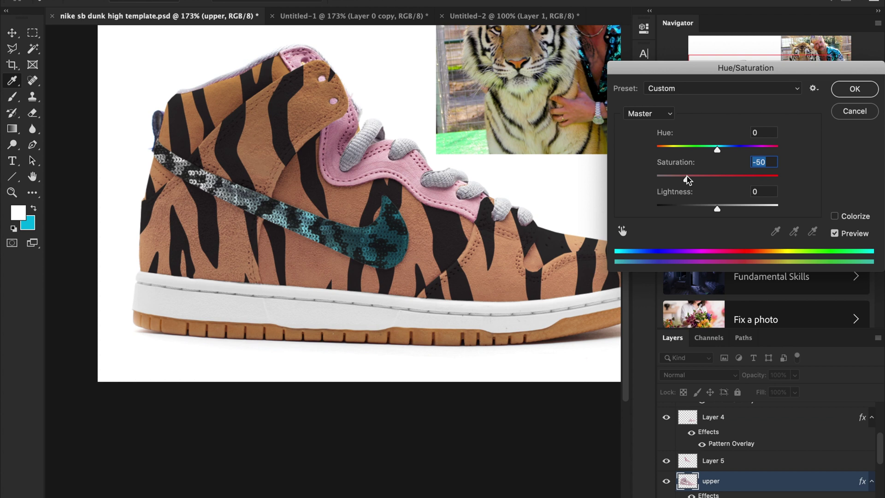
key(Return)
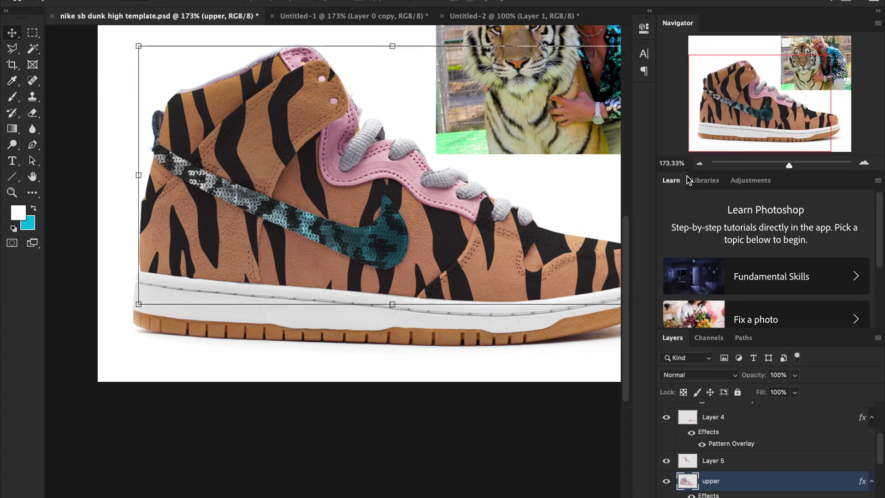
Turn Layer 5, the pink eyestay panel, black with a Hue/Saturation adjustment of saturation -100 and lightness -78.
scroll(537, 316, right, 2)
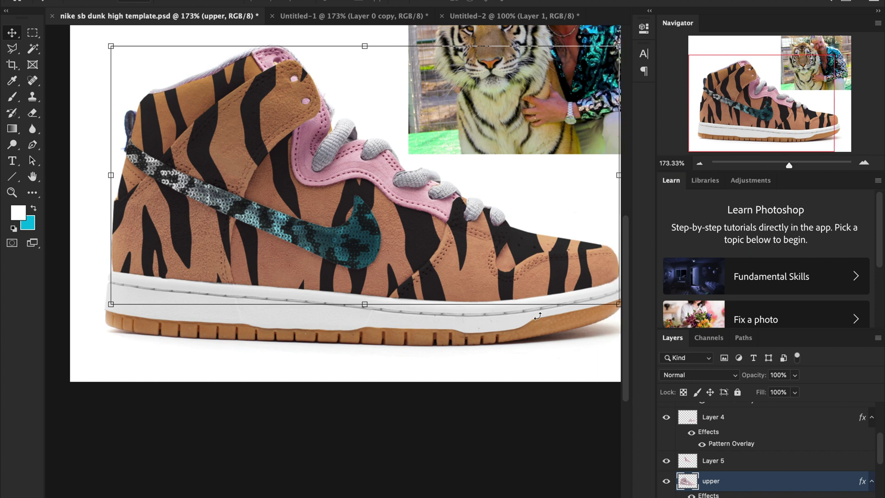
scroll(723, 415, down, 1)
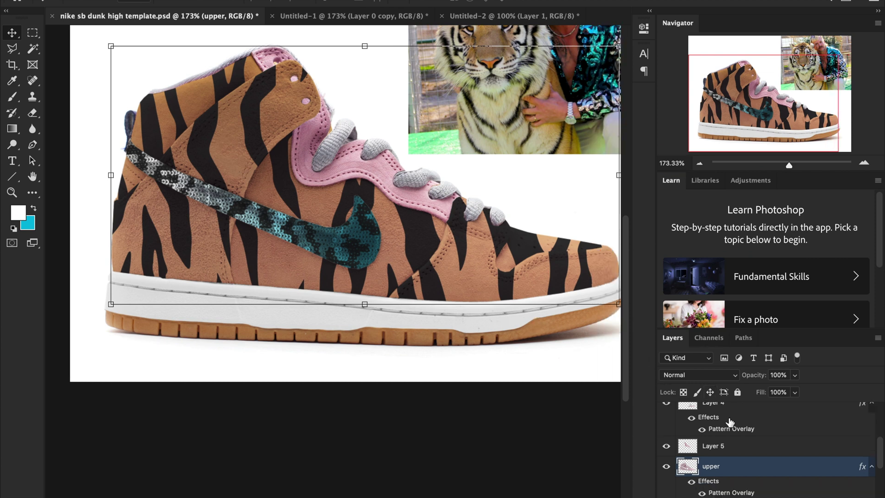
click(735, 455)
click(152, 1)
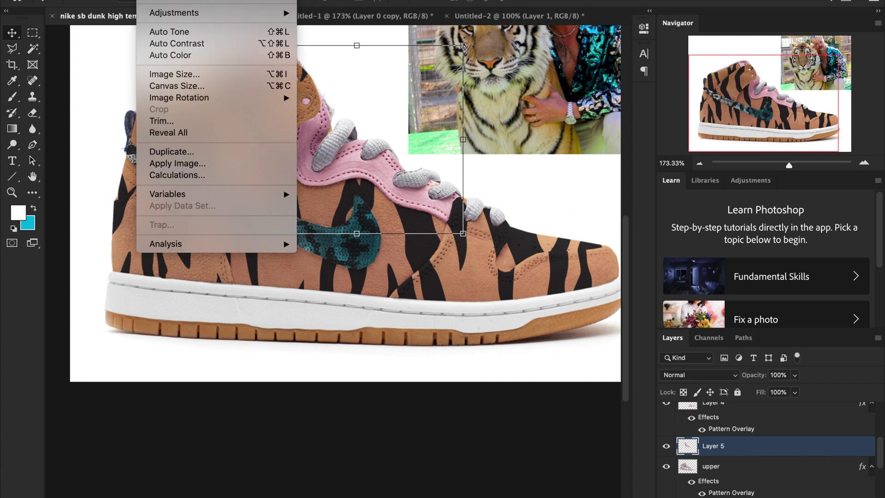
mouse_move(157, 12)
click(364, 78)
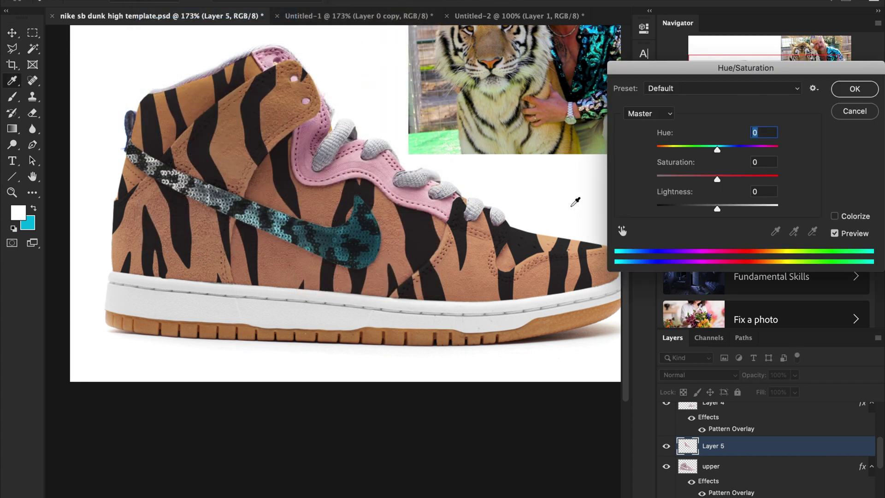
drag(657, 179, 640, 179)
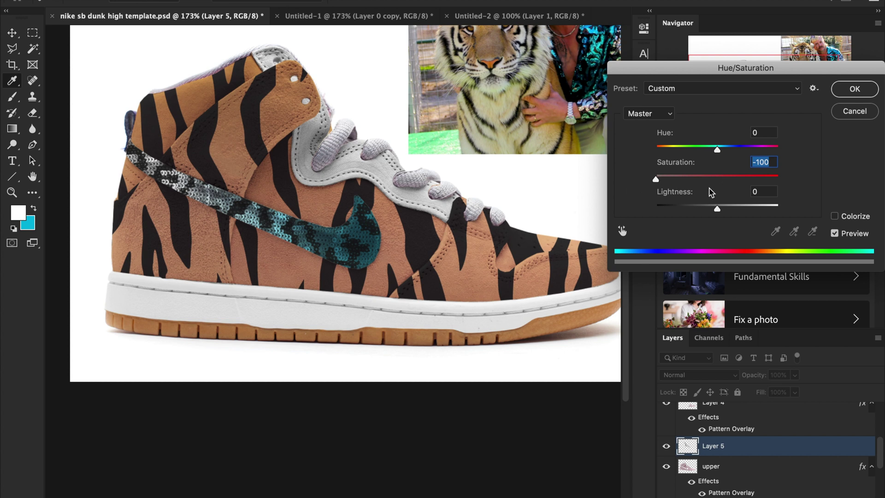
drag(698, 206, 670, 209)
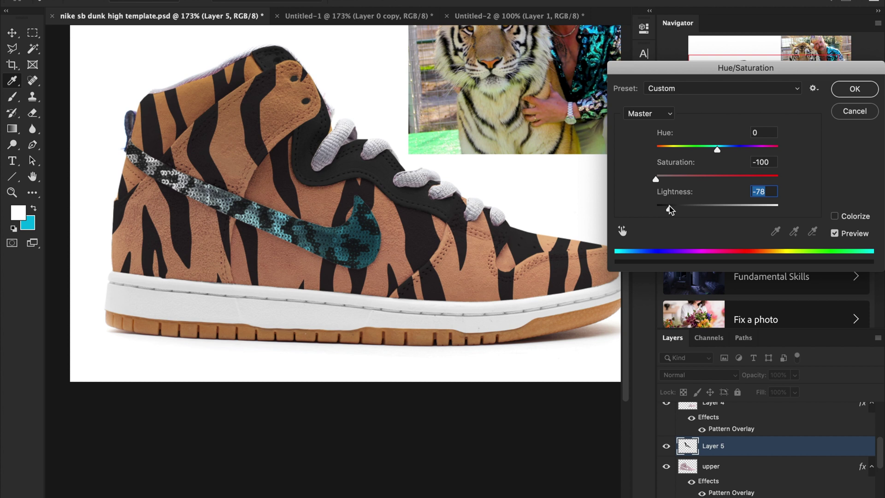
key(Return)
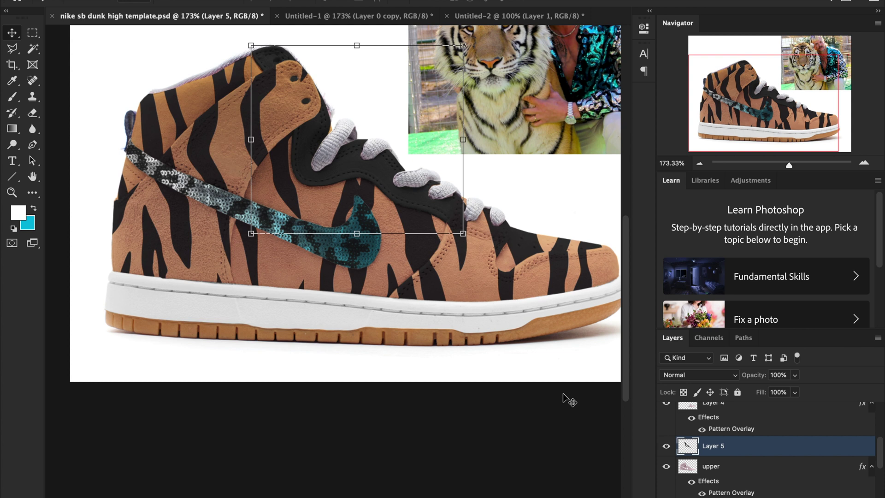
scroll(567, 399, down, 3)
scroll(567, 399, right, 2)
scroll(715, 449, down, 3)
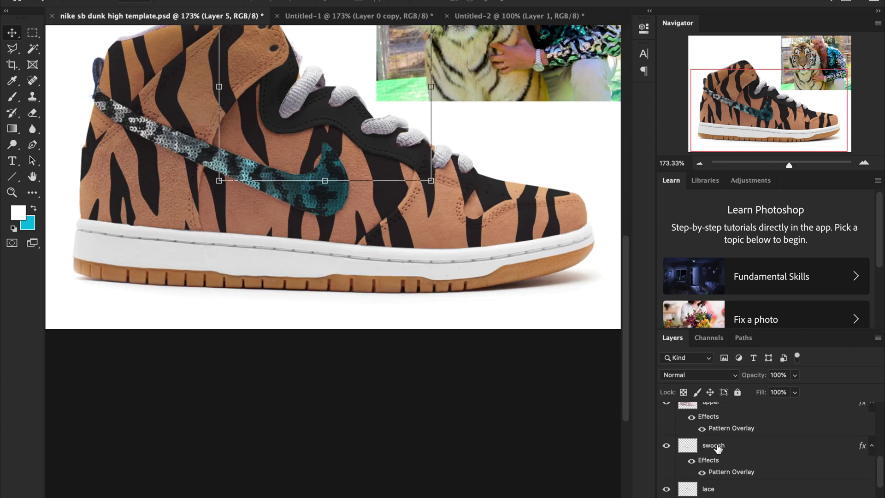
click(734, 490)
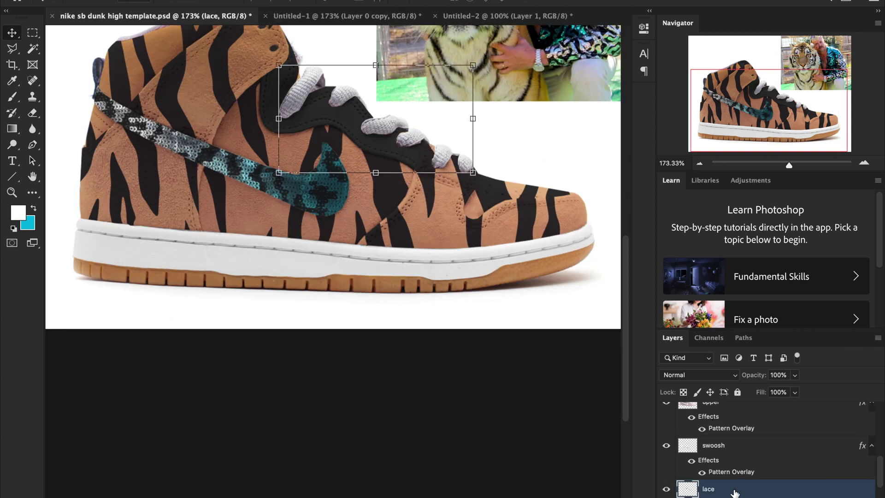
click(198, 1)
mouse_move(148, 1)
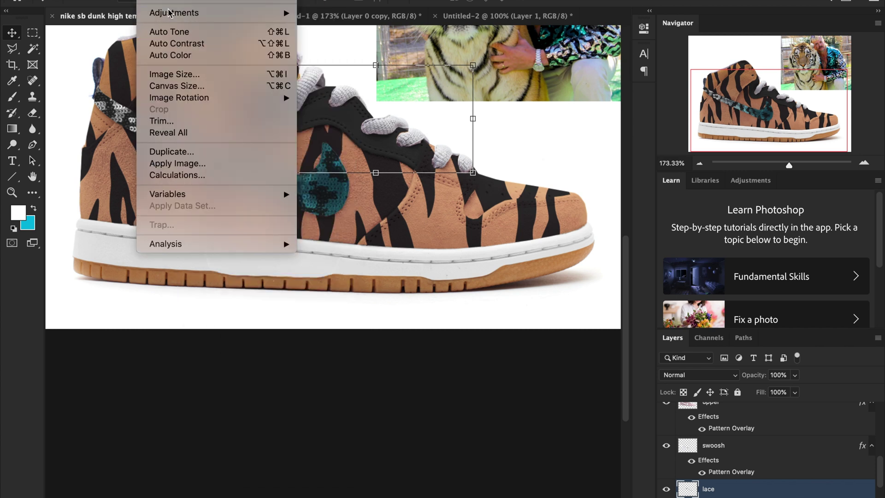
mouse_move(258, 12)
click(350, 78)
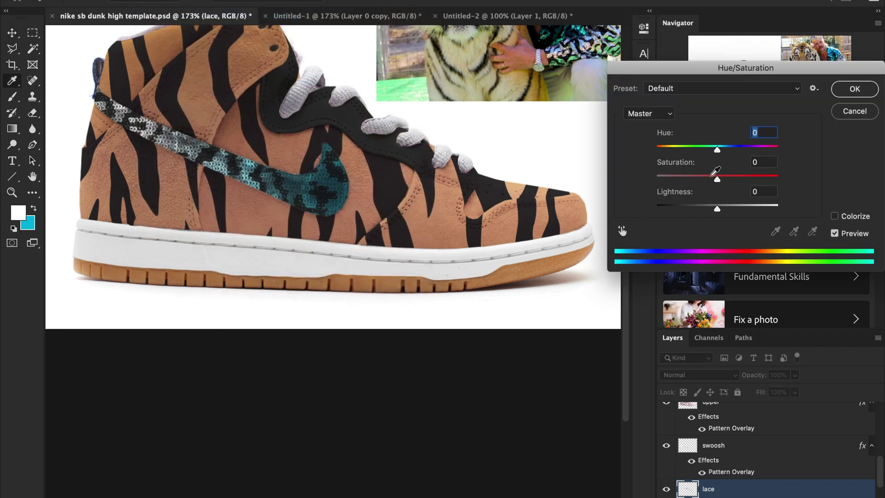
drag(660, 177, 655, 178)
click(680, 205)
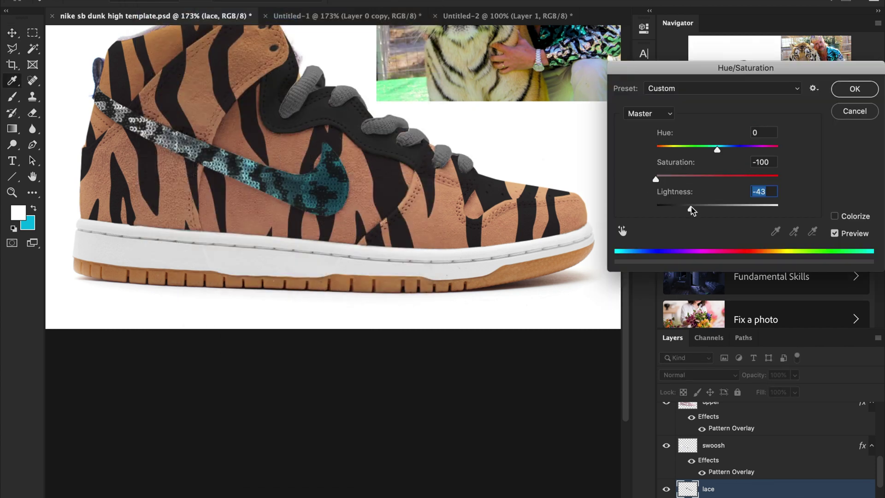
drag(679, 209, 671, 208)
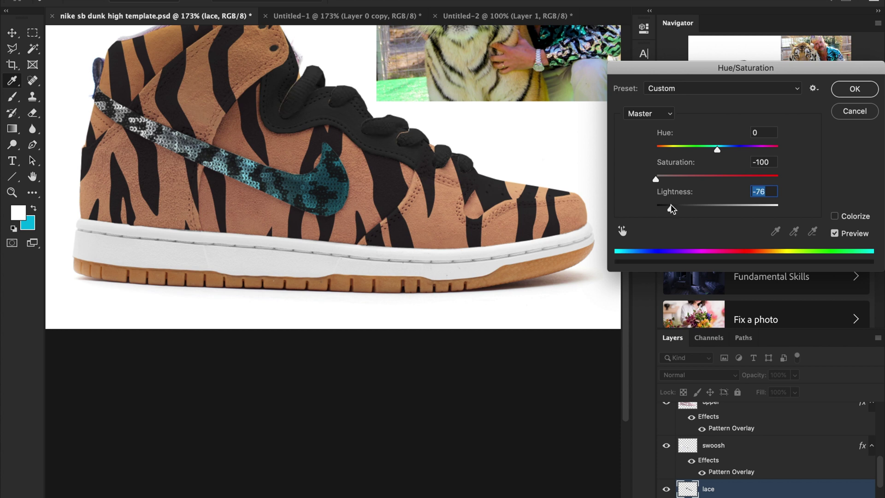
scroll(538, 235, up, 3)
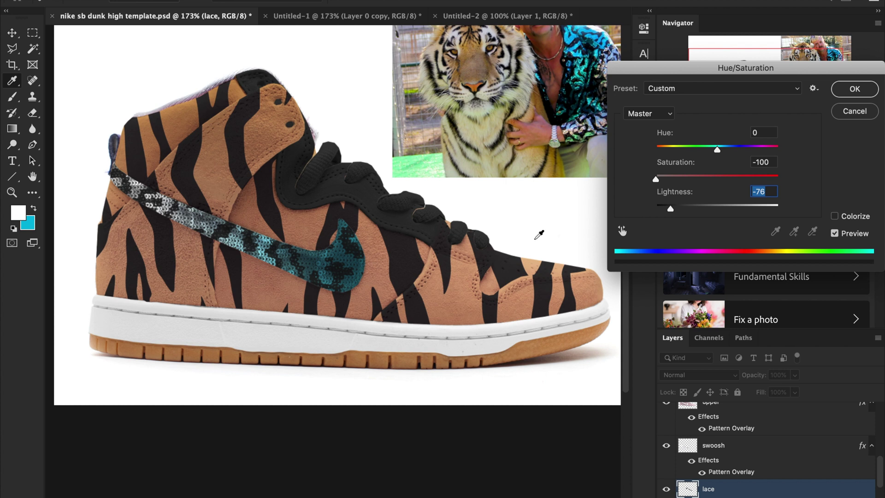
click(848, 111)
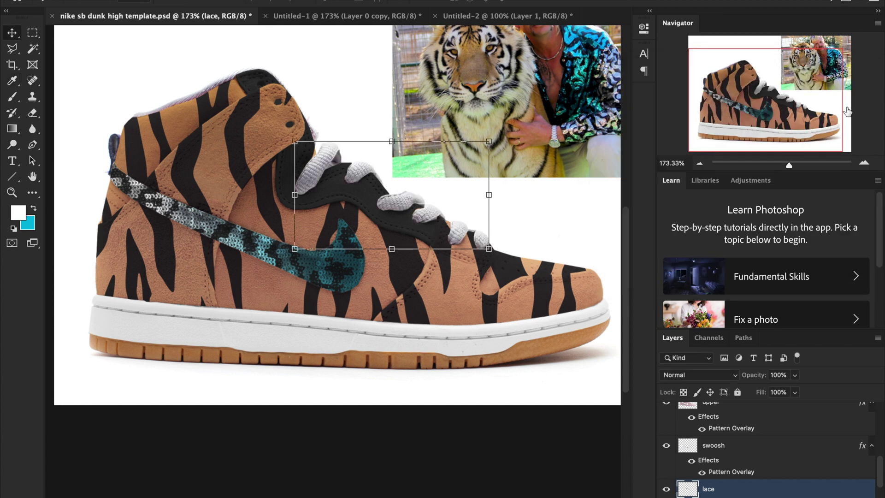
Add a bright cyan Color Overlay (H 192, S 99, B 98) to the lace layer, using Multiply at 100% opacity.
double_click(746, 489)
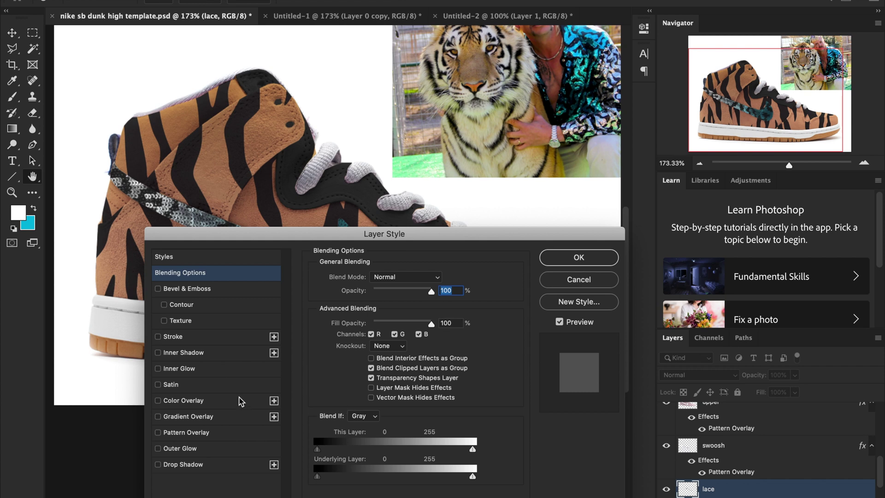
click(240, 401)
click(438, 279)
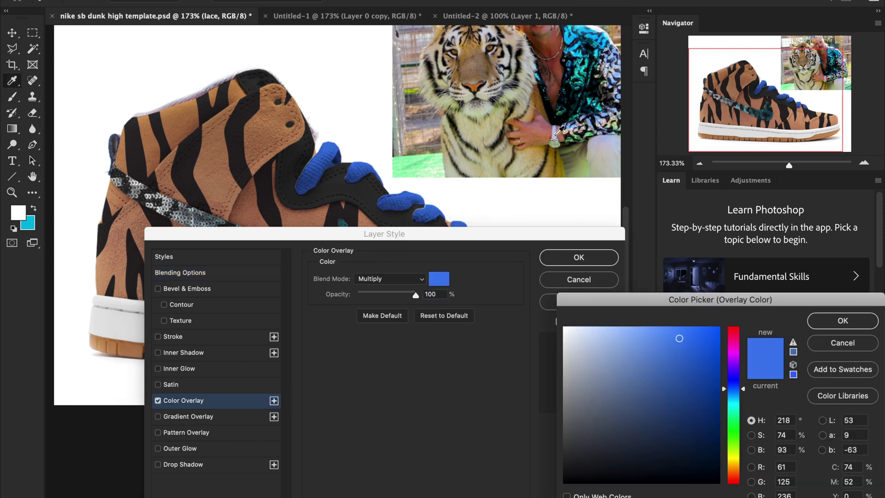
scroll(557, 132, up, 2)
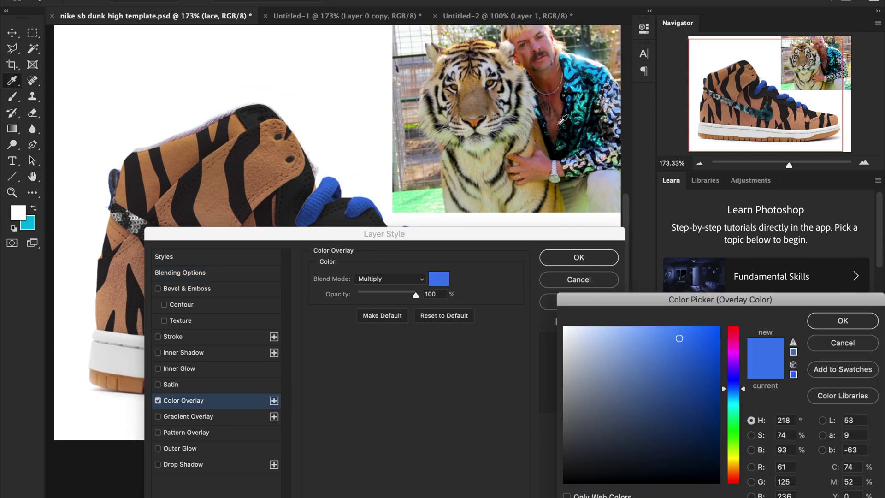
click(571, 74)
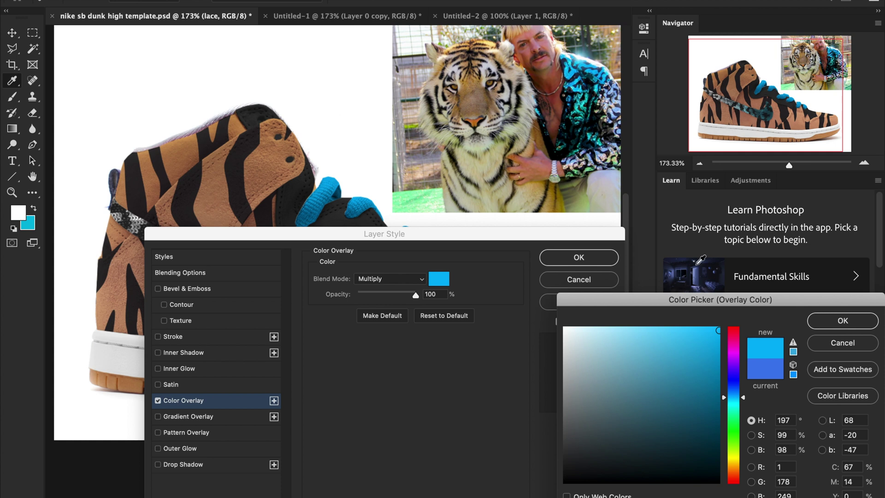
click(735, 402)
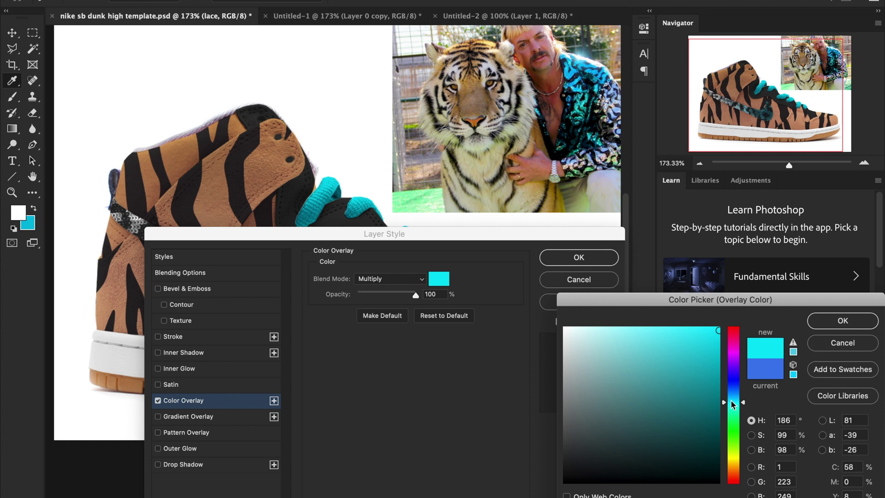
click(729, 399)
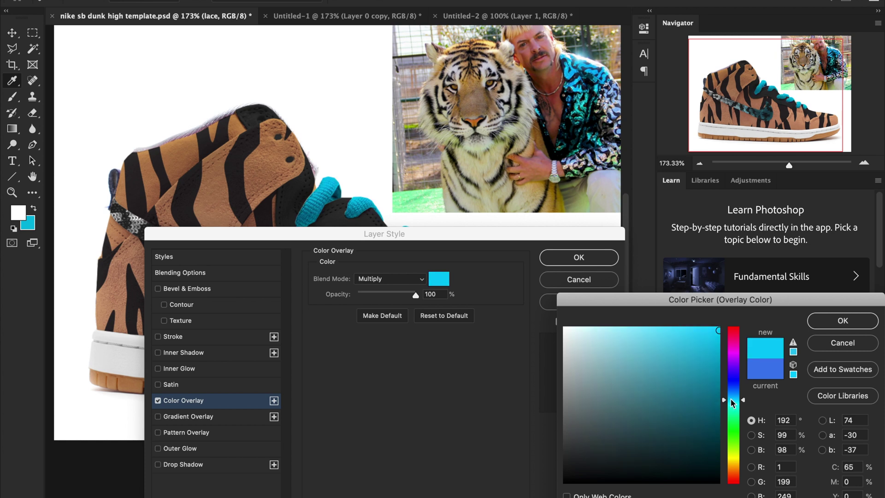
key(Return)
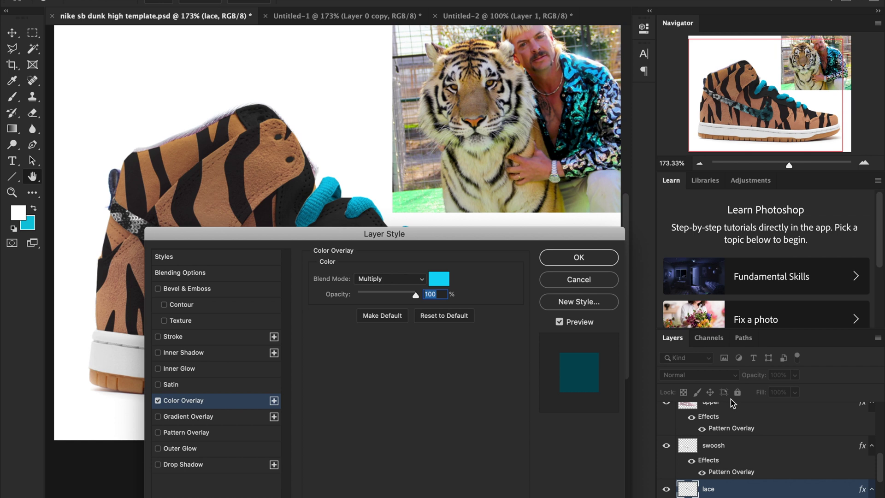
key(Return)
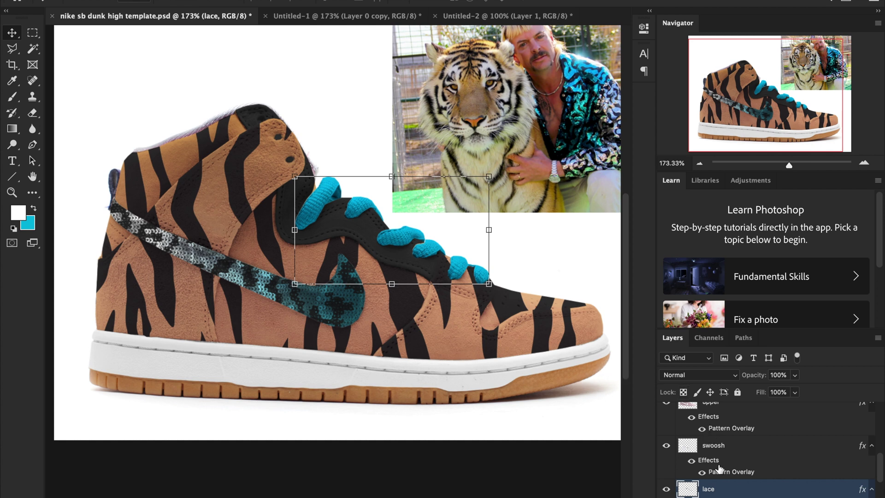
Turn the sockliner layer black with a Hue/Saturation adjustment, using saturation -100 and strongly reduced lightness.
scroll(718, 465, down, 4)
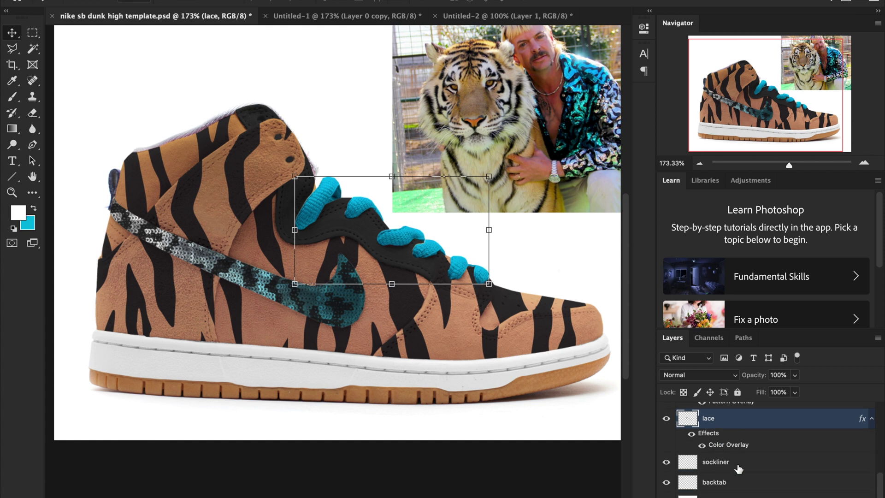
click(739, 468)
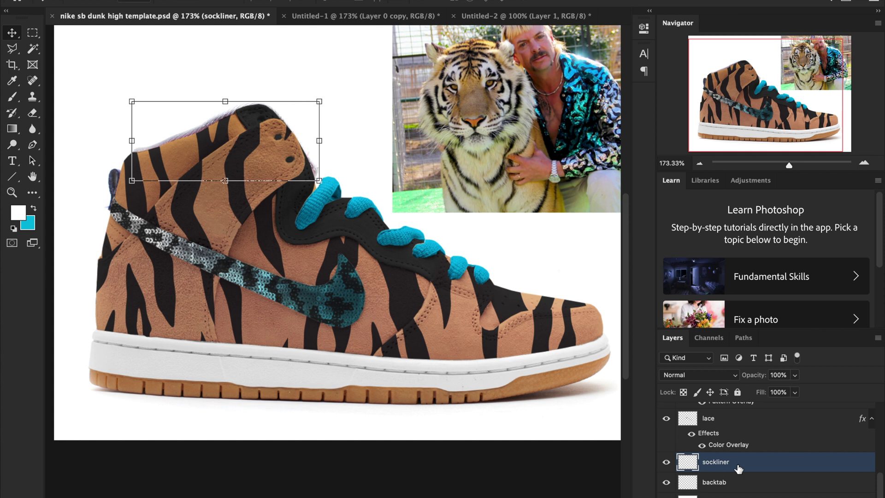
click(147, 1)
mouse_move(202, 12)
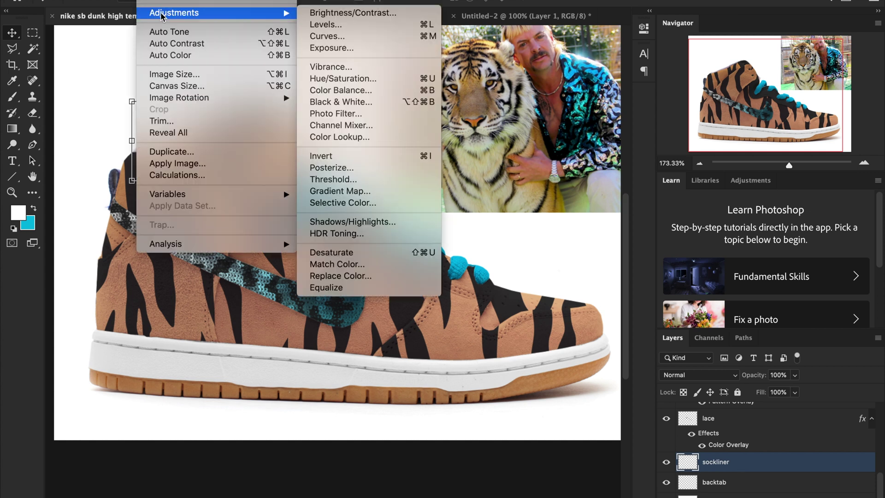
click(350, 80)
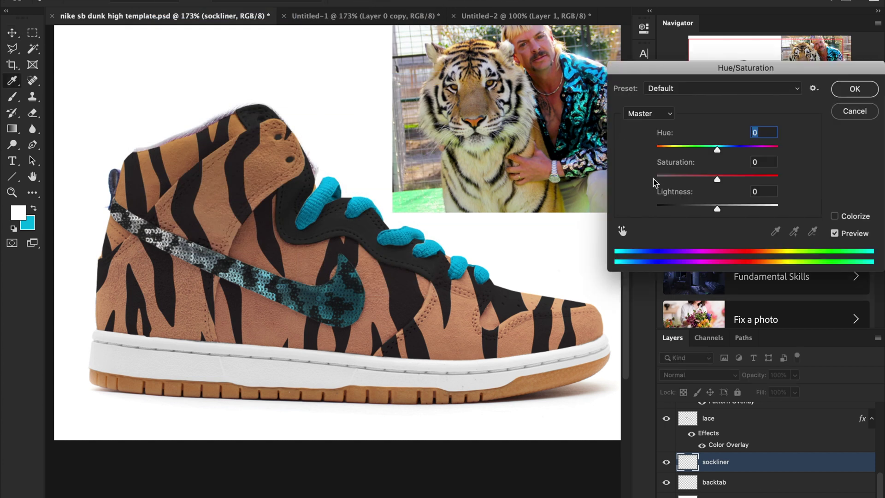
click(656, 179)
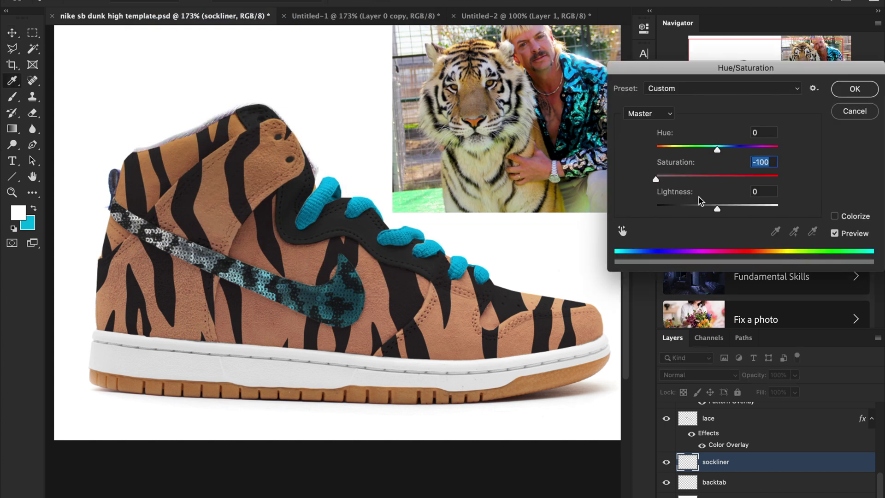
drag(703, 211, 679, 211)
key(Return)
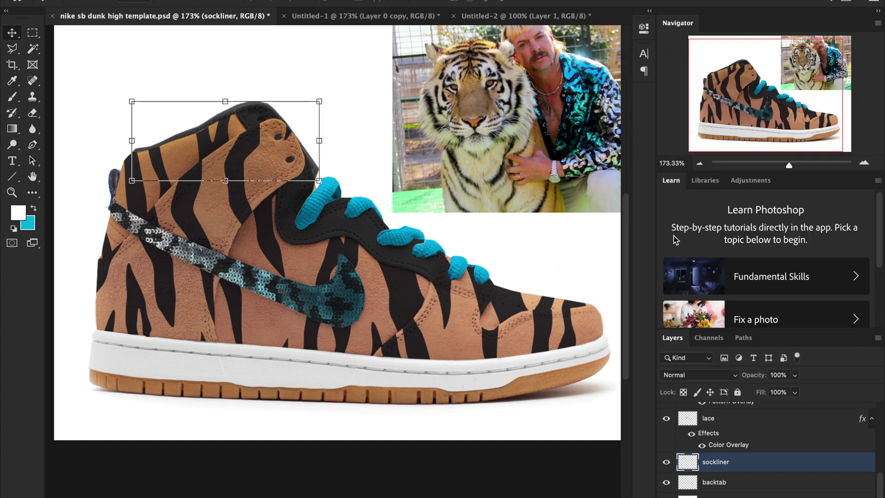
Add the same cyan Color Overlay to the backtab layer, using Multiply at 100% opacity.
click(738, 486)
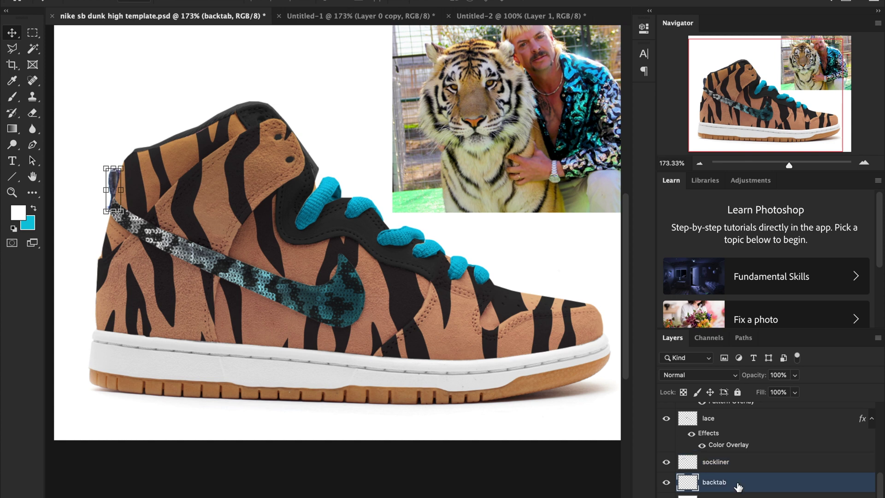
double_click(738, 486)
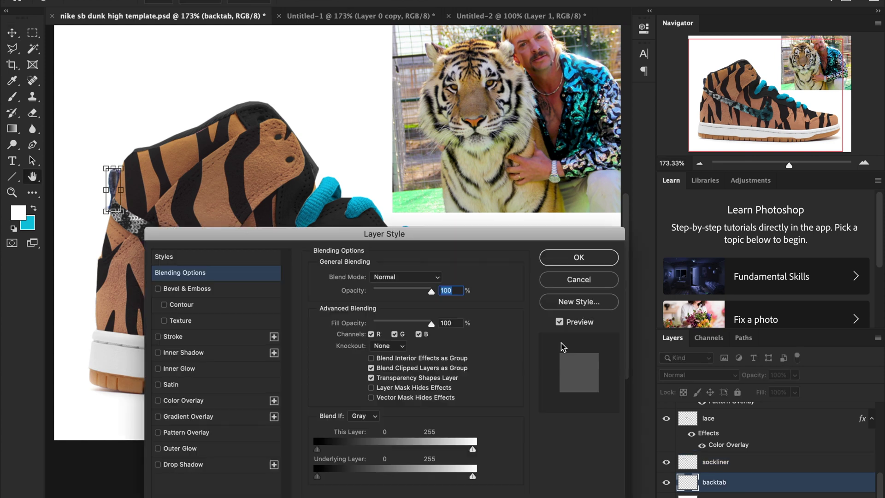
click(229, 400)
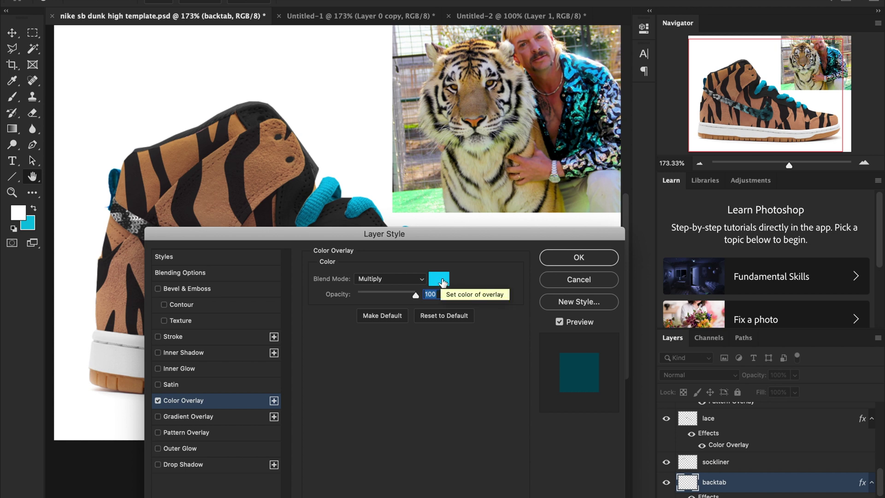
click(578, 259)
click(150, 0)
mouse_move(258, 12)
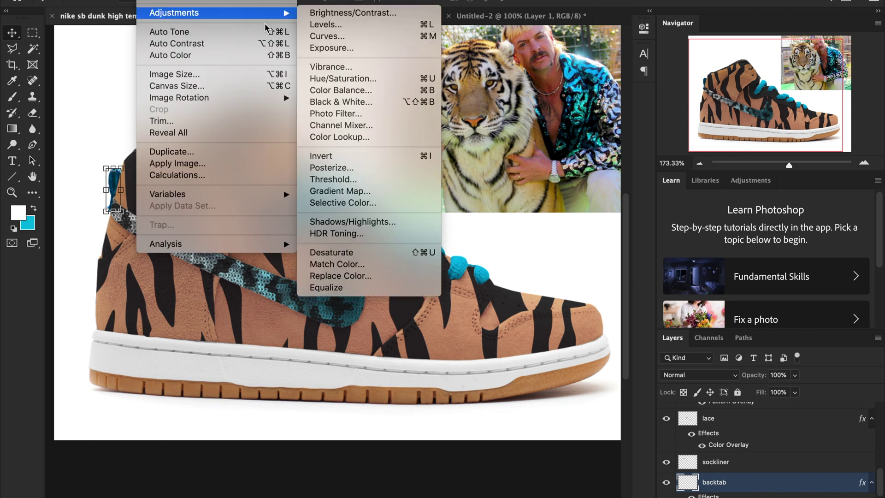
click(343, 78)
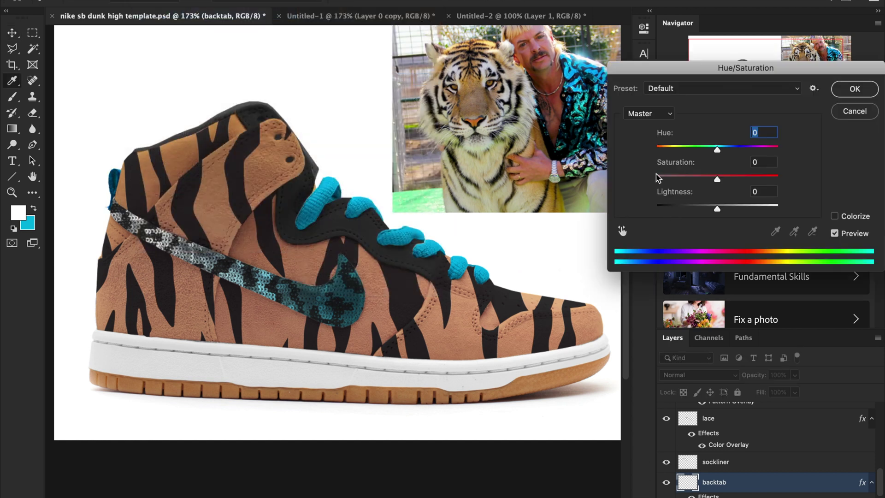
click(657, 176)
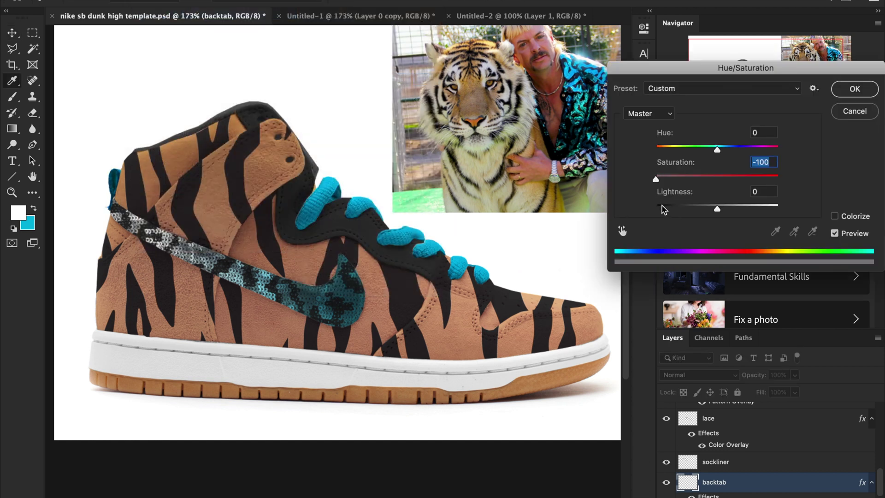
key(Escape)
key(v)
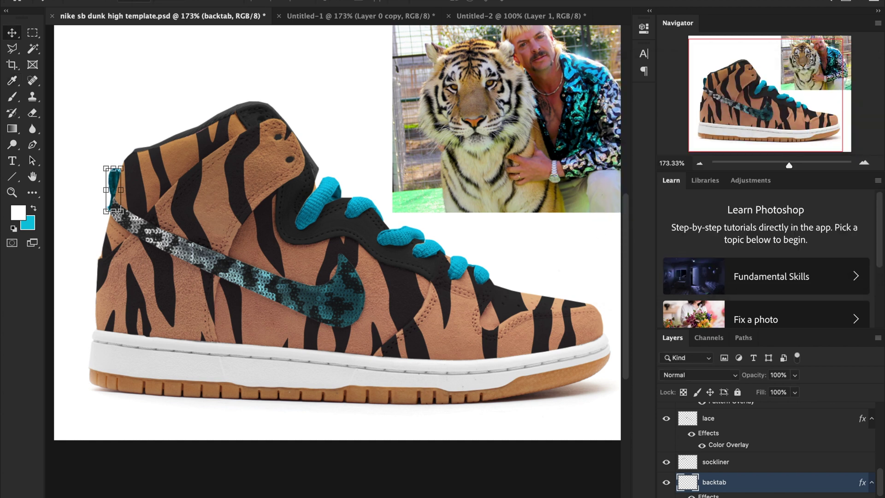
Brighten the backtab layer with a Brightness/Contrast adjustment of brightness 97.
click(152, 1)
mouse_move(241, 14)
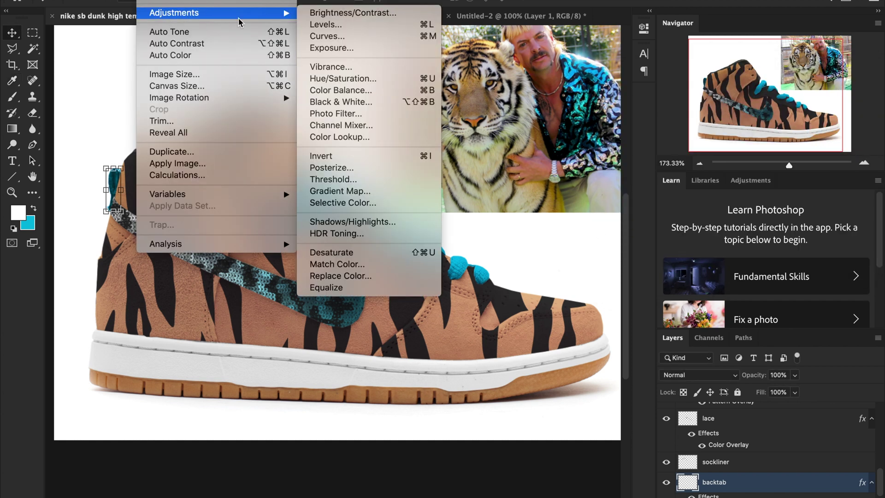
click(336, 13)
click(601, 70)
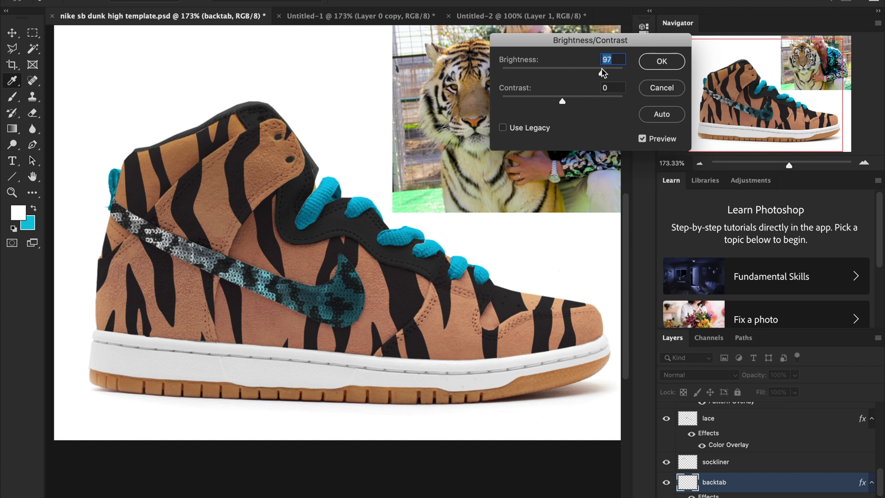
key(Return)
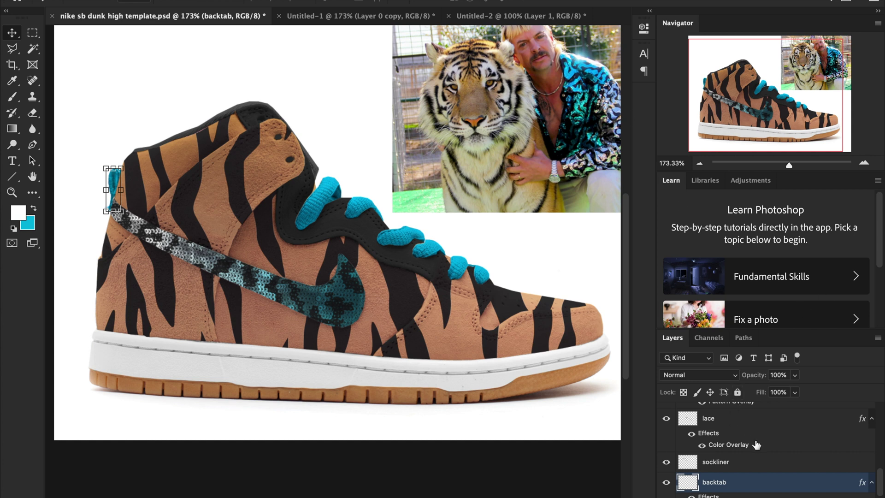
Try the swoosh layer's Pattern Overlay at 150% scale and reposition the sequin pattern inside the swoosh.
scroll(756, 443, up, 4)
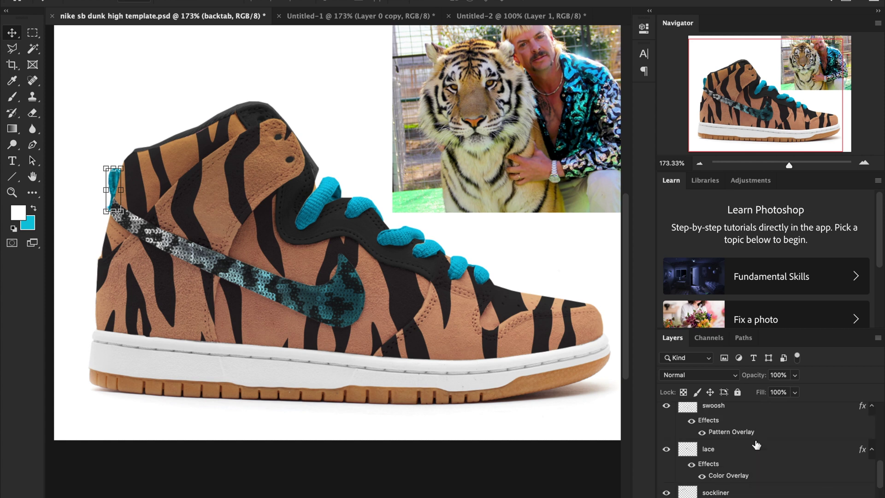
click(744, 453)
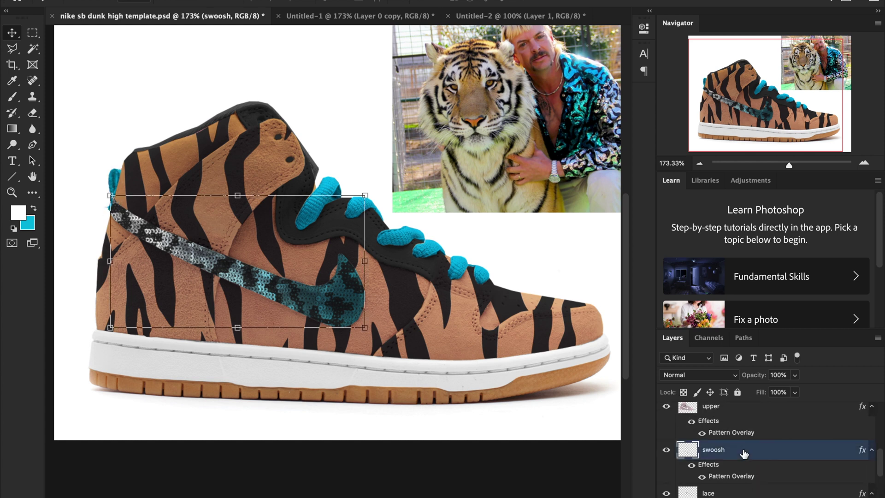
double_click(744, 453)
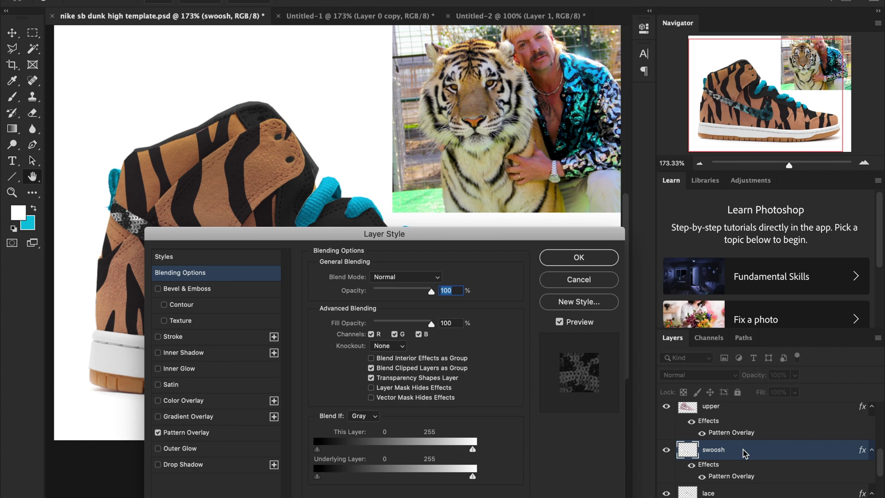
click(214, 432)
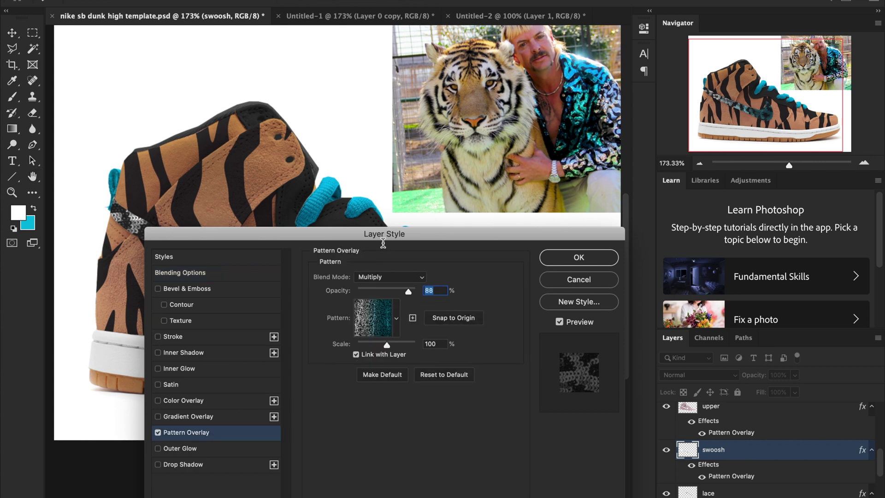
drag(337, 237, 295, 370)
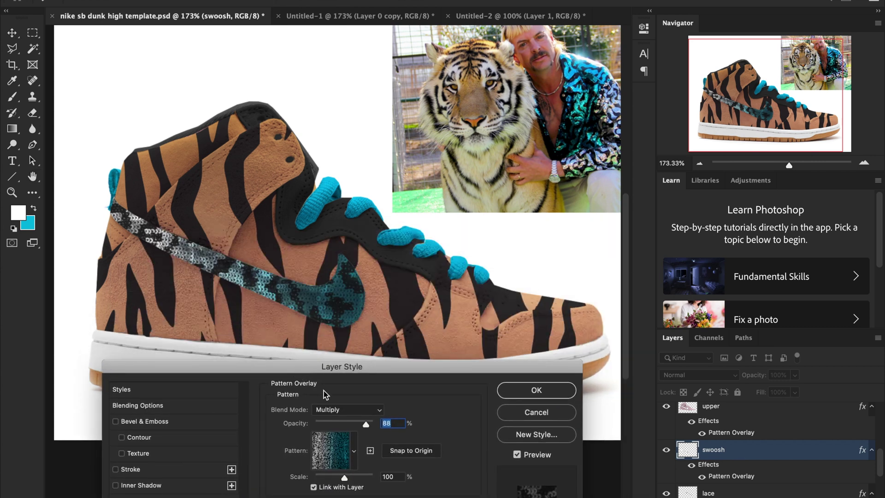
double_click(387, 476)
text(150)
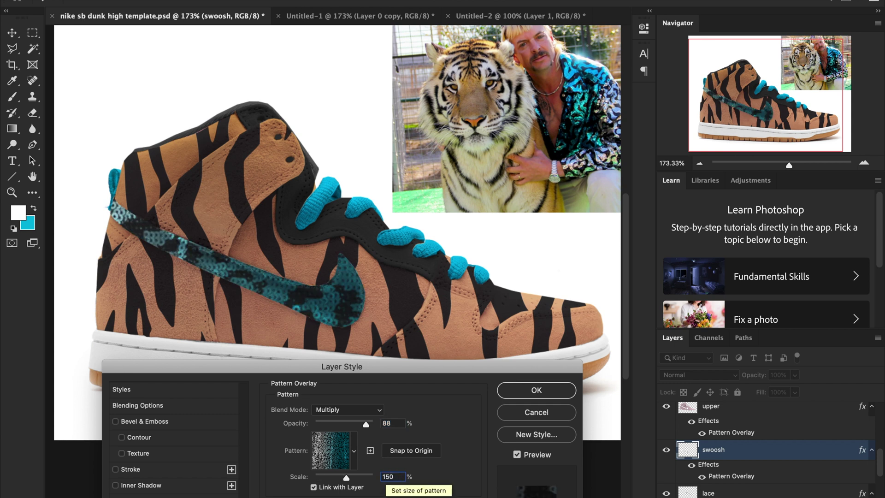
drag(308, 289, 210, 269)
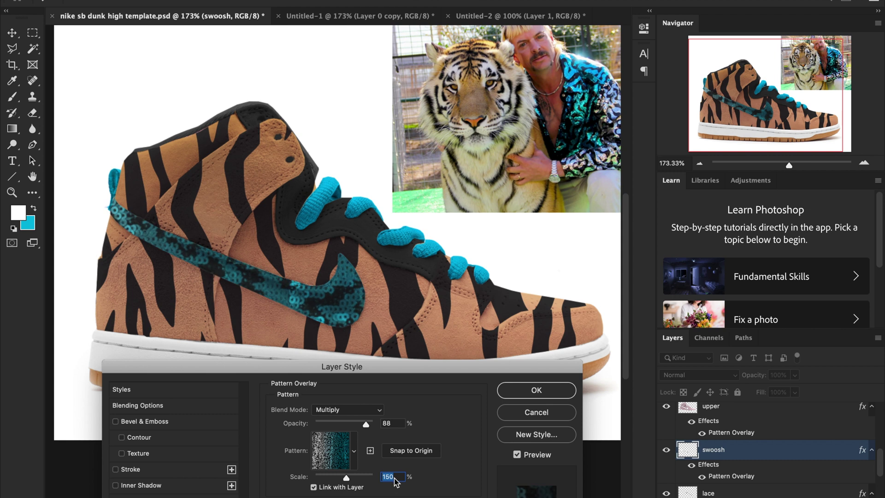
Try the swoosh's sequin pattern at 125% scale, reposition it, and discard the layer style changes.
key(BackSpace)
text(125)
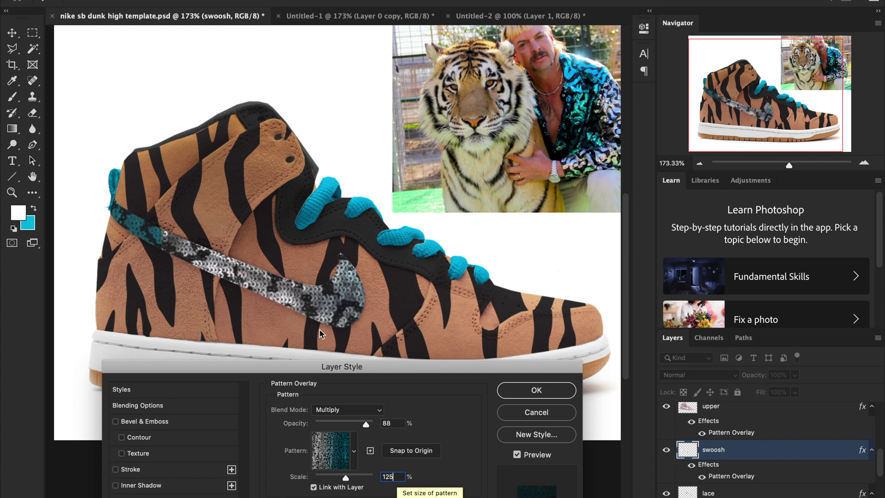
drag(266, 299, 532, 325)
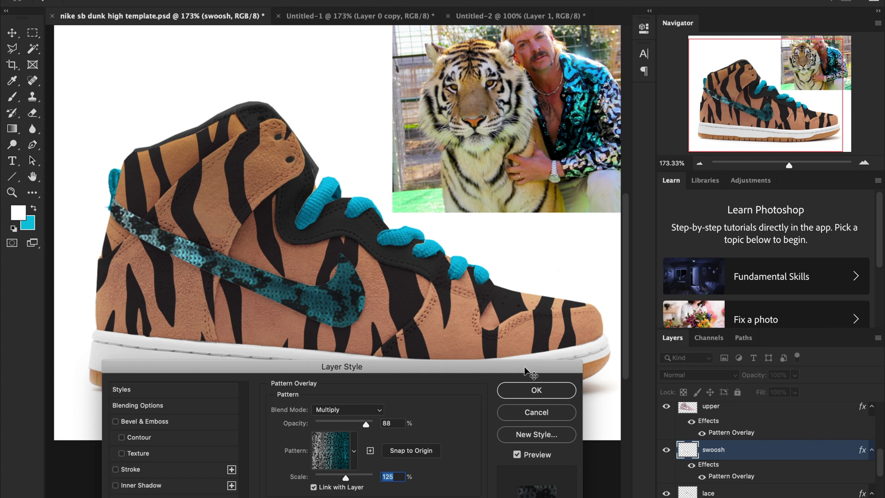
click(536, 412)
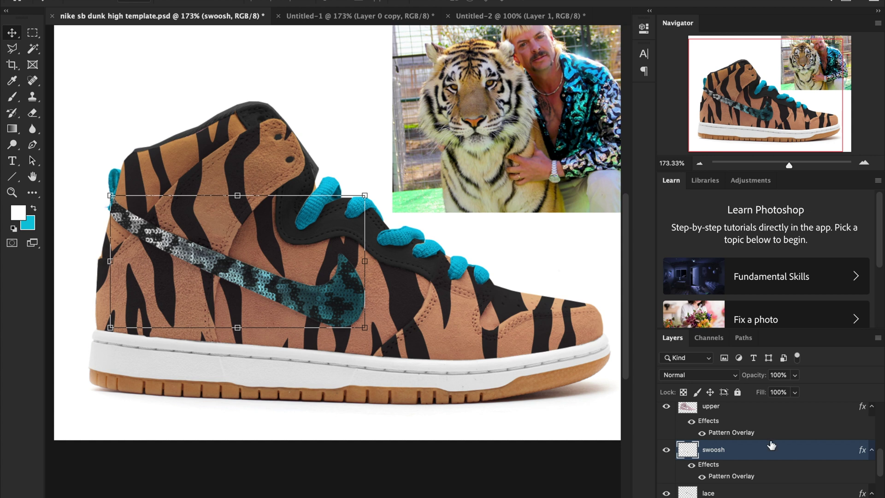
Try the same cyan Color Overlay on the outsole layer.
scroll(771, 446, up, 3)
scroll(771, 447, up, 3)
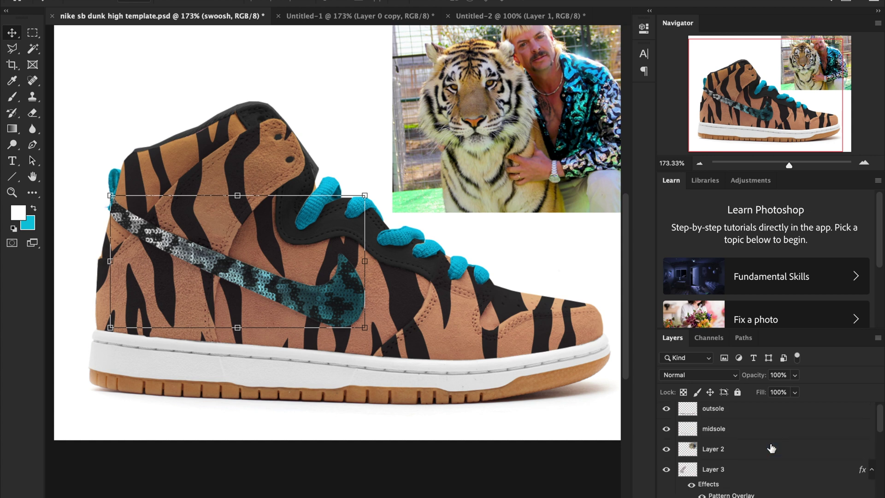
click(737, 417)
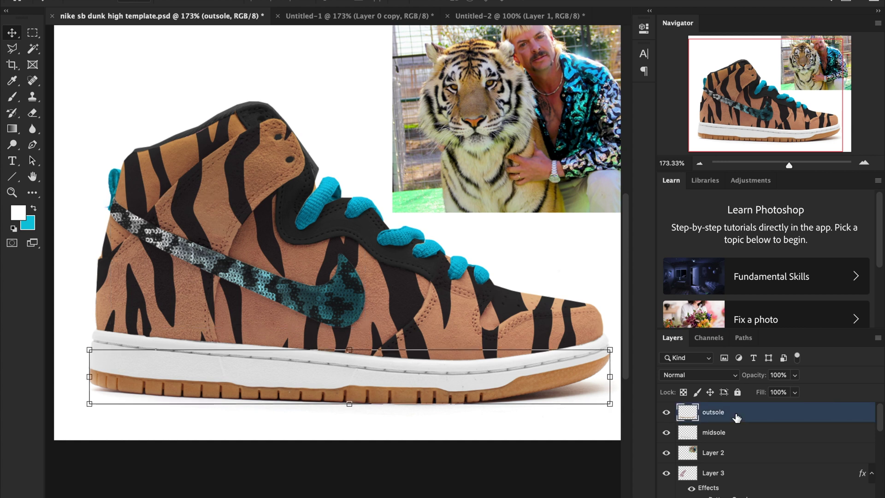
double_click(736, 417)
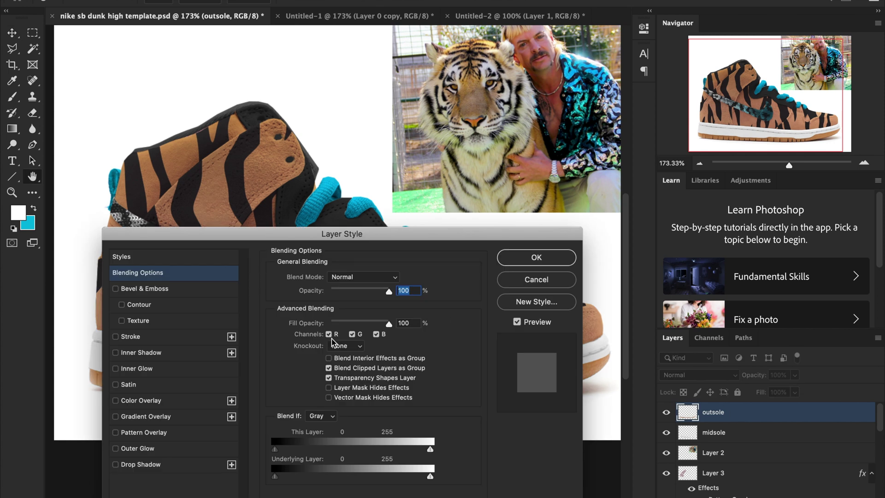
click(181, 402)
key(Return)
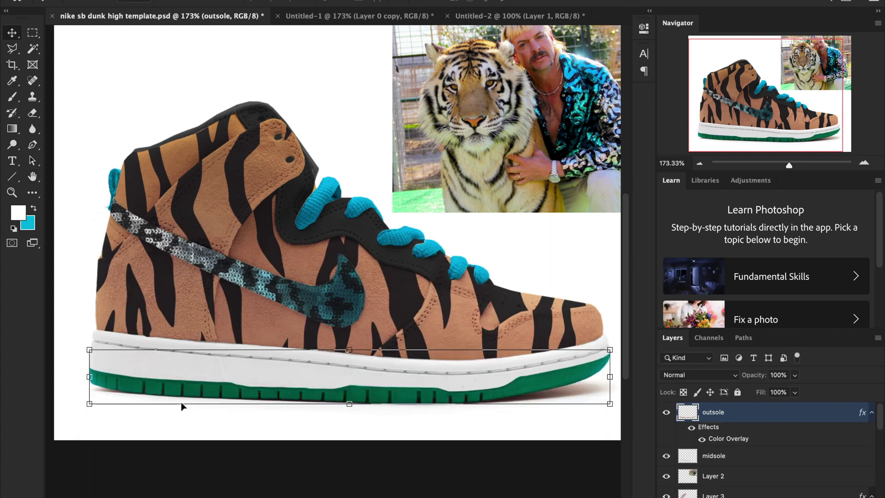
Desaturate the outsole layer under its overlay with a Hue/Saturation adjustment, using saturation -100.
click(147, 1)
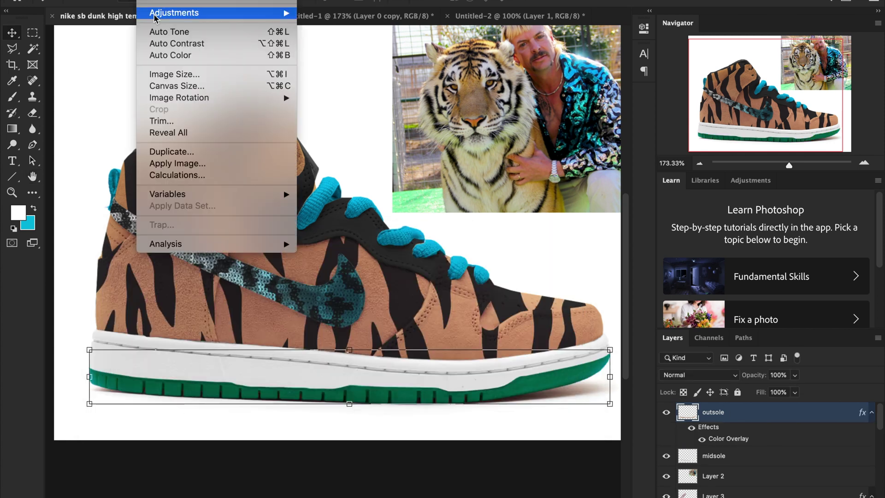
mouse_move(258, 12)
click(380, 79)
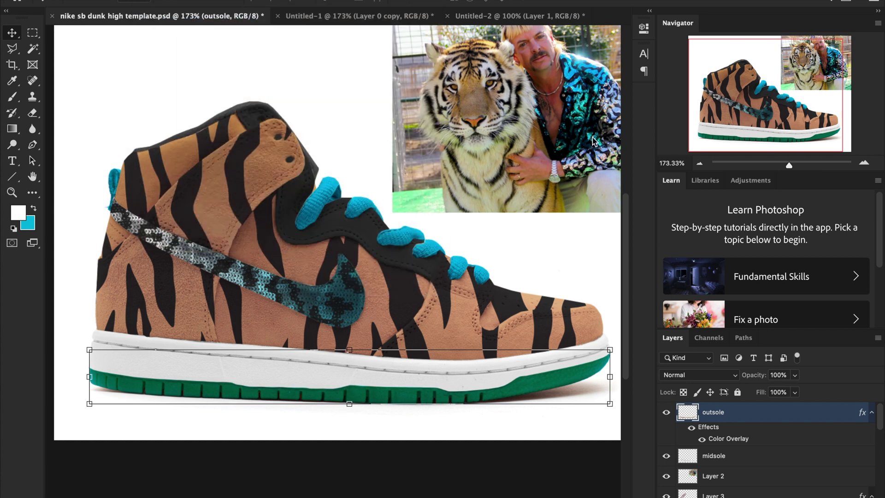
drag(661, 177, 655, 178)
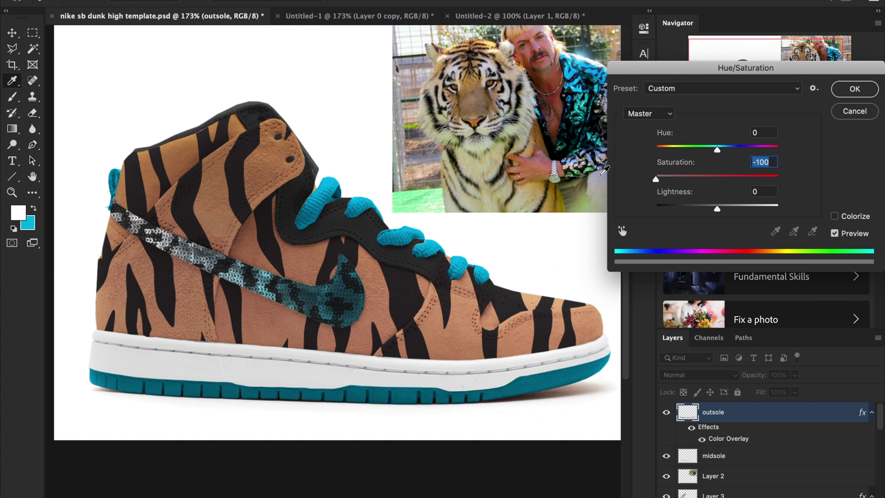
key(Return)
Try a brightness of 80 on the outsole, cancel it, and undo the outsole's desaturation and cyan overlay.
drag(784, 168, 787, 165)
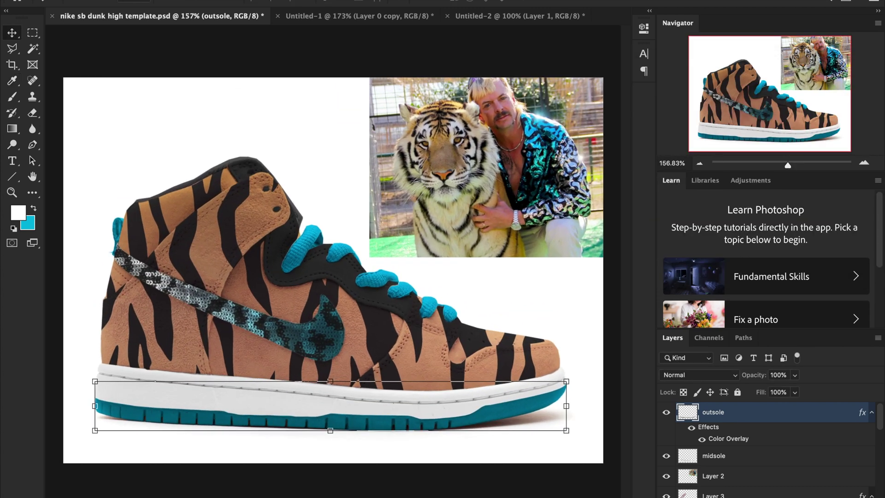
click(152, 1)
mouse_move(175, 13)
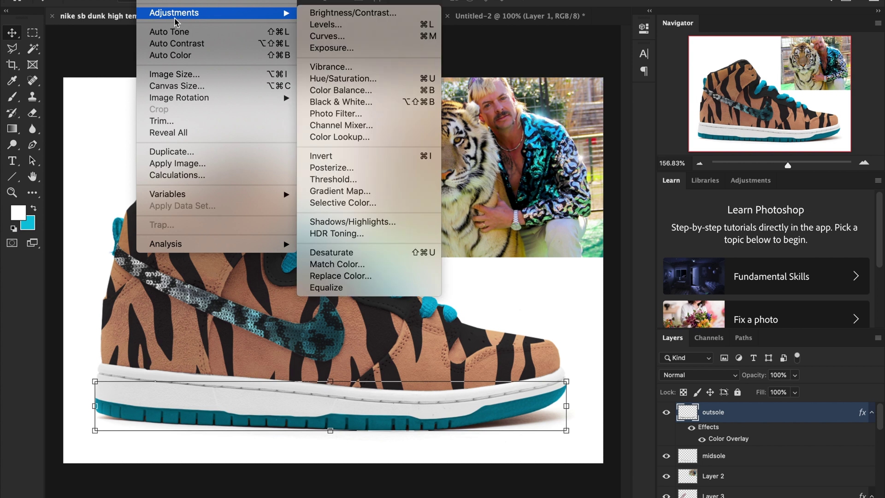
click(338, 15)
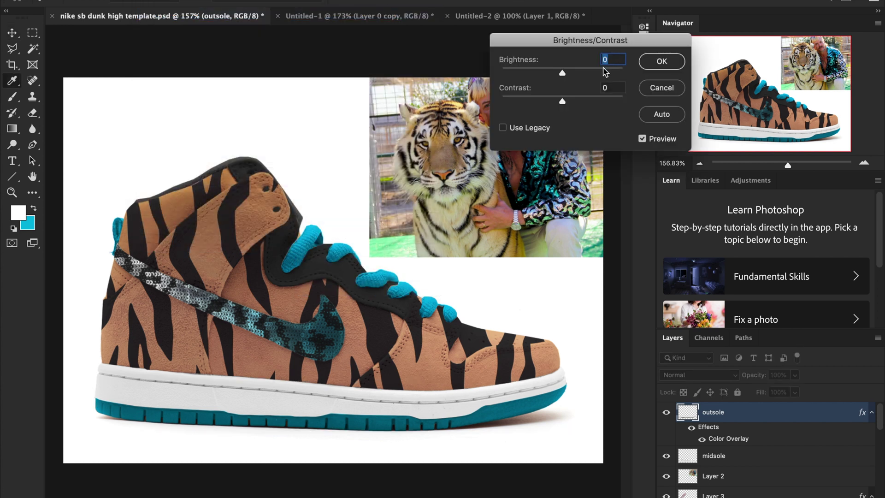
drag(603, 71, 596, 71)
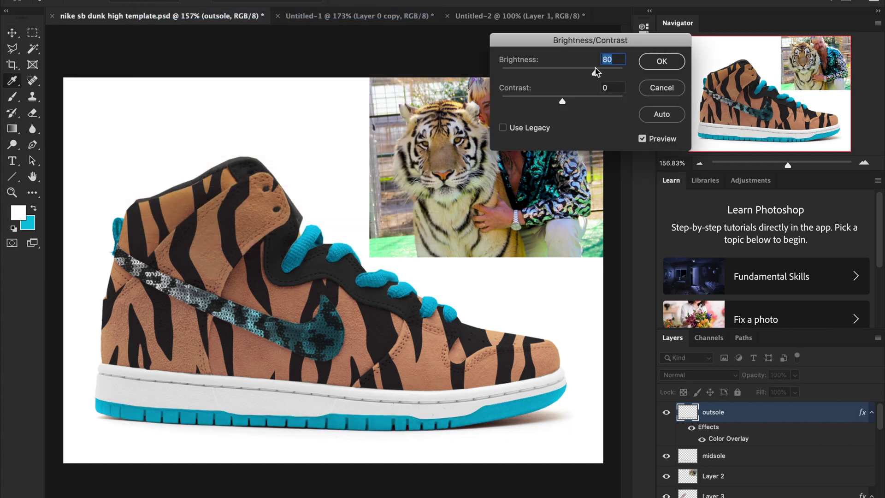
click(661, 88)
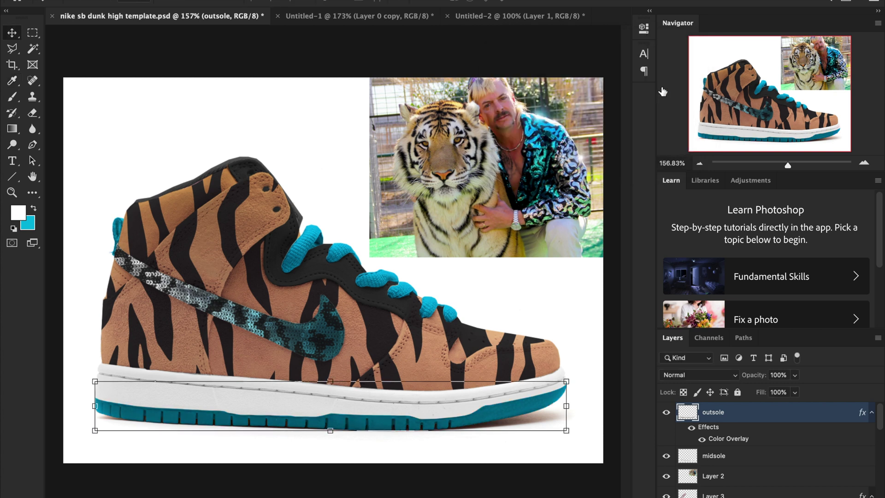
key(super+z)
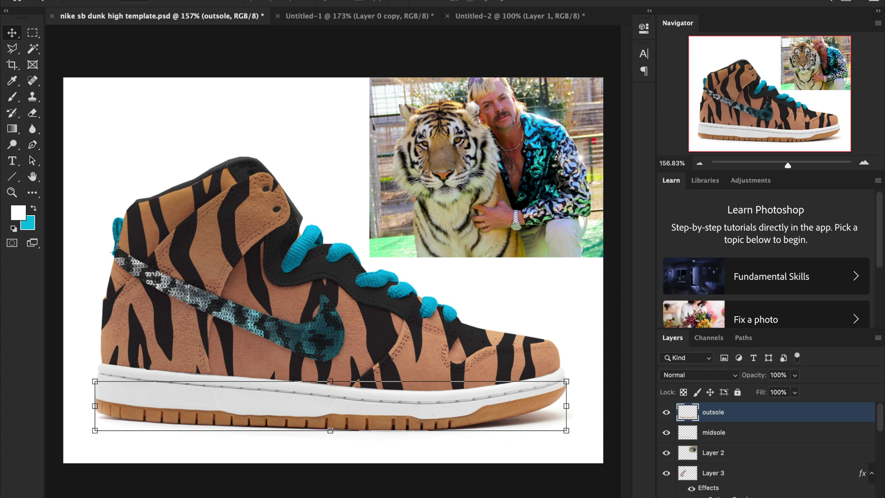
Try a black outsole using Hue/Saturation with saturation -100 and lightness about -52, and cancel the adjustment.
click(171, 1)
mouse_move(174, 13)
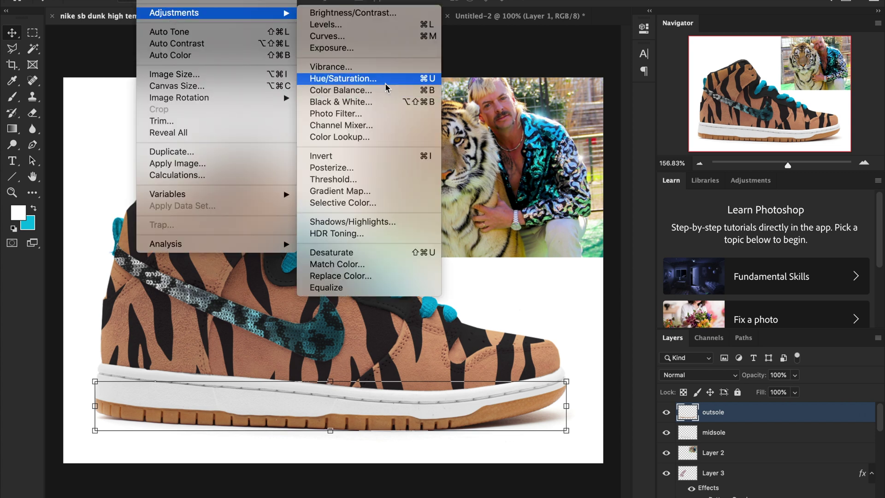
click(387, 82)
drag(664, 176, 639, 178)
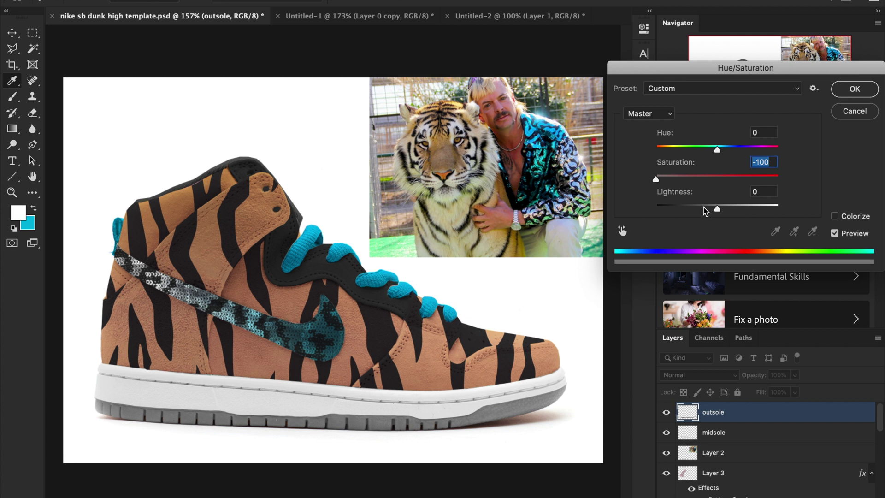
drag(700, 212, 687, 211)
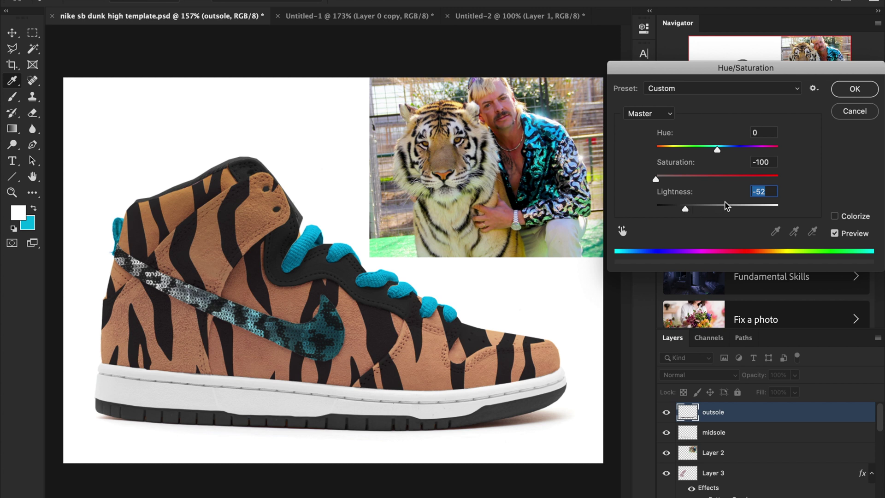
key(Down)
key(Down)
click(852, 112)
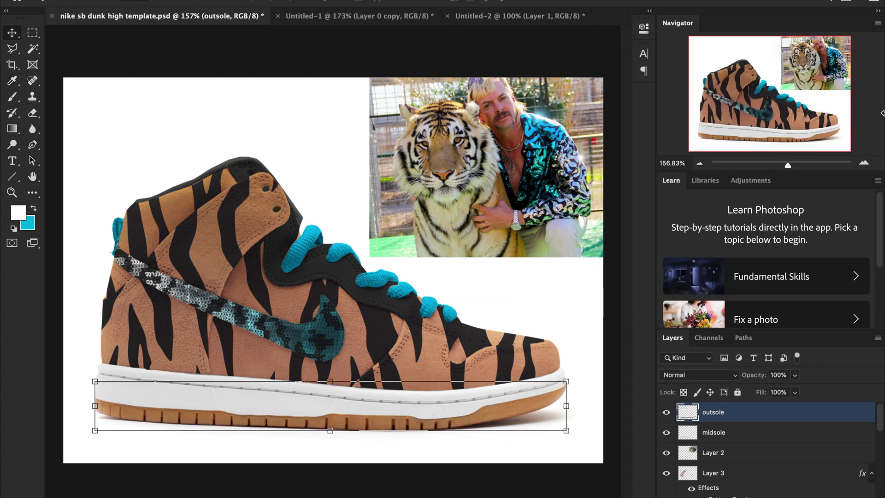
Mute the outsole's gum colour with a Hue/Saturation adjustment, using saturation about -23 and a slight lightness tweak.
click(177, 0)
mouse_move(152, 1)
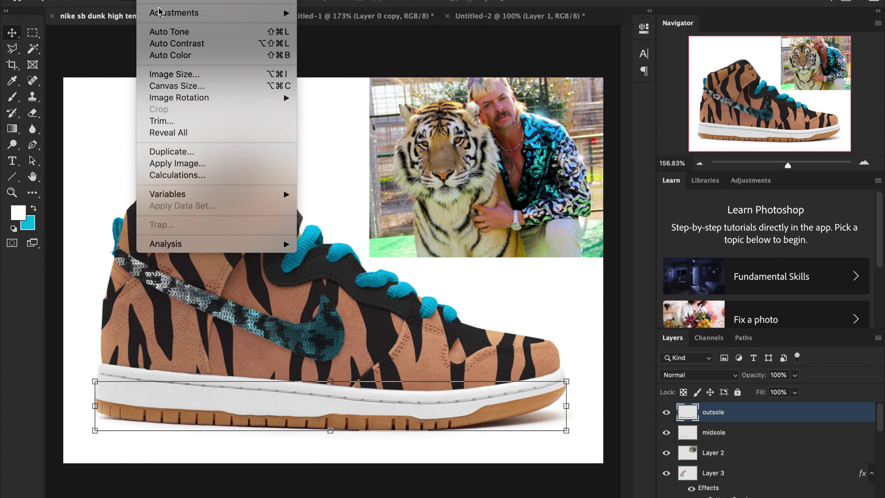
mouse_move(217, 12)
click(354, 83)
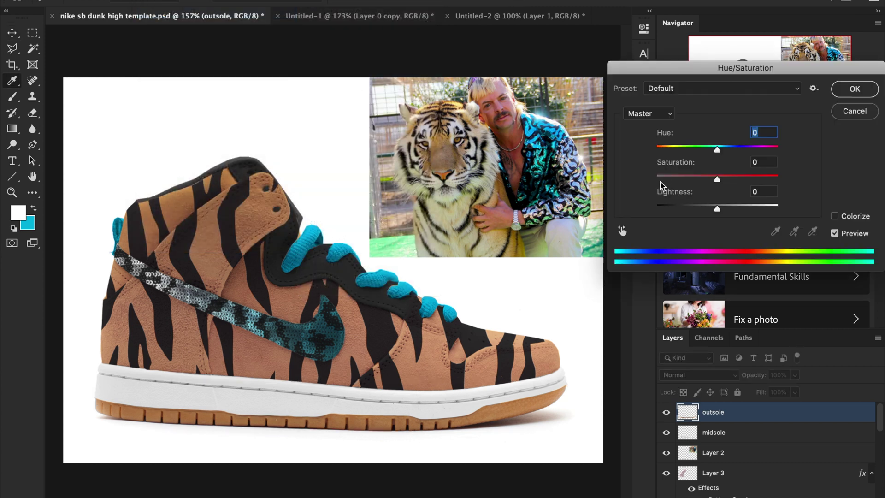
click(703, 177)
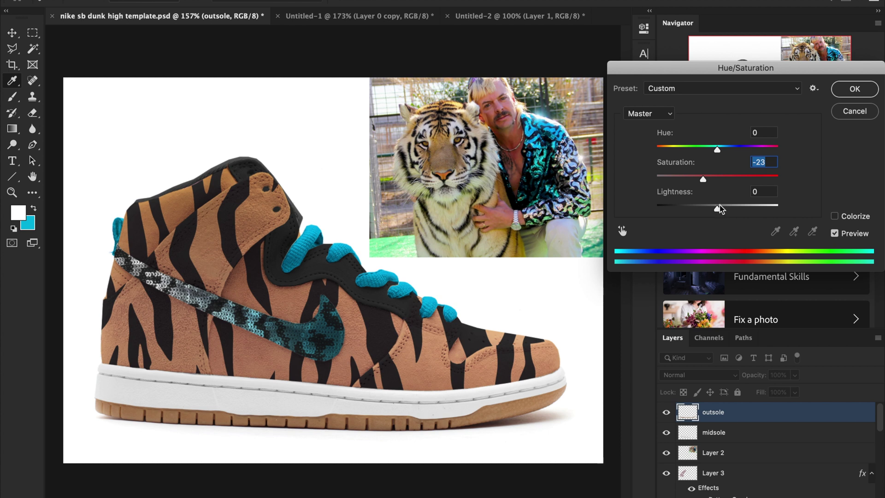
drag(720, 209, 723, 208)
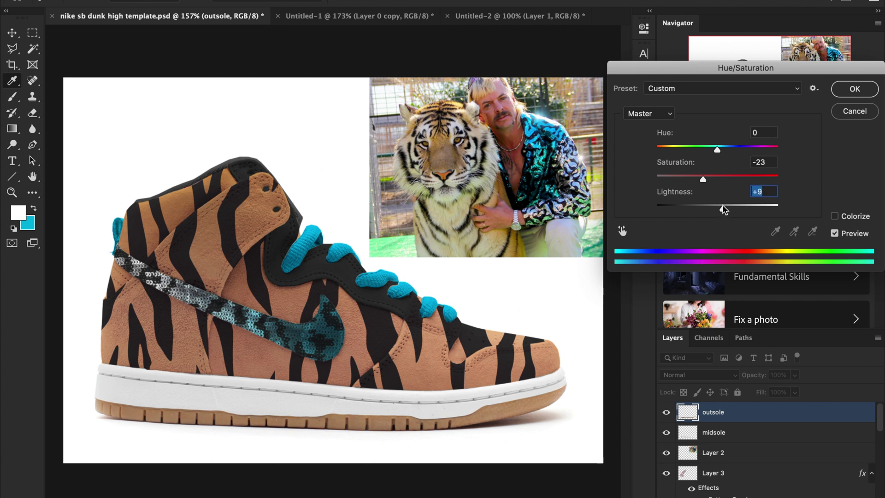
drag(723, 206, 718, 205)
mouse_move(704, 178)
mouse_down()
mouse_move(714, 181)
mouse_move(703, 181)
mouse_up()
key(Return)
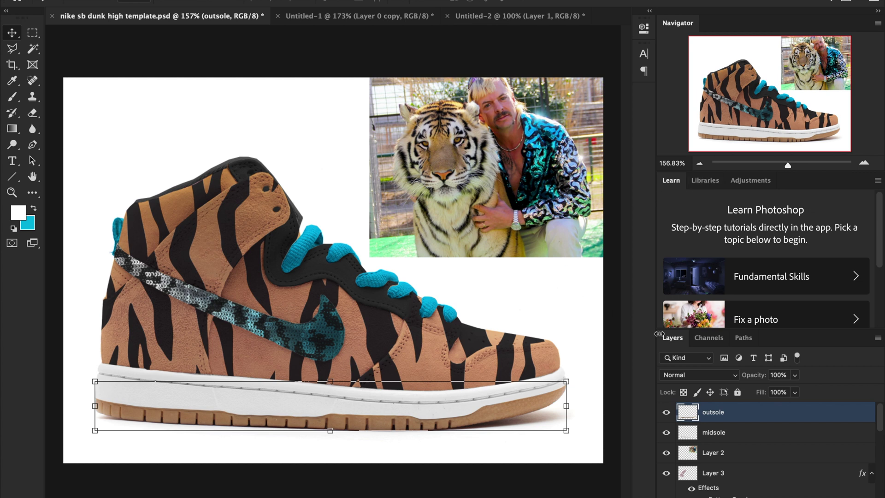
Try to darken the Background layer with a Hue/Saturation adjustment, using saturation -100 and lightness -35.
scroll(705, 422, down, 5)
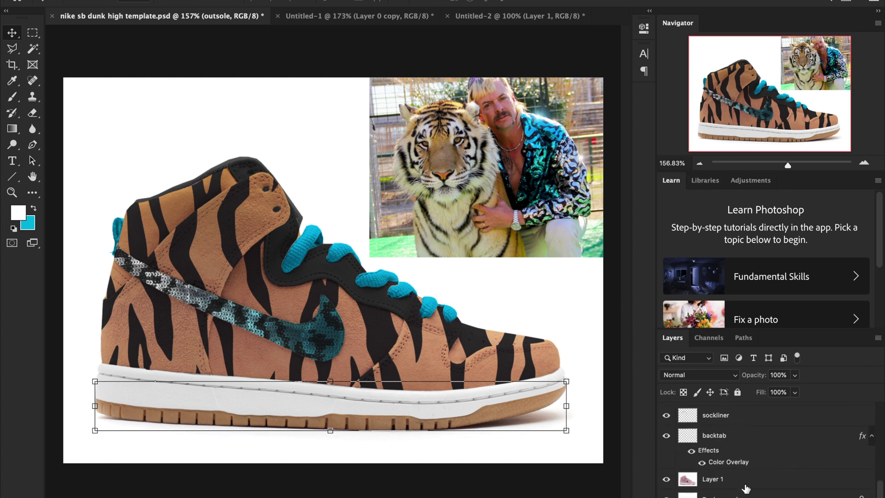
click(745, 490)
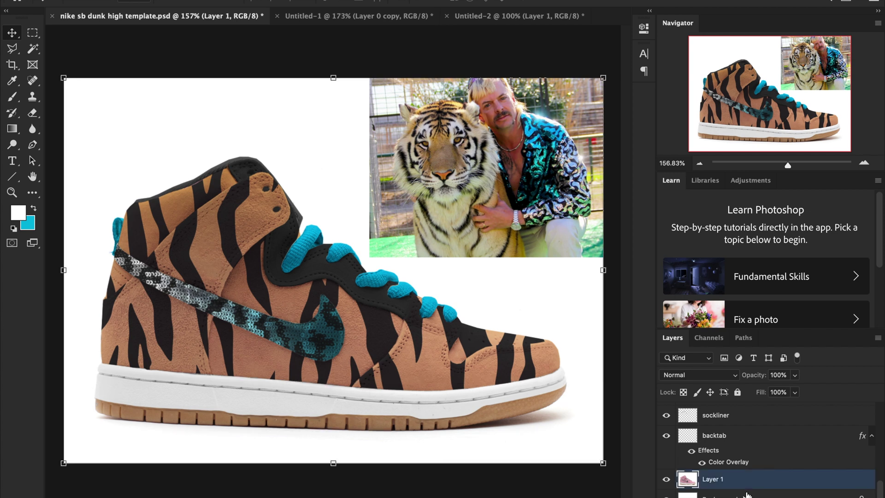
click(742, 495)
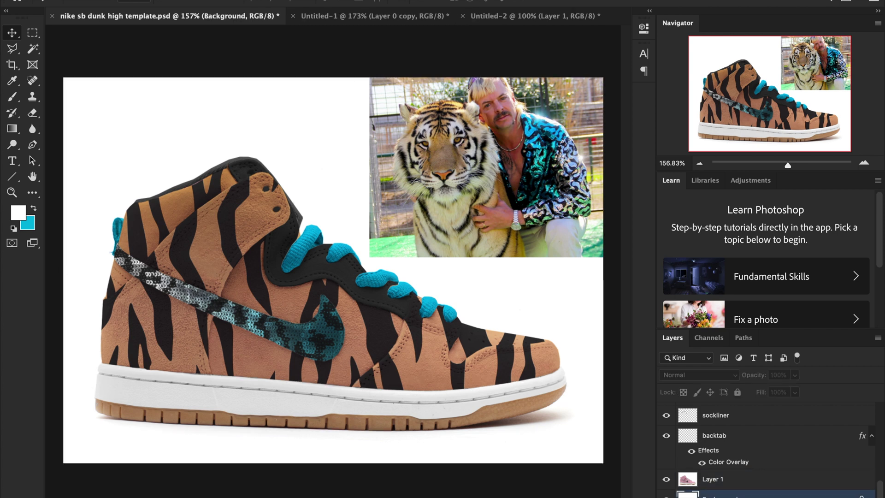
click(149, 1)
mouse_move(208, 12)
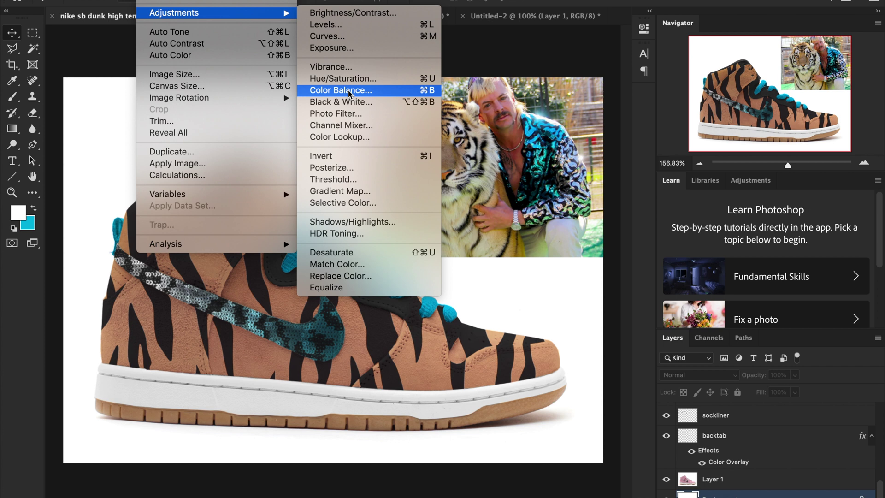
click(364, 79)
drag(667, 176, 628, 179)
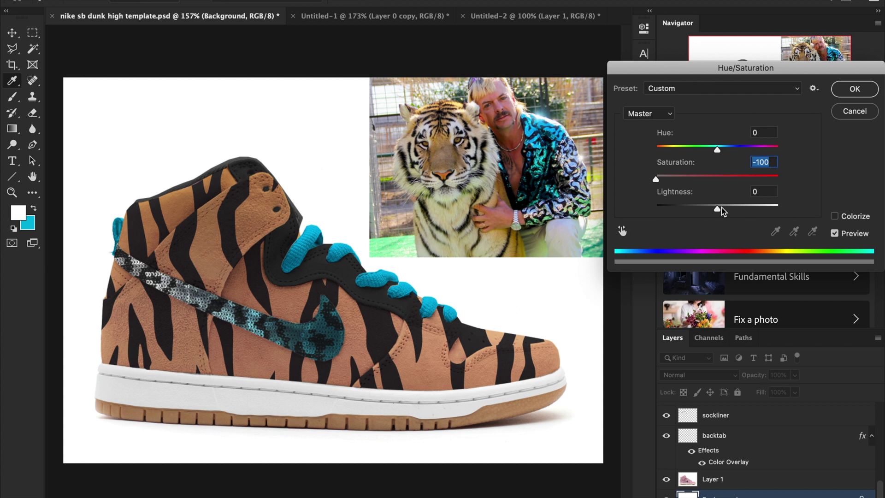
drag(718, 208, 696, 208)
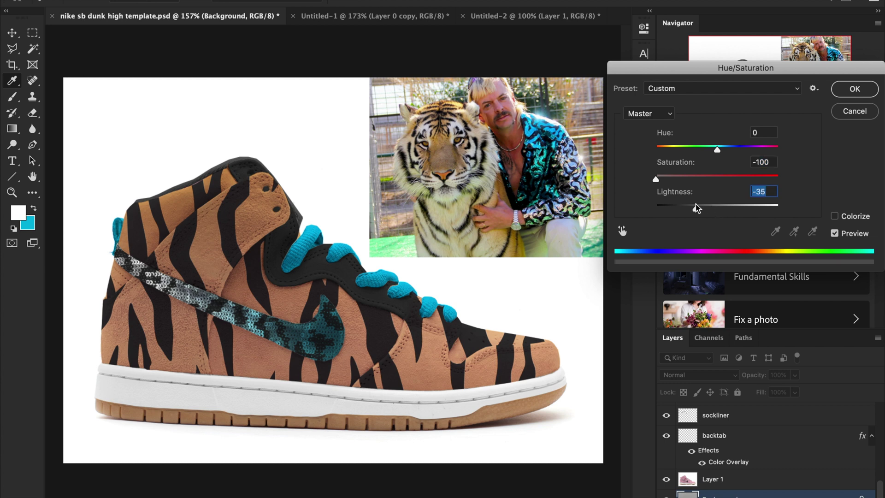
click(844, 116)
Turn Layer 1's white backdrop dark grey with a Hue/Saturation adjustment, using saturation -100 and lightness about -75.
click(759, 481)
click(162, 1)
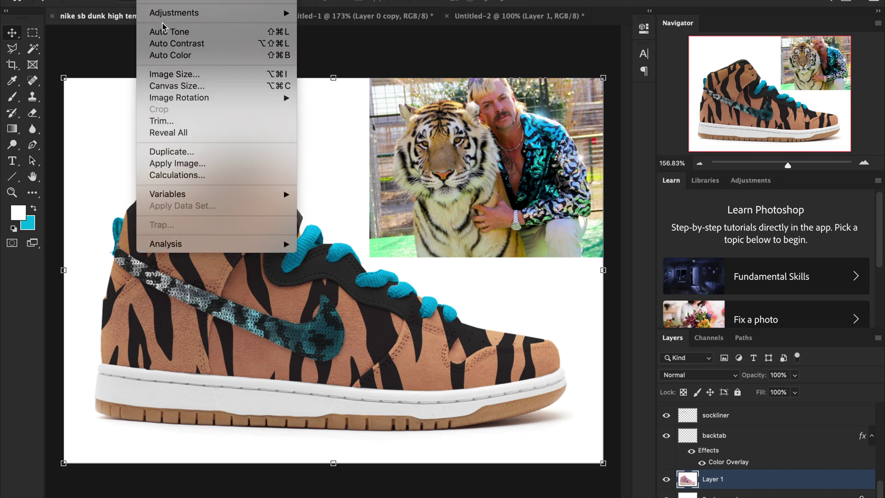
mouse_move(194, 13)
click(339, 79)
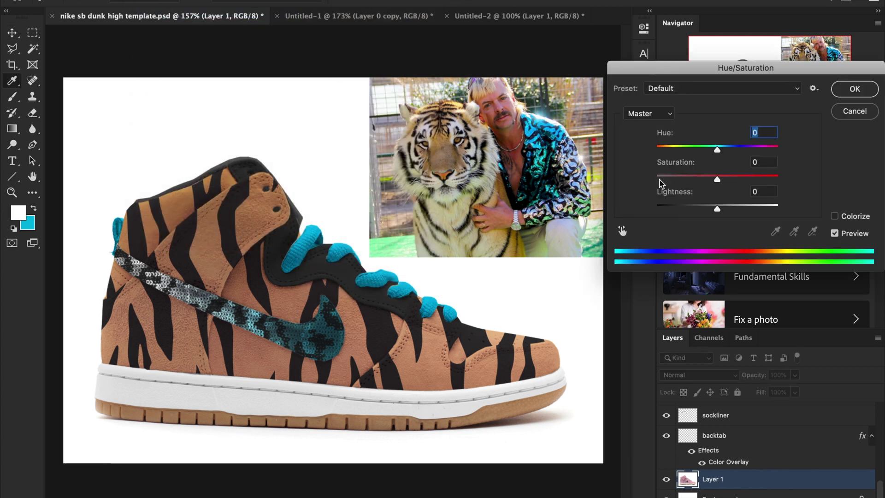
drag(660, 180, 642, 178)
drag(717, 208, 708, 210)
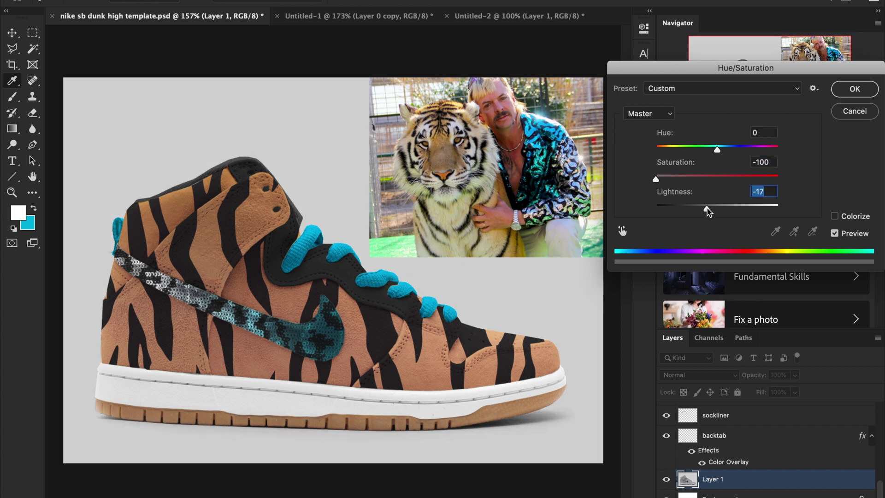
drag(708, 211, 672, 210)
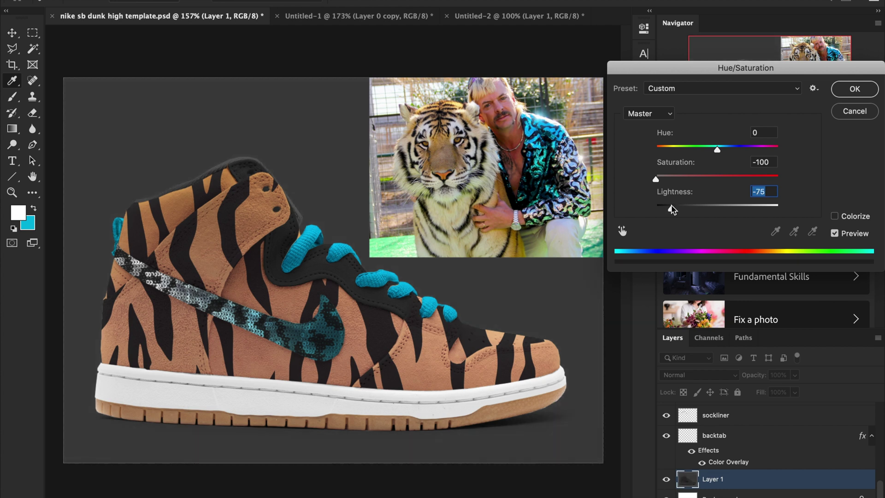
mouse_move(672, 210)
mouse_down()
mouse_move(716, 211)
mouse_move(673, 209)
mouse_up()
drag(674, 210, 671, 210)
key(Return)
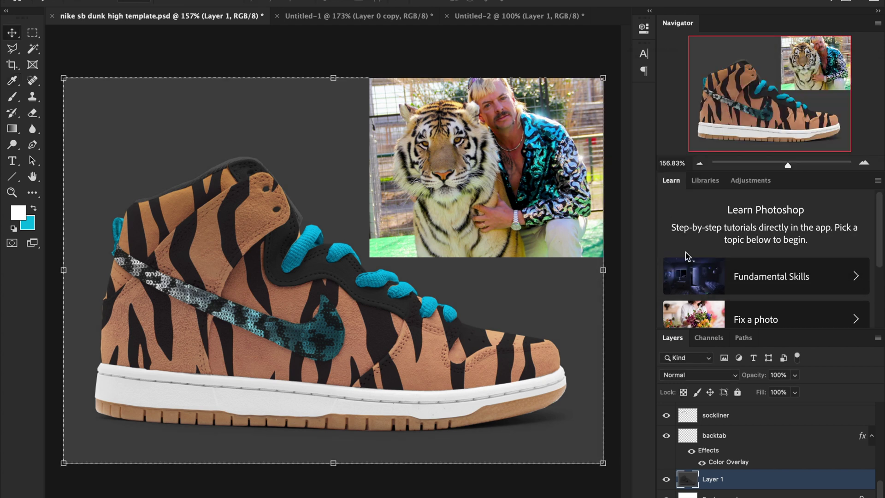
Darken the sockliner layer with a Brightness/Contrast adjustment, using a brightness of about -39.
click(738, 422)
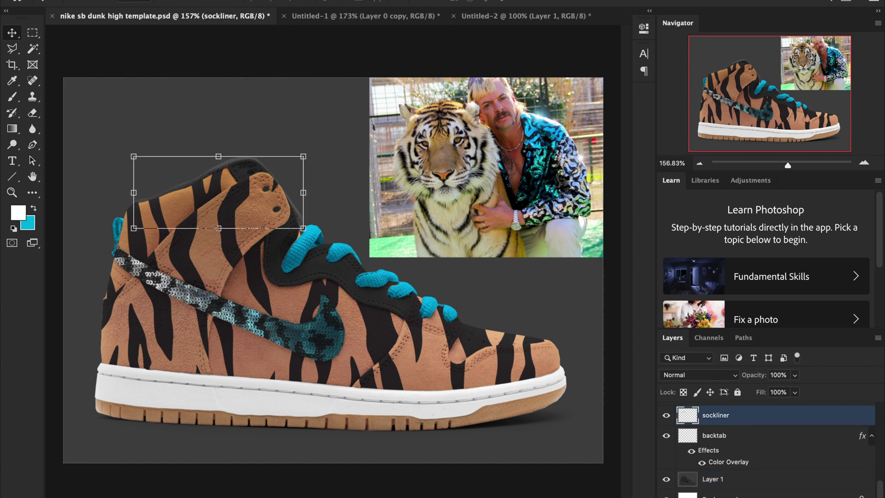
click(152, 1)
mouse_move(202, 12)
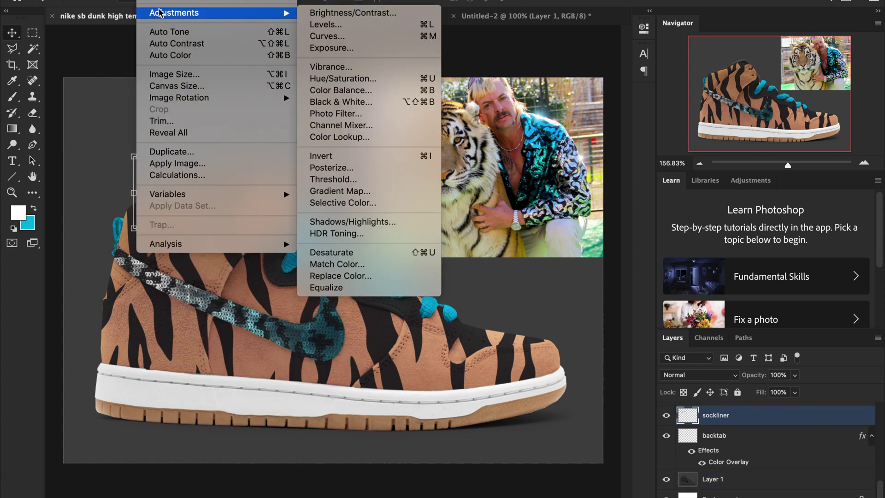
click(349, 13)
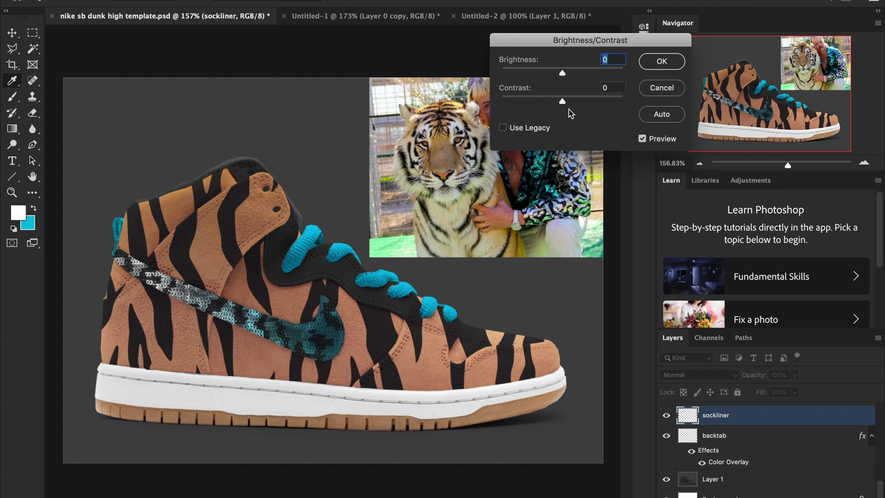
click(547, 72)
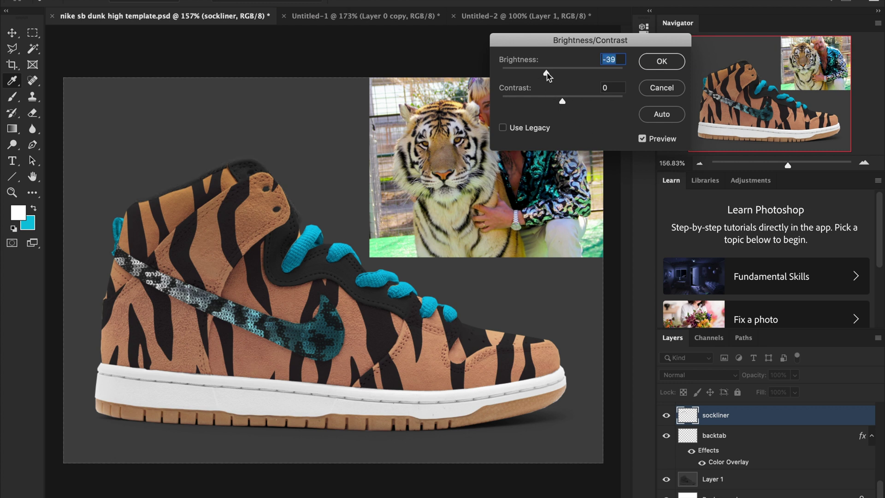
drag(553, 75, 547, 75)
key(Escape)
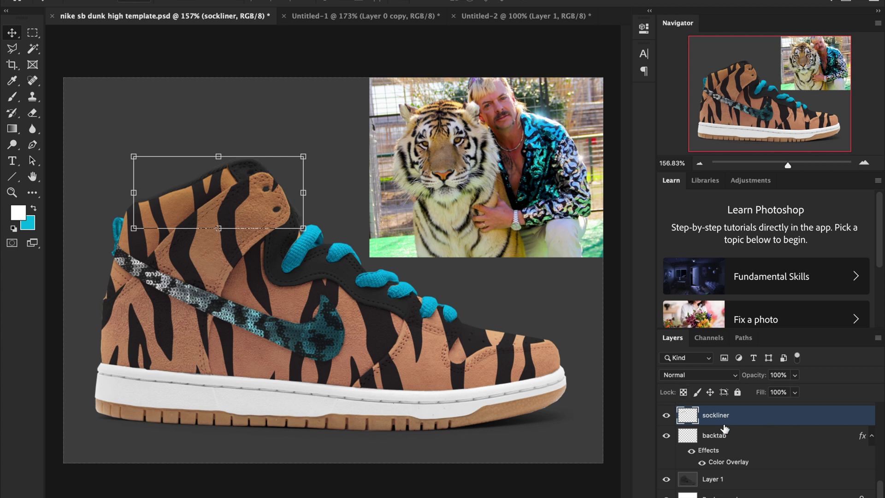
Hide Layer 2, which holds the tiger reference photo.
scroll(725, 428, up, 8)
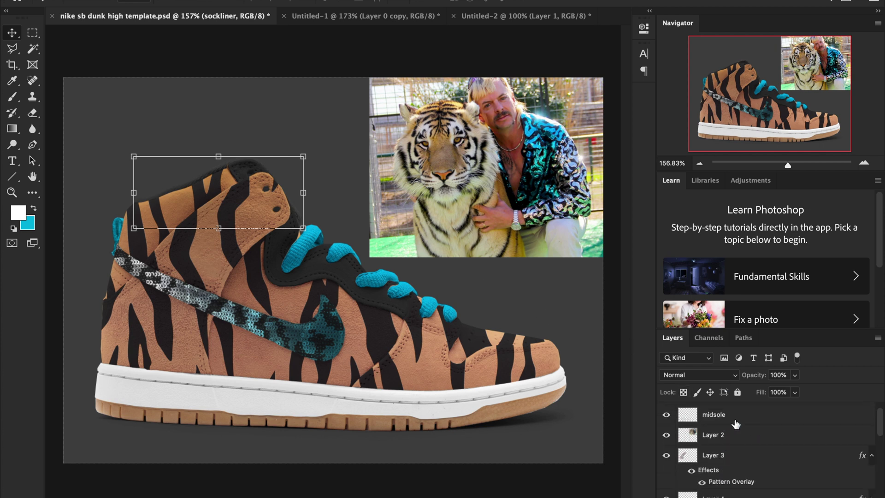
click(666, 435)
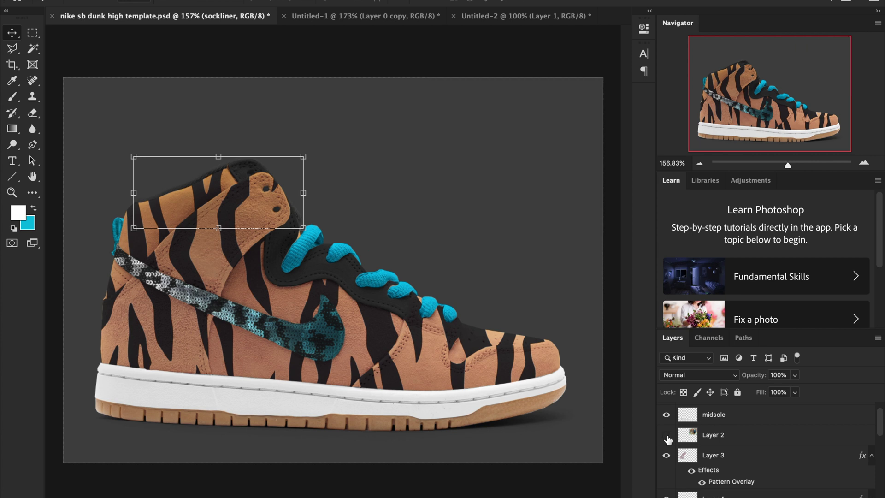
Add white "jayzrdead" text and place it in the empty area above the shoe's laces and toe.
click(17, 162)
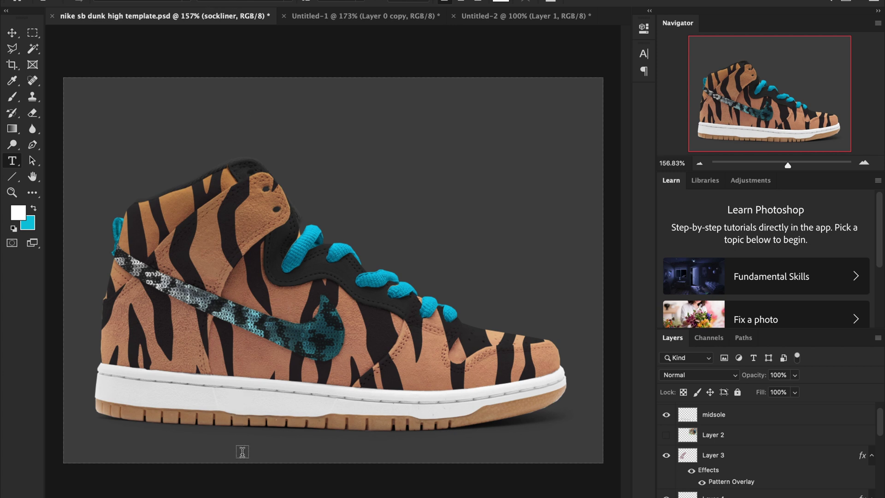
click(409, 224)
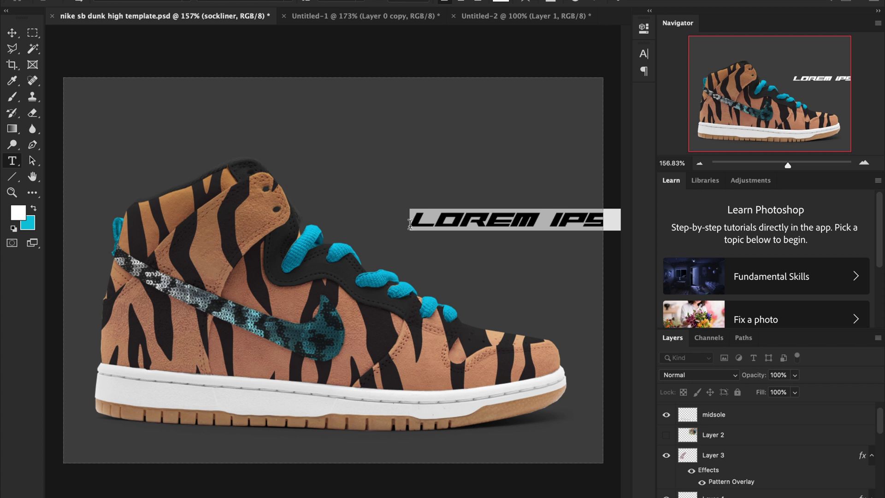
text(JAY2RDEA)
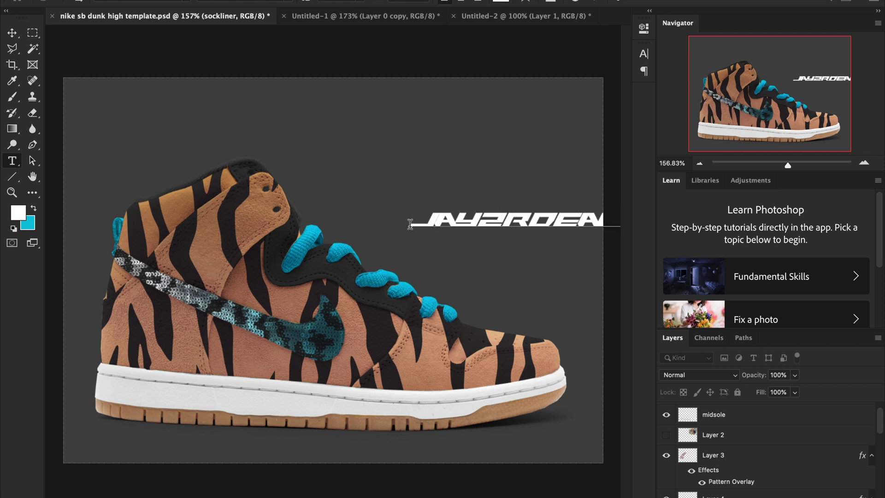
click(13, 33)
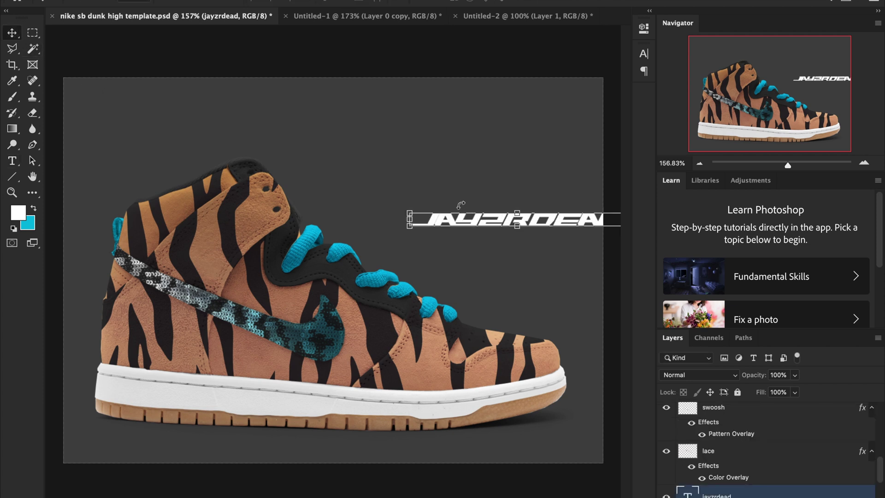
drag(459, 222, 417, 229)
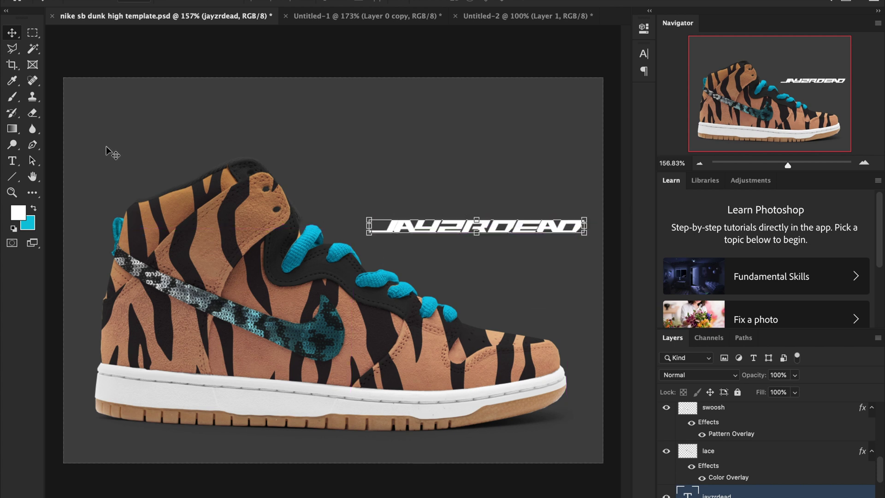
Add a second, smaller "jayzrdead" text at 10 pt on the shoe's tiger-striped collar.
click(793, 164)
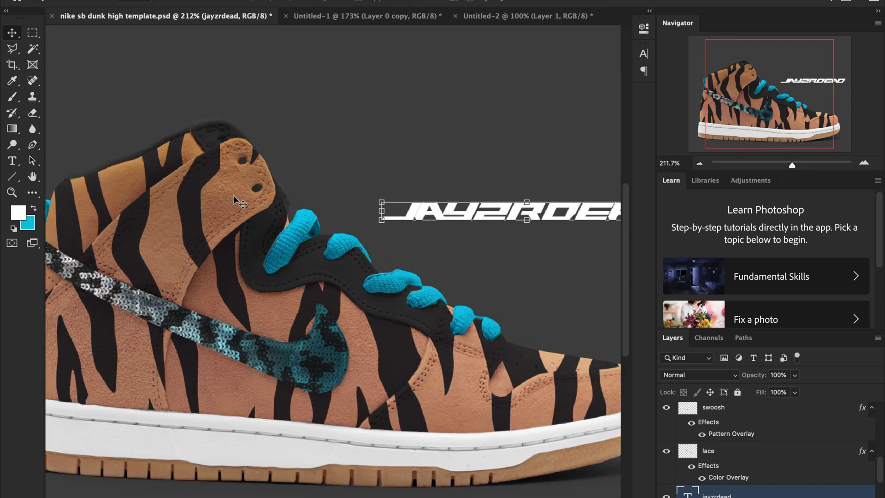
click(11, 162)
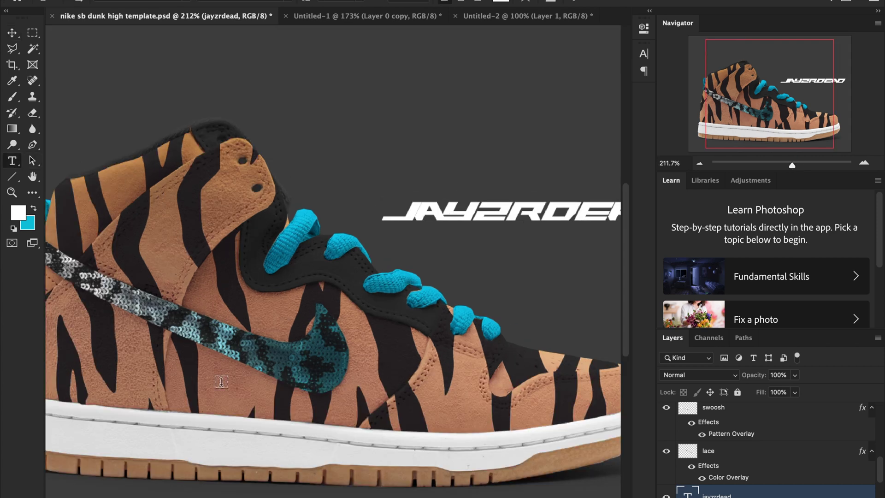
click(93, 196)
click(359, 2)
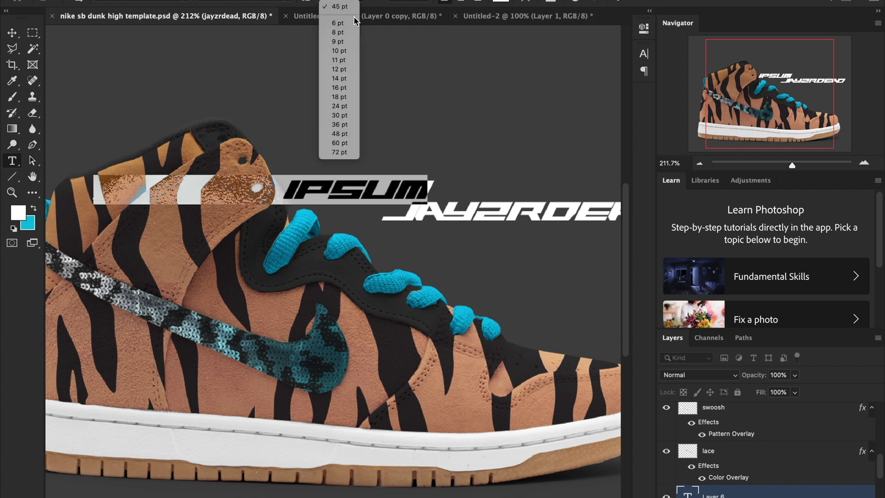
click(342, 52)
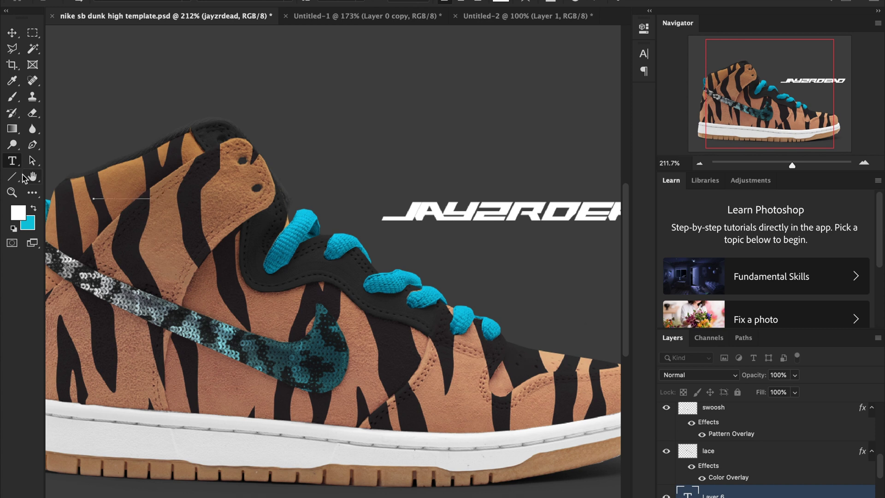
click(11, 37)
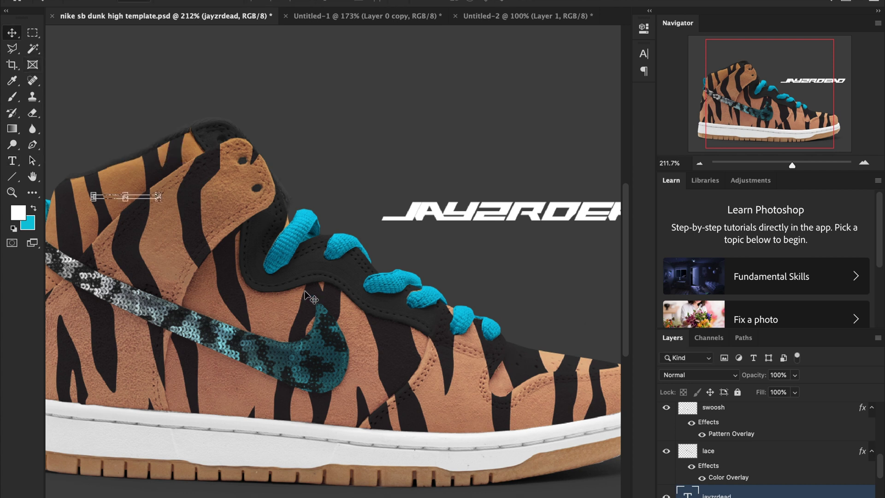
Bring the small collar text layer to the front of the layer stack.
right_click(171, 192)
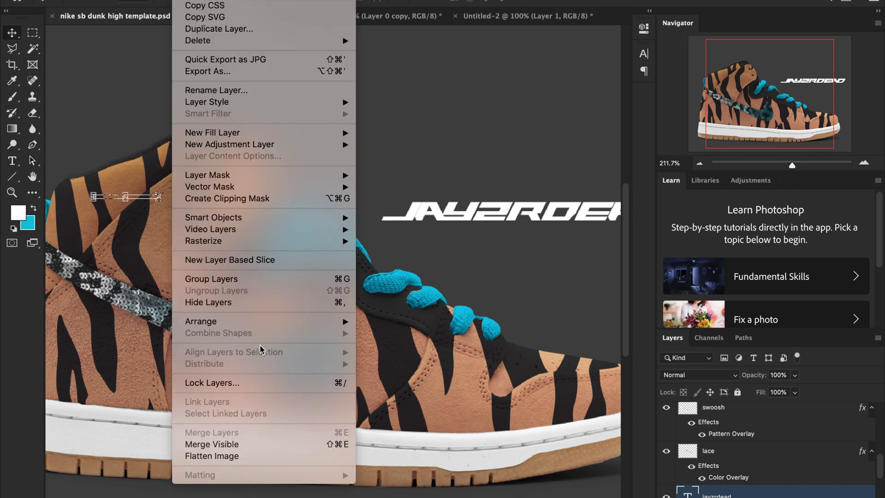
mouse_move(294, 321)
click(375, 326)
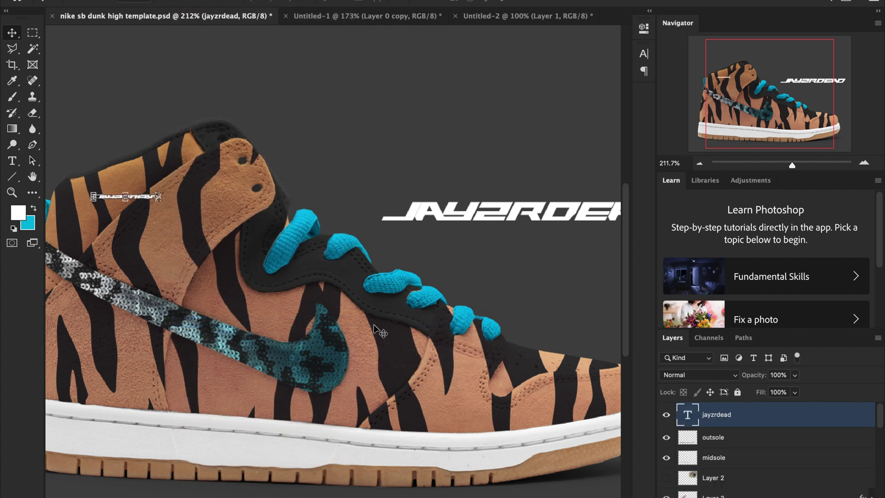
Rotate and move the small text to follow the collar panel's slanted edge, and set its opacity to 26%.
drag(84, 194, 78, 220)
drag(113, 191, 141, 187)
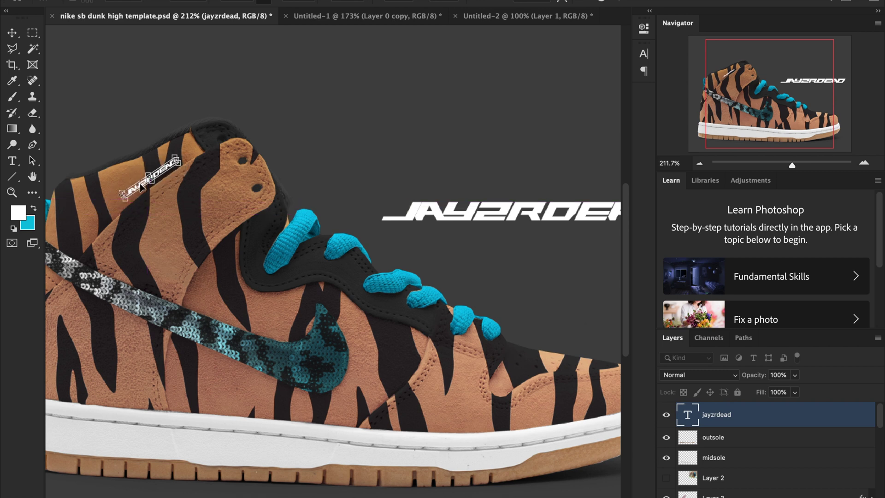
key(Return)
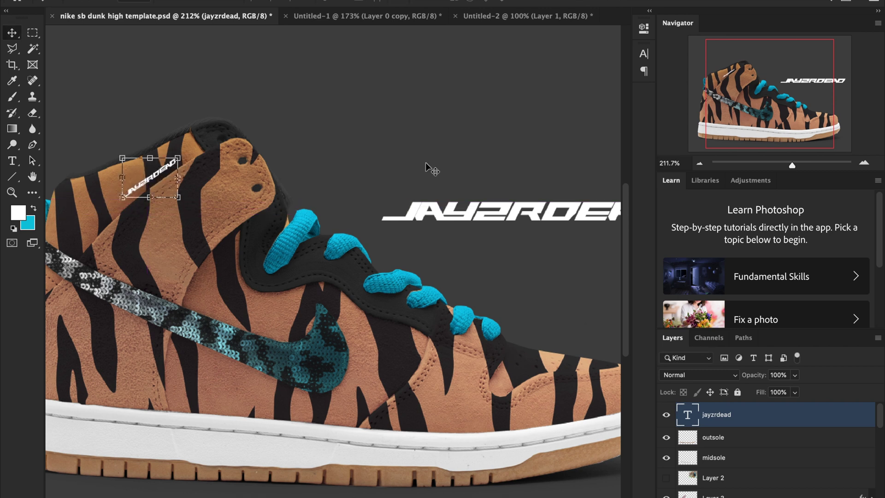
click(795, 375)
drag(777, 388, 754, 392)
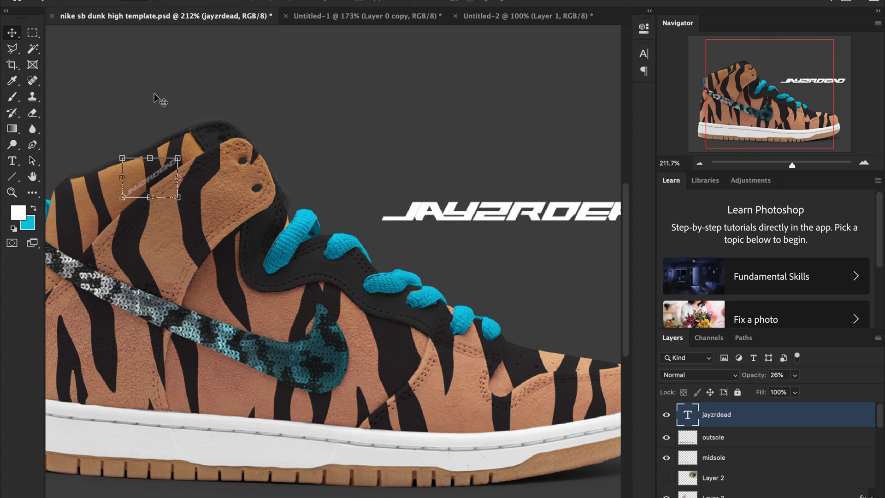
Start saving the design under a new name, "nike sb dunk high joe exotics".
click(94, 1)
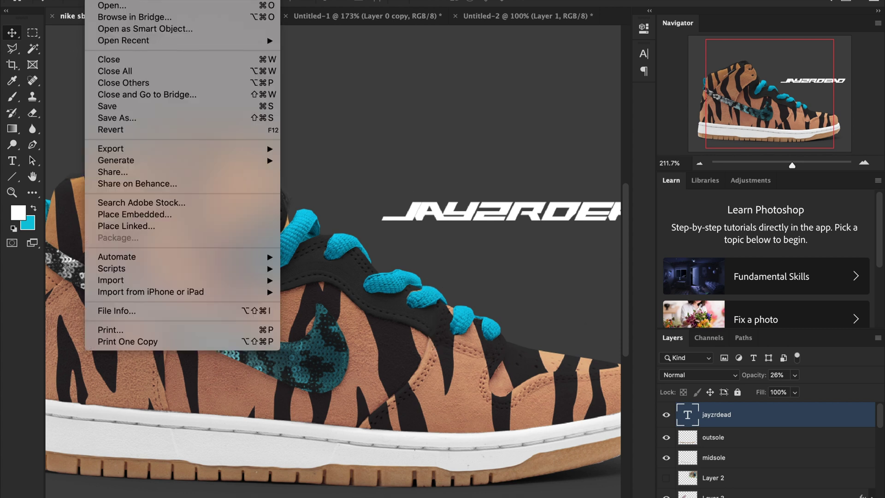
click(138, 118)
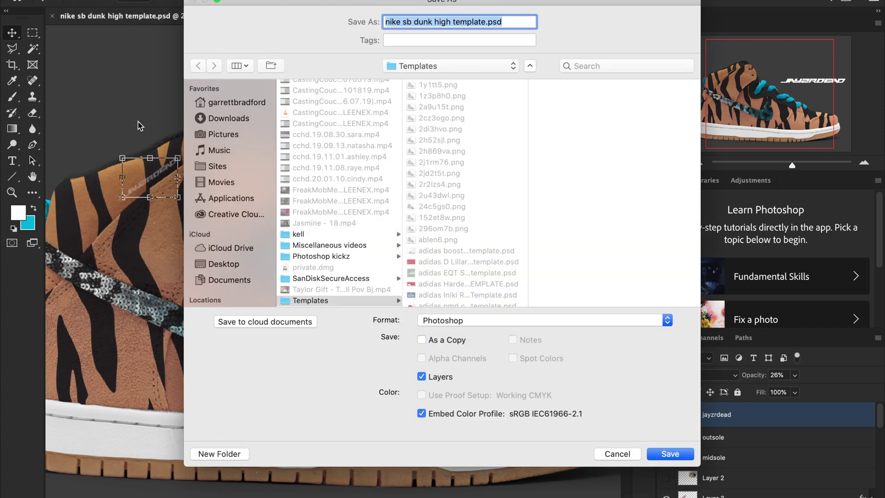
key(Right)
key(BackSpace)
key(BackSpace)
key(BackSpace)
key(BackSpace)
key(BackSpace)
key(BackSpace)
key(BackSpace)
key(BackSpace)
key(BackSpace)
key(BackSpace)
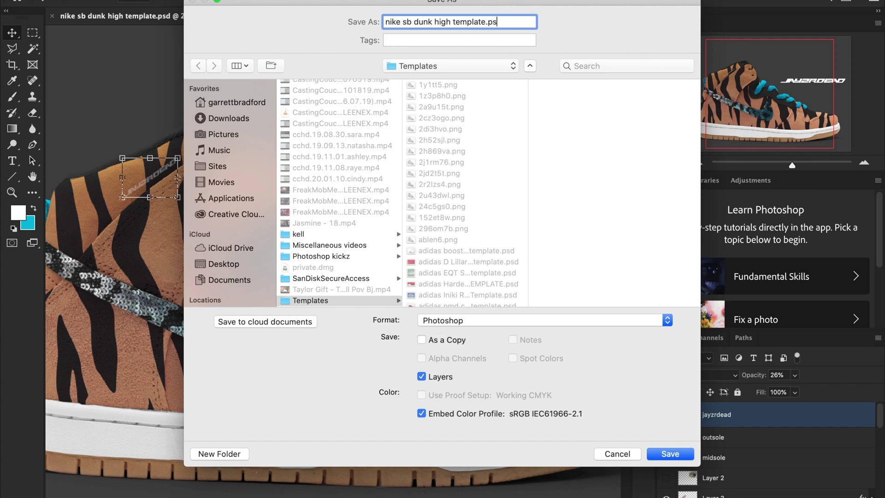
key(BackSpace)
key(BackSpace)
text(joe exotics)
Save the copy to the iCloud Desktop folder in JPEG format, with quality 12 (Maximum) and the Baseline ("Standard") option.
click(221, 265)
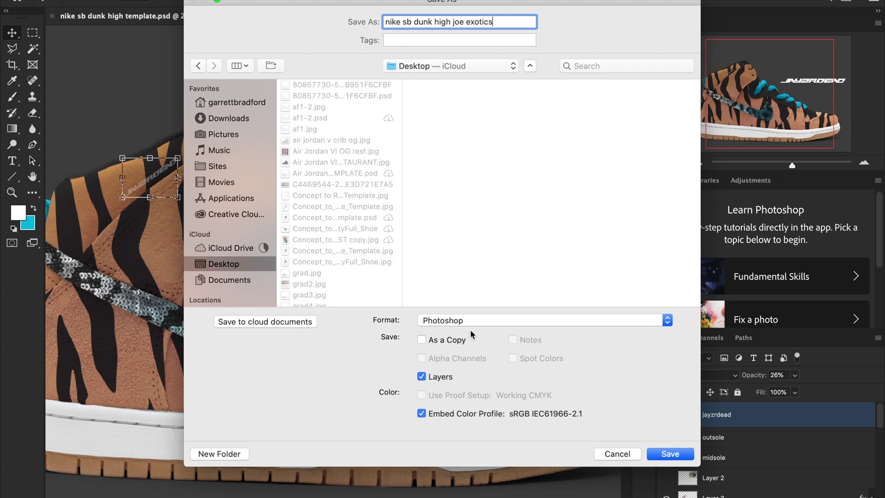
click(456, 322)
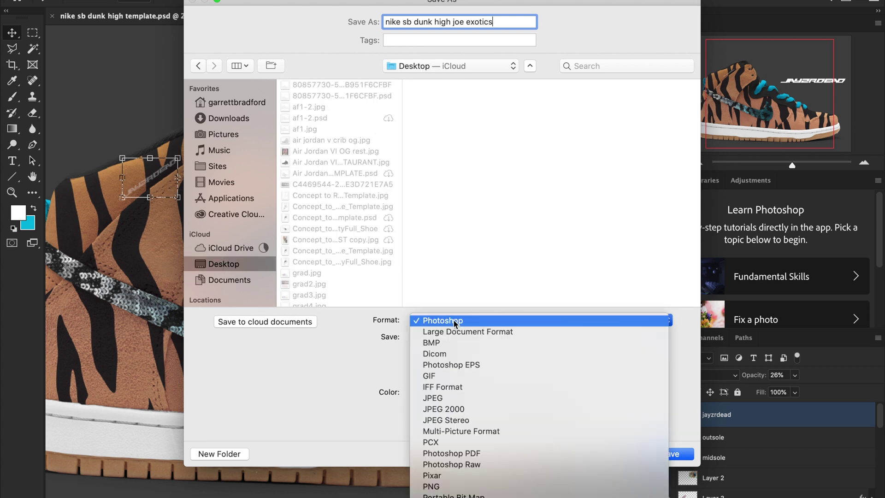
click(459, 398)
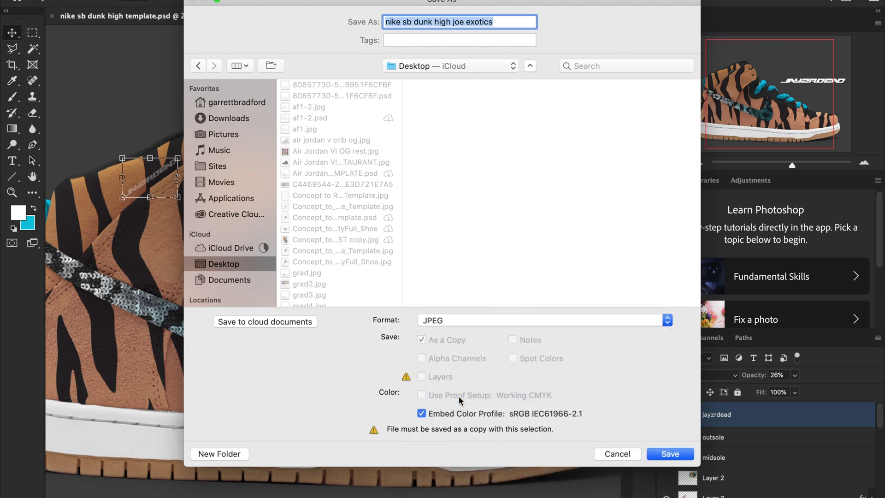
key(Return)
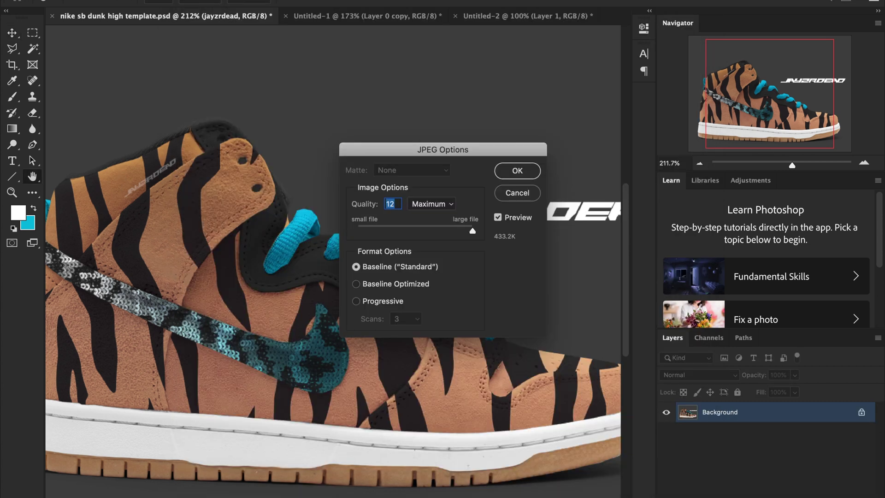
click(511, 173)
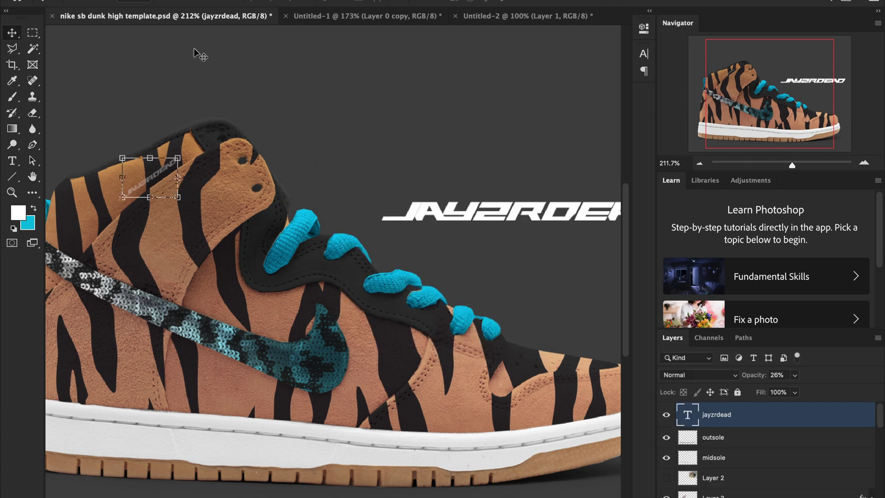